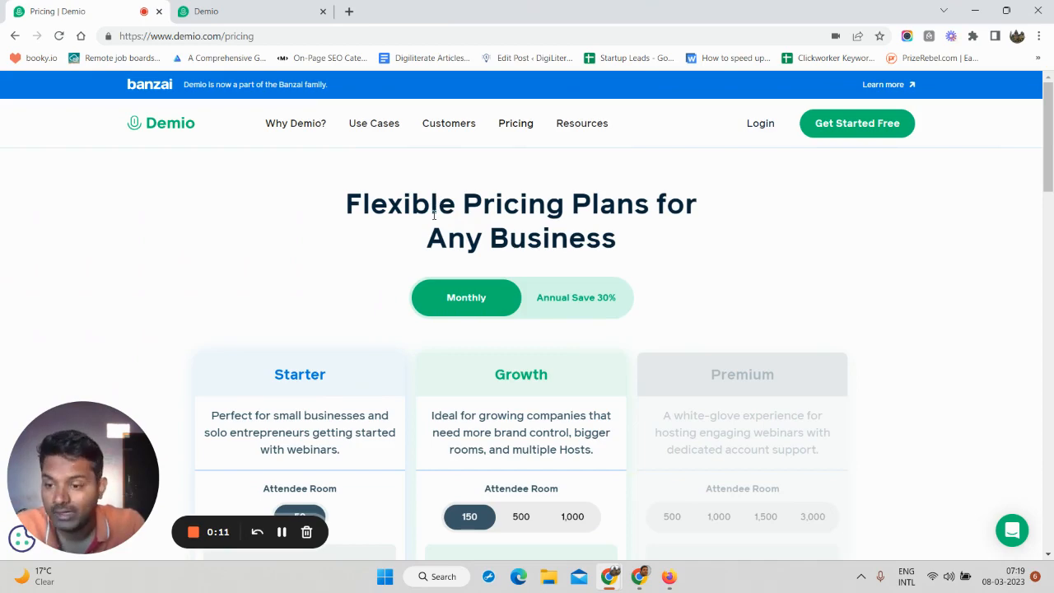
Step: Examine the monthly prices, attendee room sizes and feature lists of the Starter and Growth plans
{"action": "scroll", "coordinate": [492, 213], "scroll_direction": "down", "scroll_amount": 3}
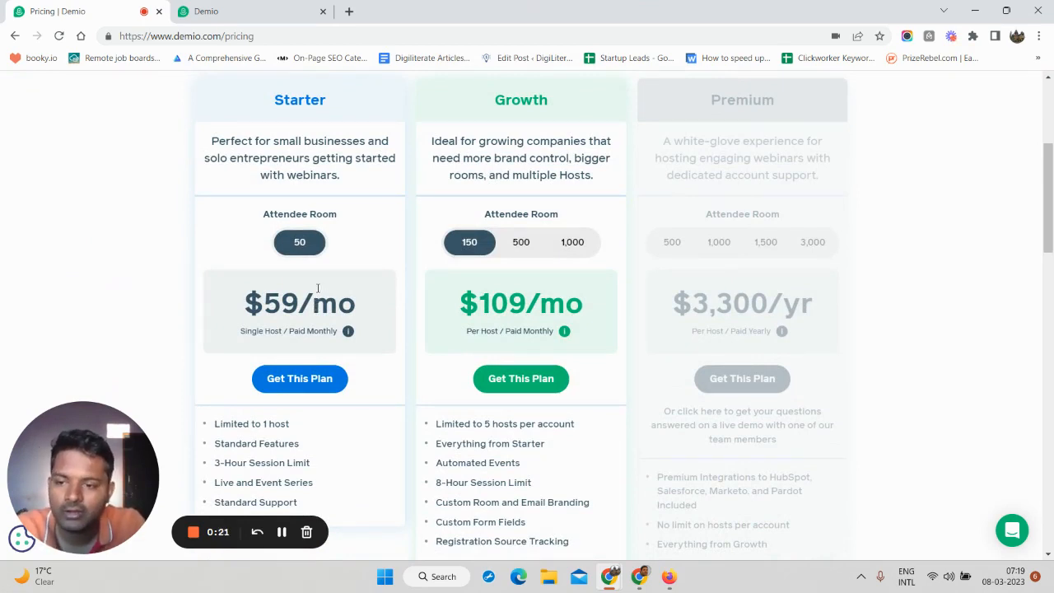
{"action": "scroll", "coordinate": [363, 348], "scroll_direction": "down", "scroll_amount": 1}
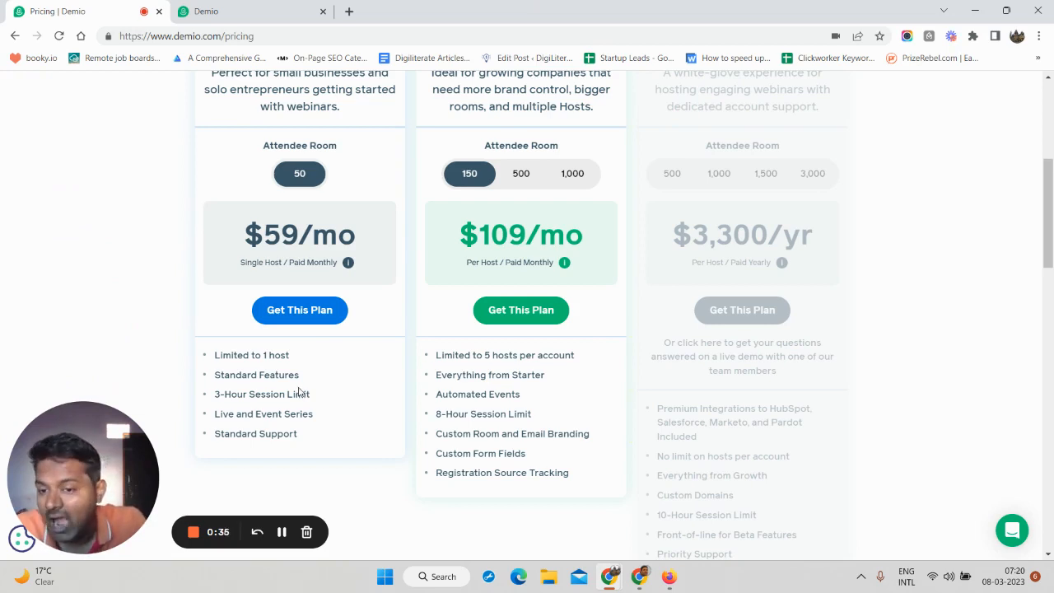
{"action": "scroll", "coordinate": [325, 404], "scroll_direction": "down", "scroll_amount": 1}
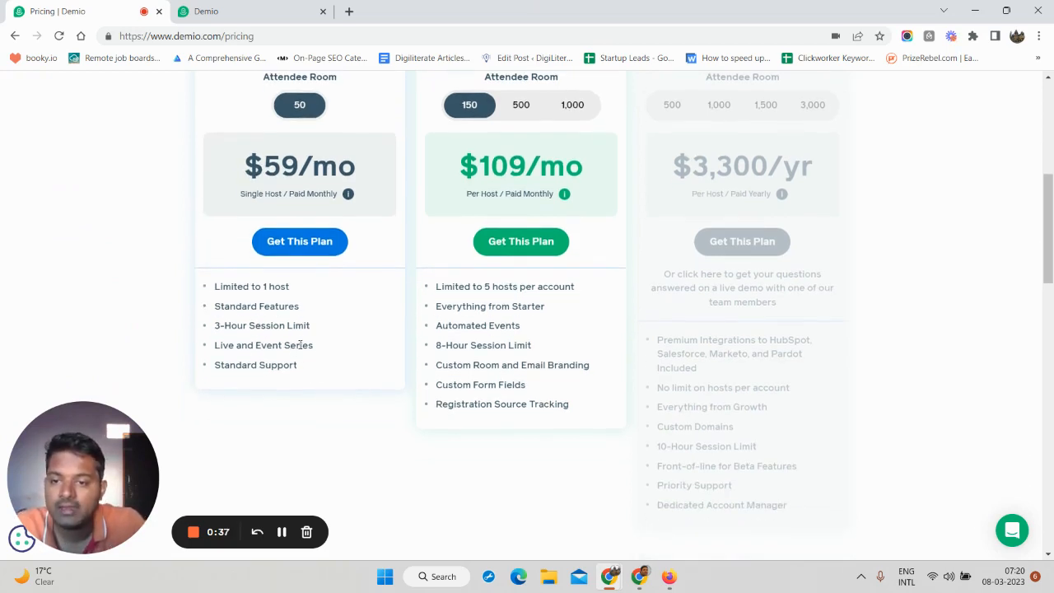
{"action": "scroll", "coordinate": [663, 355], "scroll_direction": "up", "scroll_amount": 1}
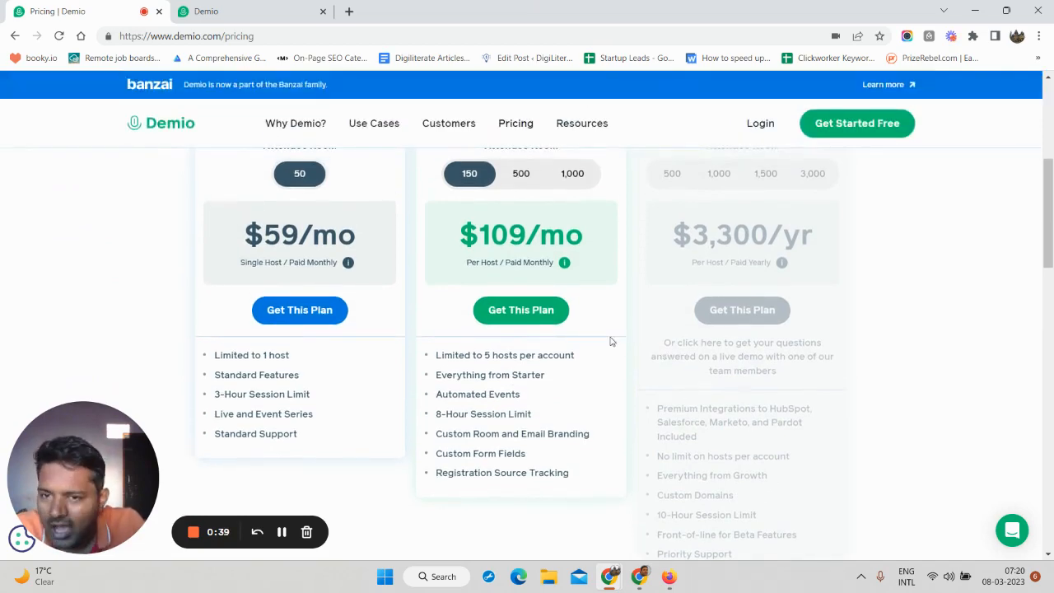
{"action": "scroll", "coordinate": [494, 334], "scroll_direction": "up", "scroll_amount": 3}
{"action": "scroll", "coordinate": [359, 275], "scroll_direction": "down", "scroll_amount": 2}
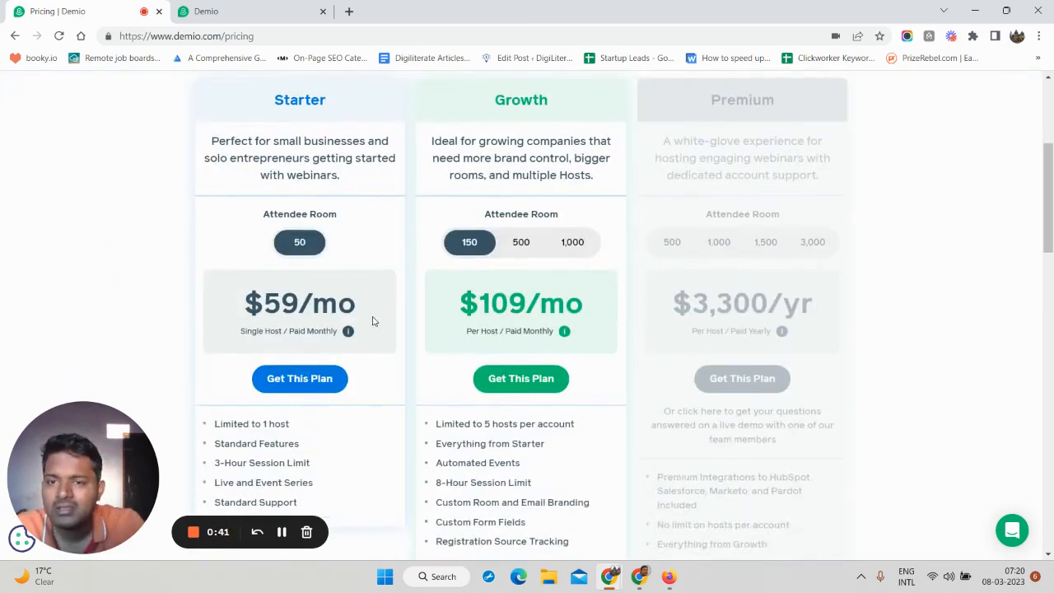
{"action": "triple_click", "coordinate": [301, 214]}
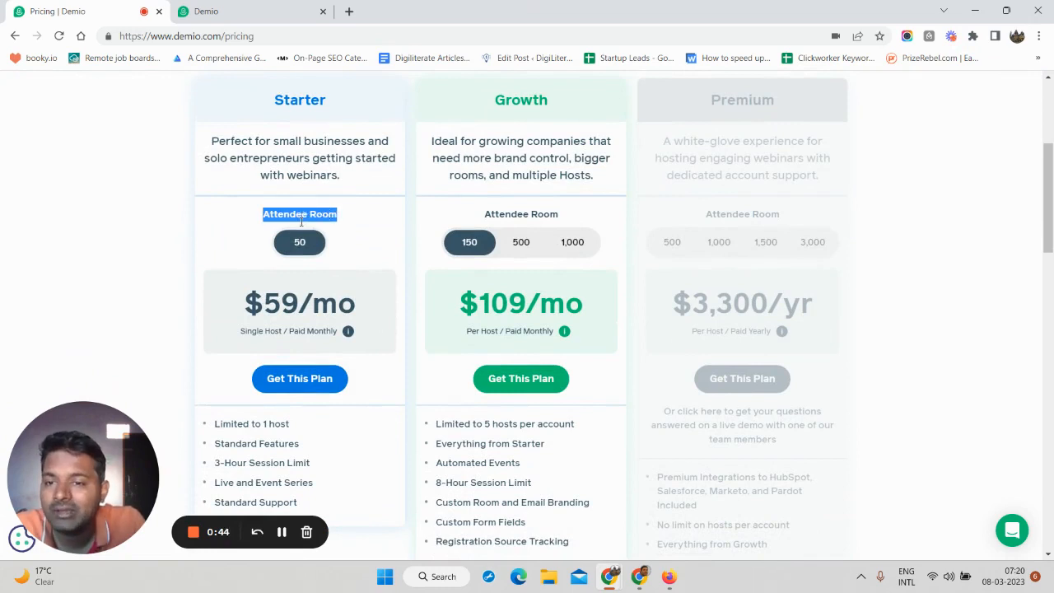
{"action": "left_click", "coordinate": [356, 239]}
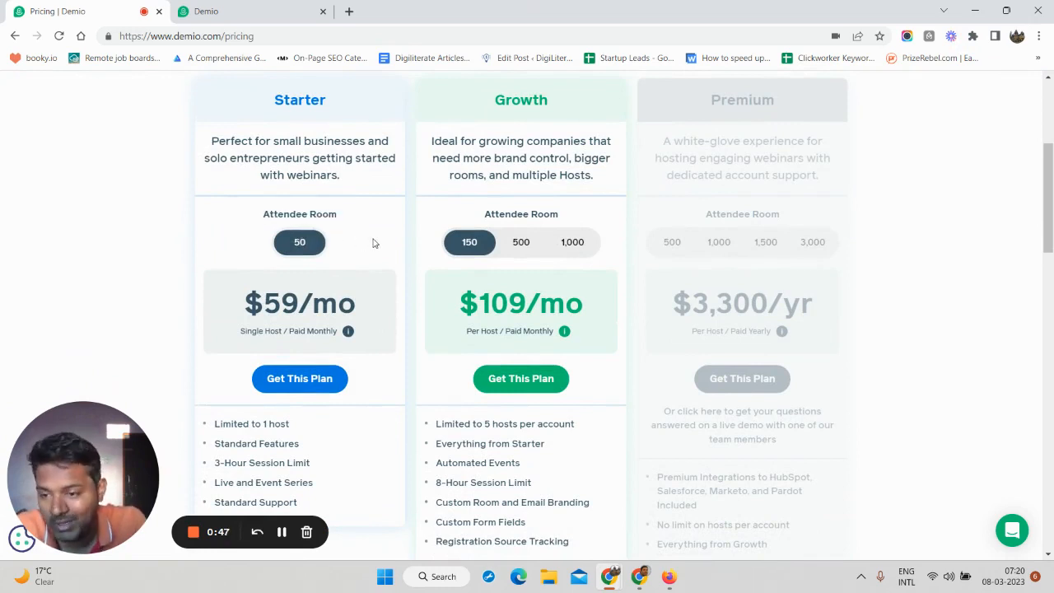
{"action": "scroll", "coordinate": [531, 271], "scroll_direction": "up", "scroll_amount": 1}
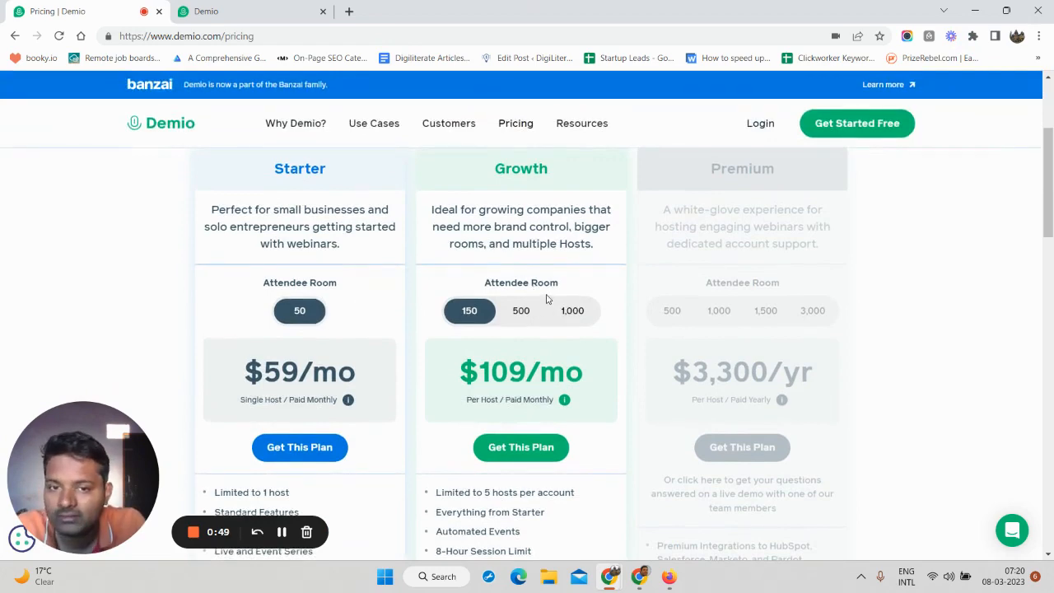
{"action": "scroll", "coordinate": [546, 298], "scroll_direction": "down", "scroll_amount": 1}
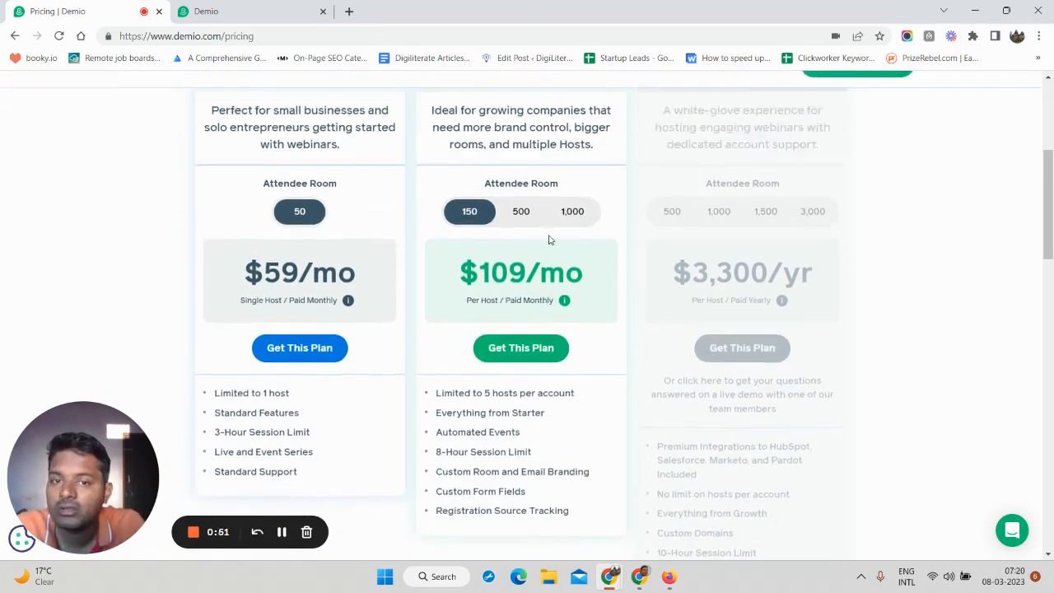
{"action": "scroll", "coordinate": [560, 240], "scroll_direction": "up", "scroll_amount": 1}
{"action": "scroll", "coordinate": [560, 287], "scroll_direction": "down", "scroll_amount": 1}
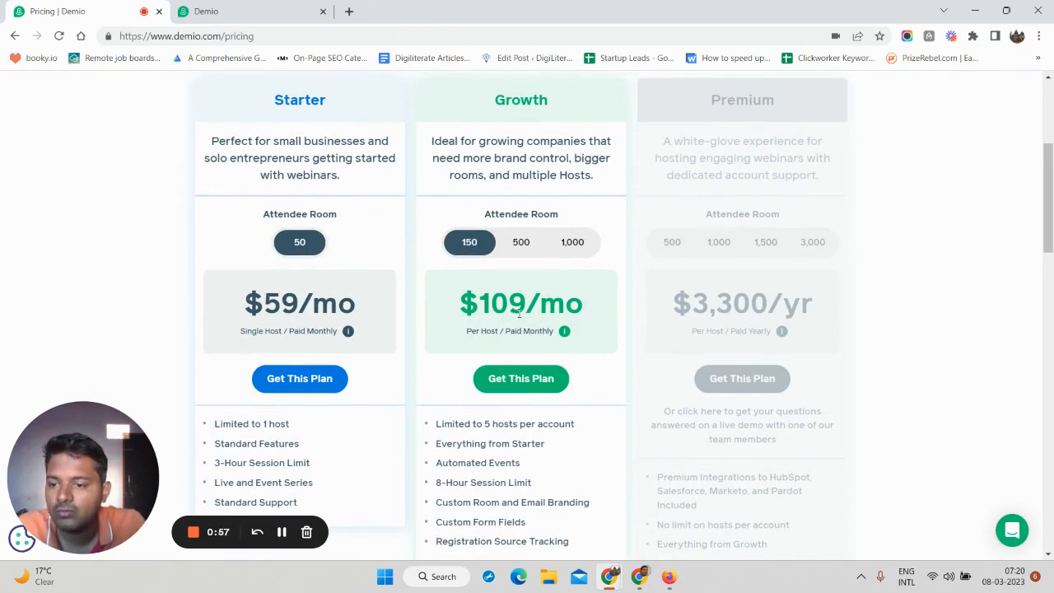
{"action": "scroll", "coordinate": [634, 299], "scroll_direction": "up", "scroll_amount": 1}
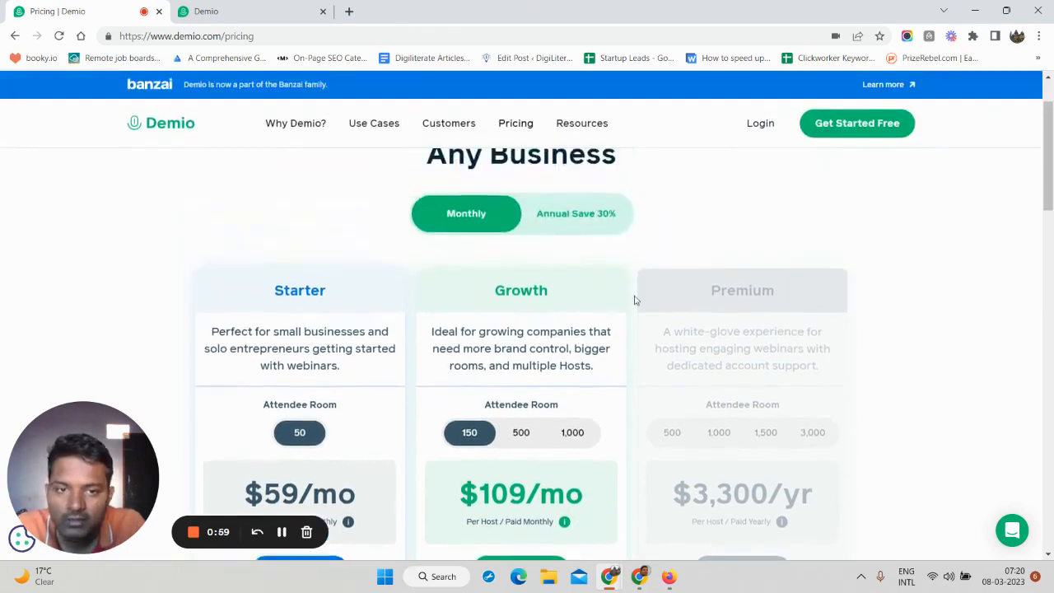
{"action": "scroll", "coordinate": [631, 322], "scroll_direction": "down", "scroll_amount": 1}
{"action": "scroll", "coordinate": [631, 322], "scroll_direction": "up", "scroll_amount": 1}
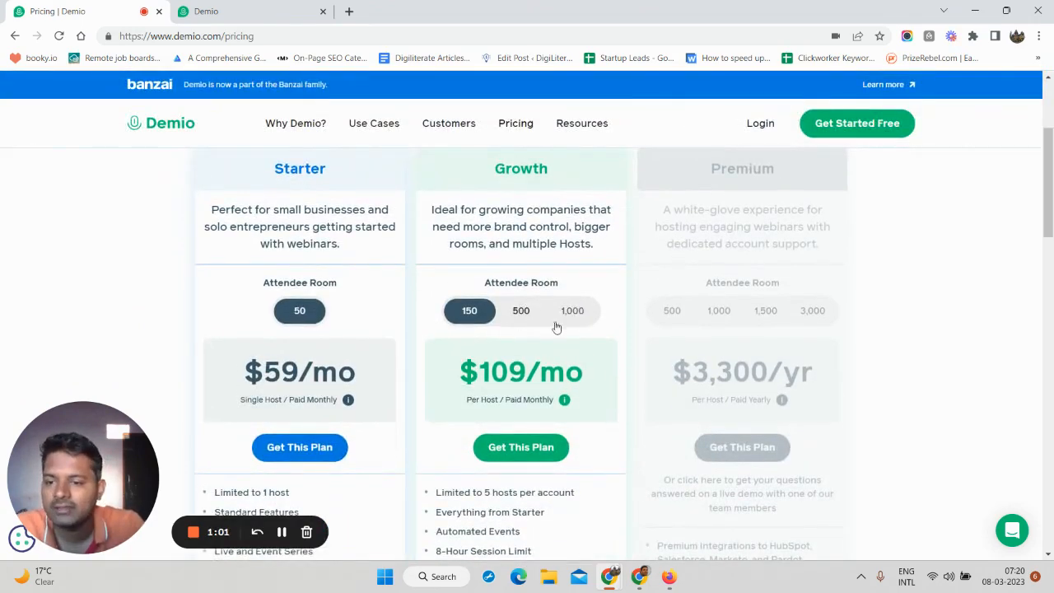
Step: View the Growth plan's monthly price for the 500 and 1,000 attendee rooms
{"action": "left_click", "coordinate": [527, 311]}
{"action": "left_click", "coordinate": [568, 312]}
{"action": "scroll", "coordinate": [551, 305], "scroll_direction": "up", "scroll_amount": 2}
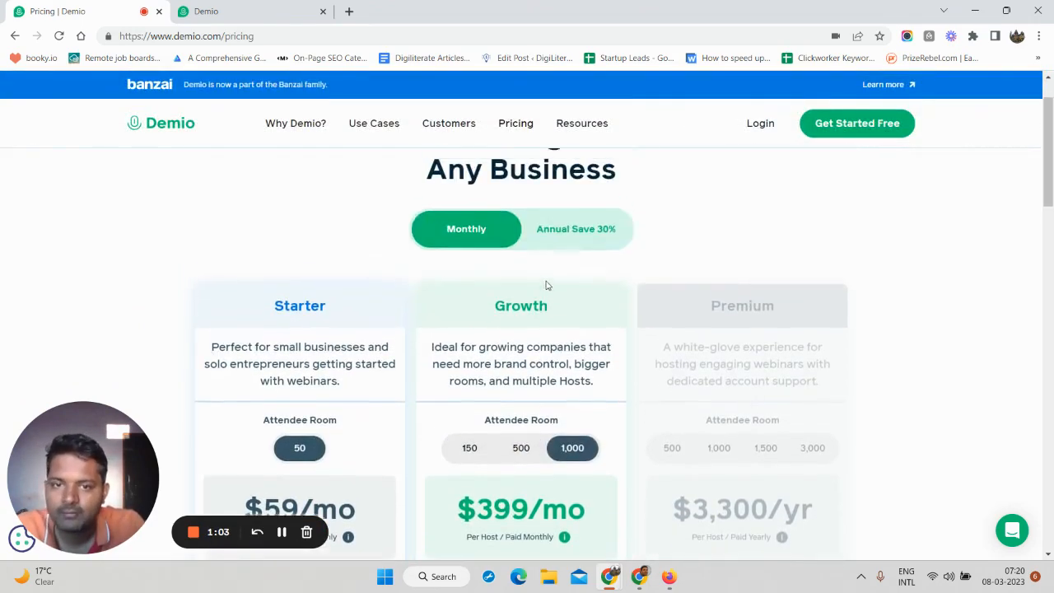
Step: Switch the pricing to annual billing and examine the yearly prices and features of the plans
{"action": "left_click", "coordinate": [565, 235]}
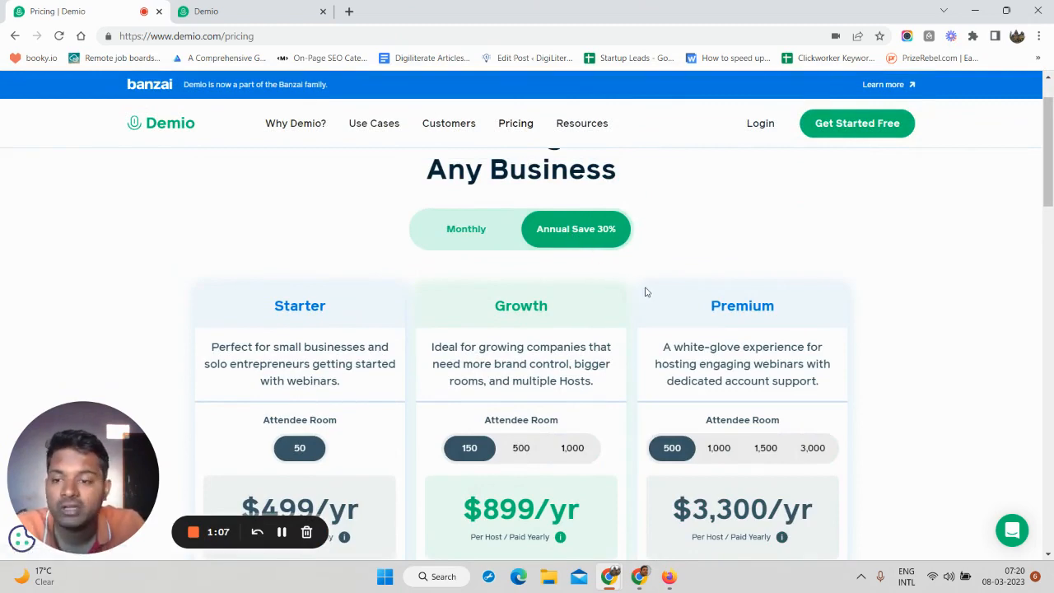
{"action": "scroll", "coordinate": [628, 280], "scroll_direction": "down", "scroll_amount": 3}
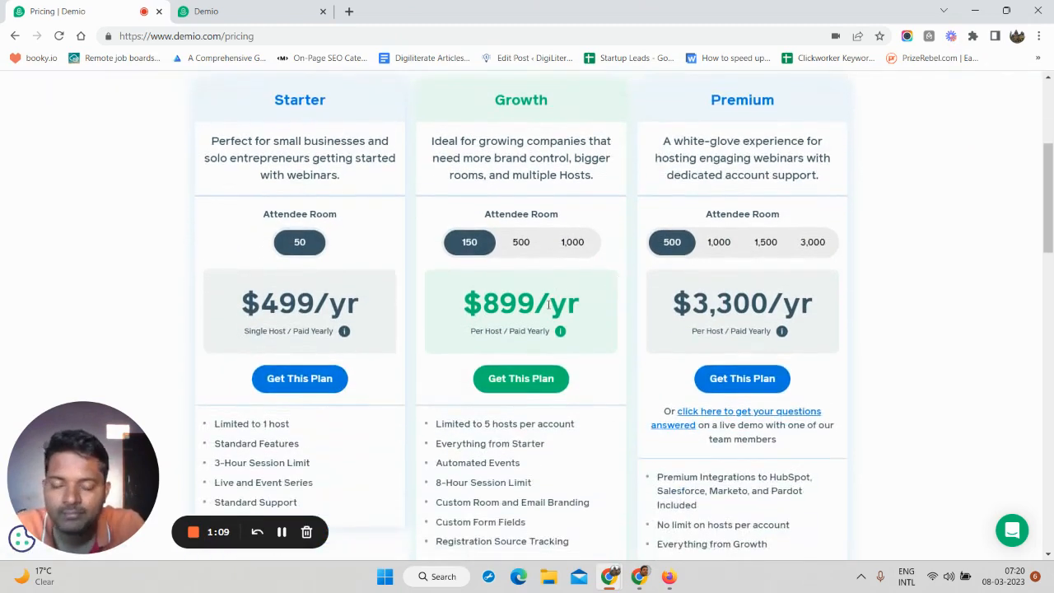
{"action": "scroll", "coordinate": [336, 302], "scroll_direction": "up", "scroll_amount": 1}
{"action": "scroll", "coordinate": [321, 247], "scroll_direction": "down", "scroll_amount": 2}
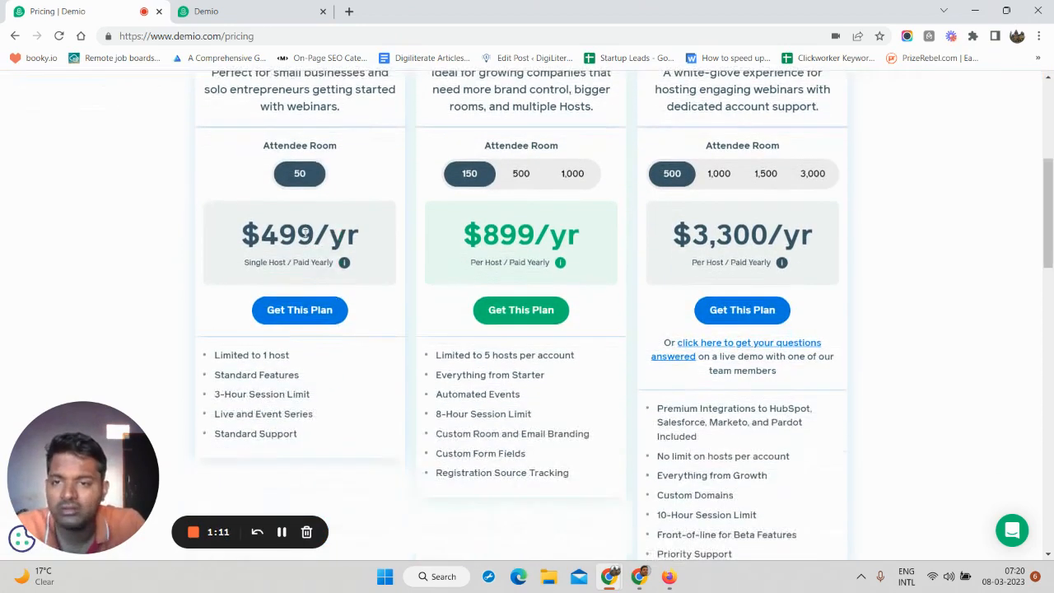
{"action": "triple_click", "coordinate": [303, 237]}
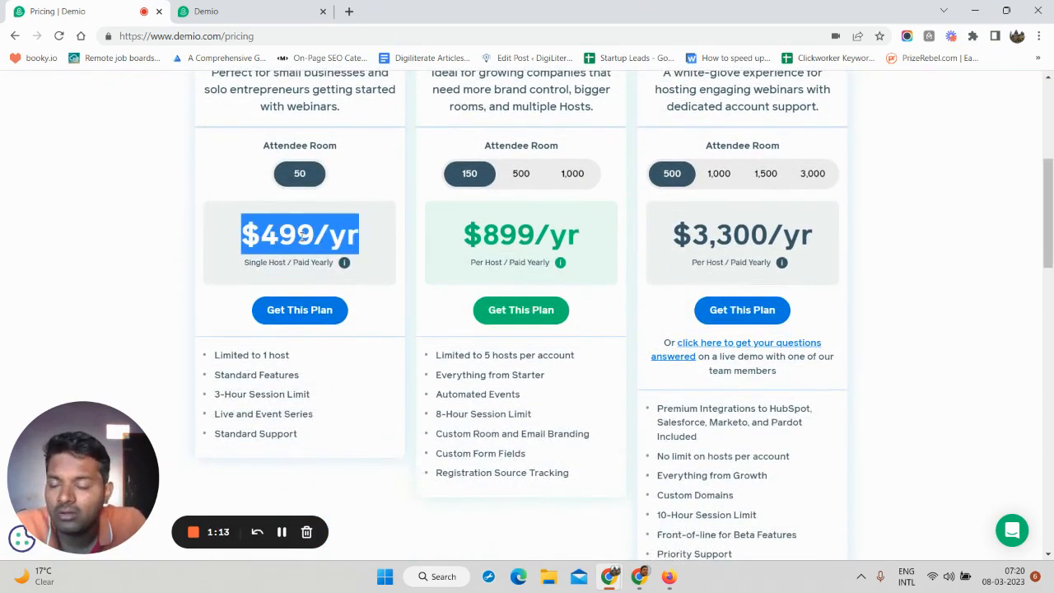
{"action": "scroll", "coordinate": [322, 212], "scroll_direction": "up", "scroll_amount": 2}
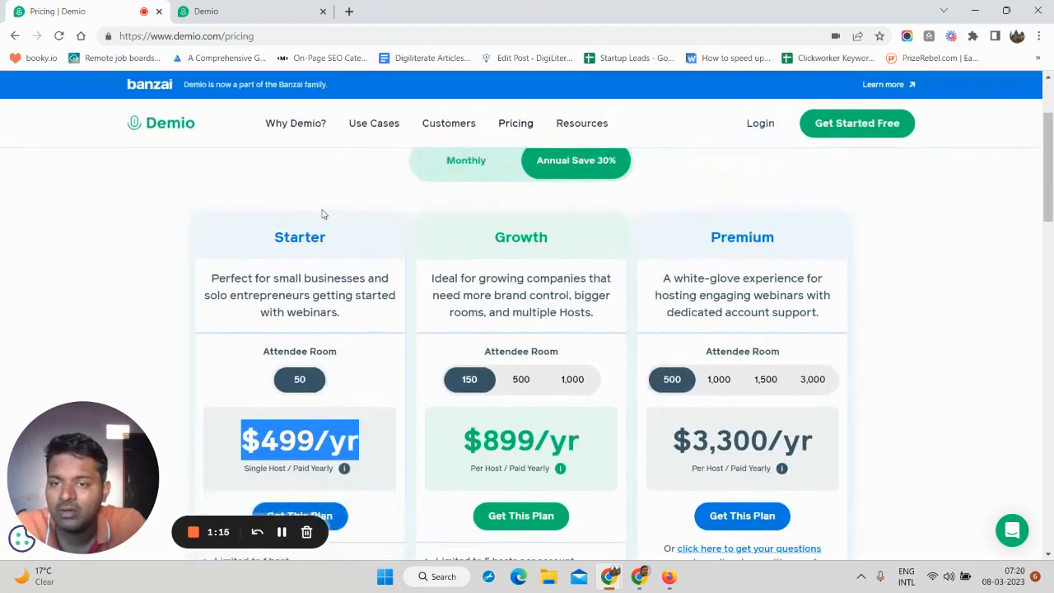
{"action": "scroll", "coordinate": [304, 285], "scroll_direction": "down", "scroll_amount": 2}
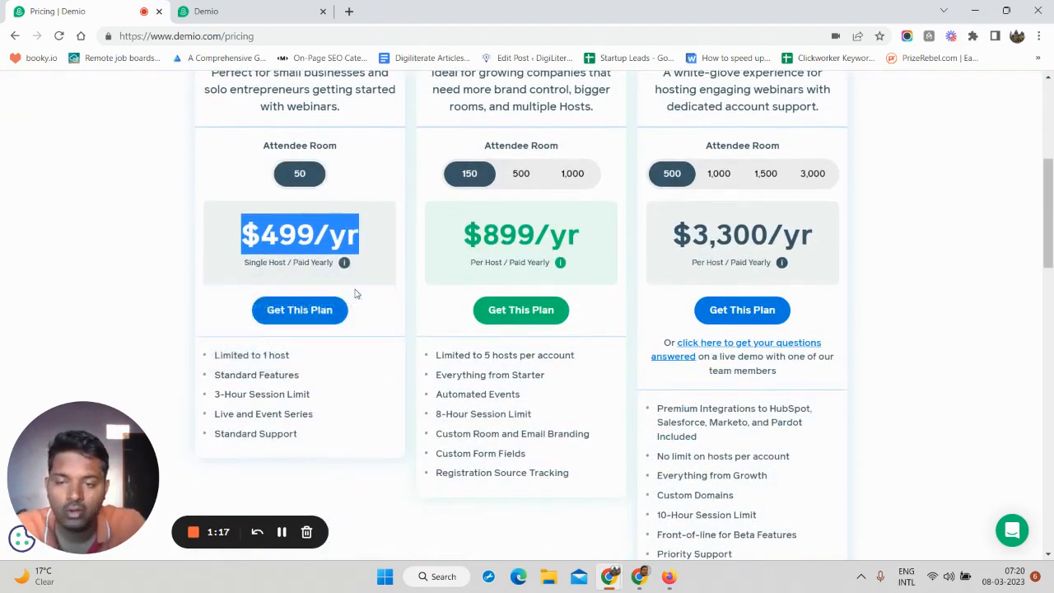
{"action": "scroll", "coordinate": [536, 294], "scroll_direction": "up", "scroll_amount": 4}
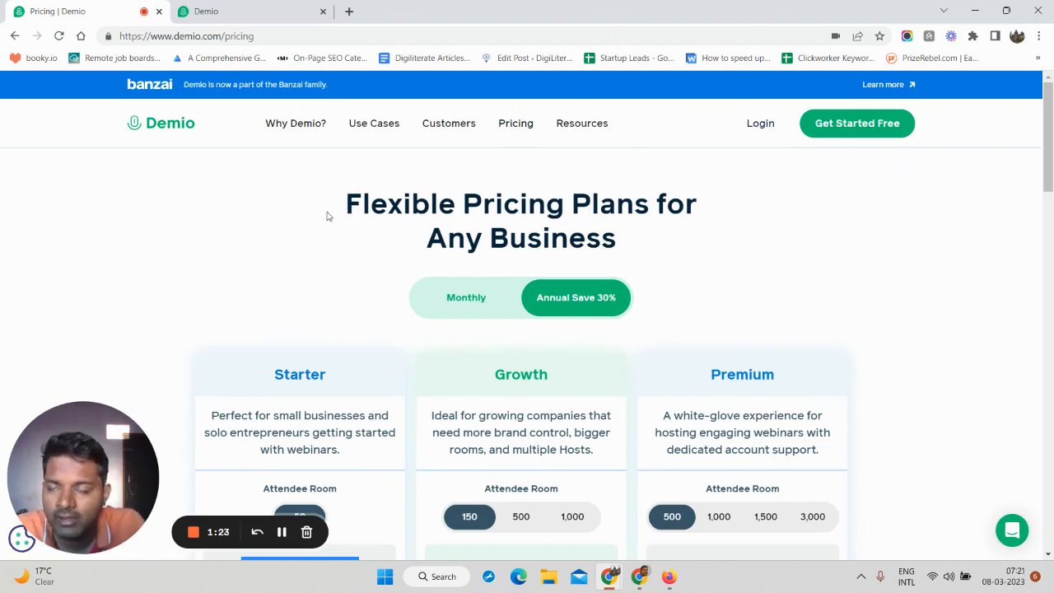
Step: Switch to the Demio account dashboard and open the session schedule
{"action": "left_click", "coordinate": [243, 10]}
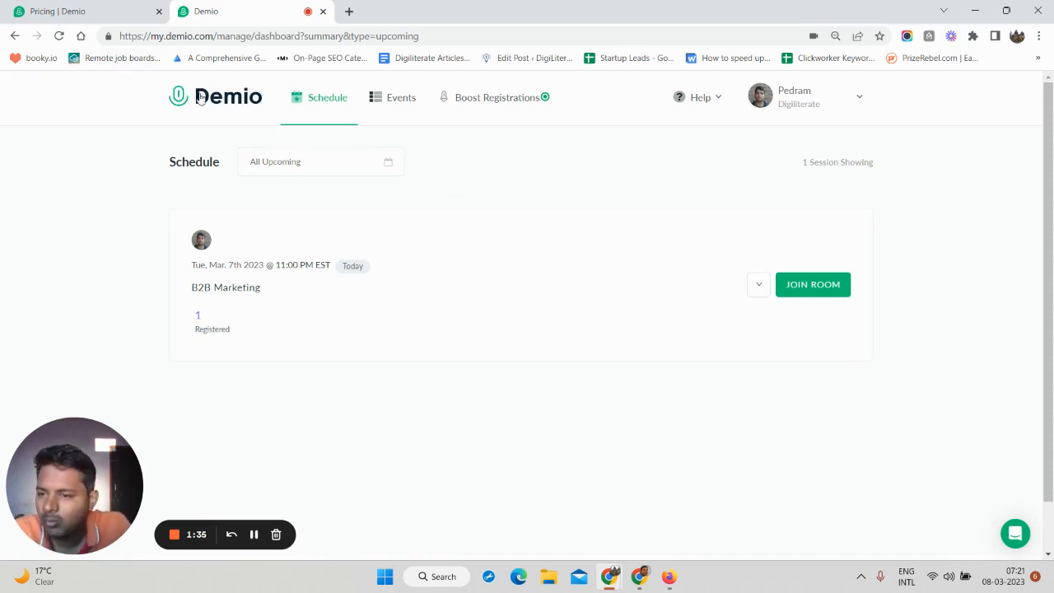
{"action": "left_click", "coordinate": [325, 100]}
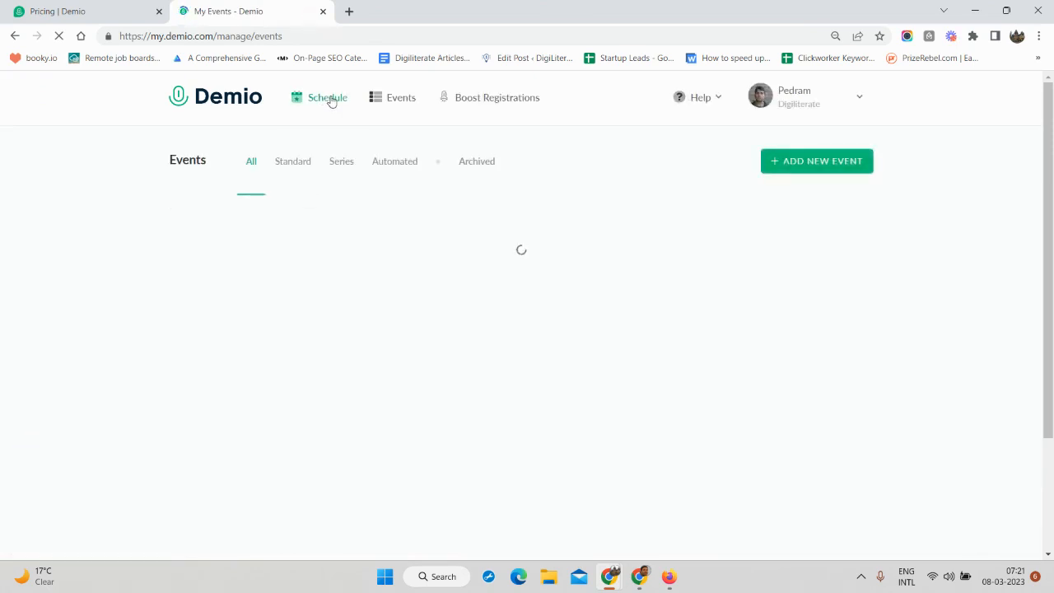
{"action": "left_click", "coordinate": [329, 99]}
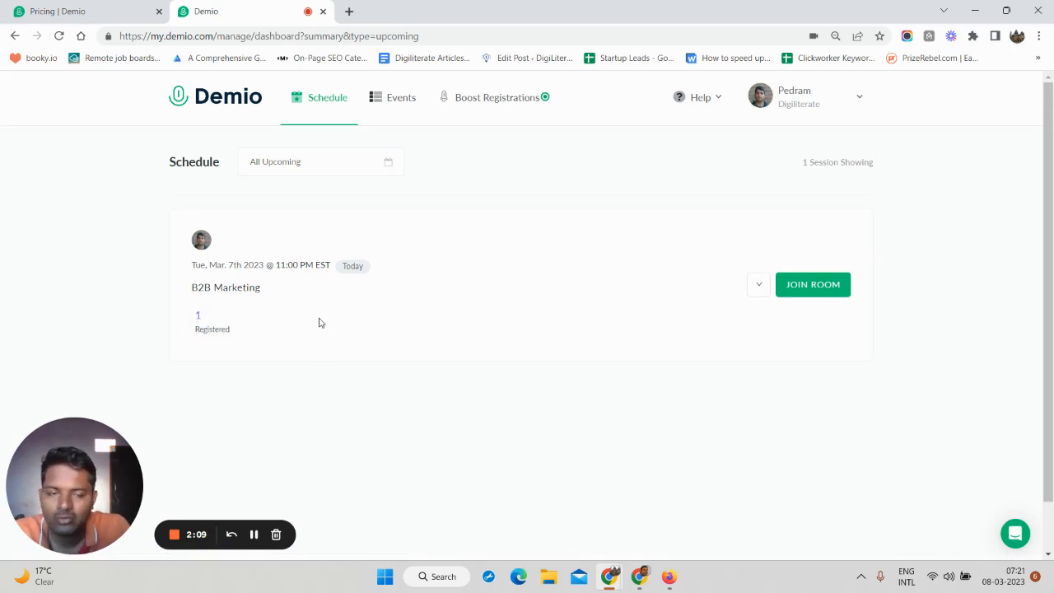
Step: Filter the schedule by All Past sessions, and return the filter to All Upcoming
{"action": "left_click", "coordinate": [301, 161]}
{"action": "left_click", "coordinate": [270, 224]}
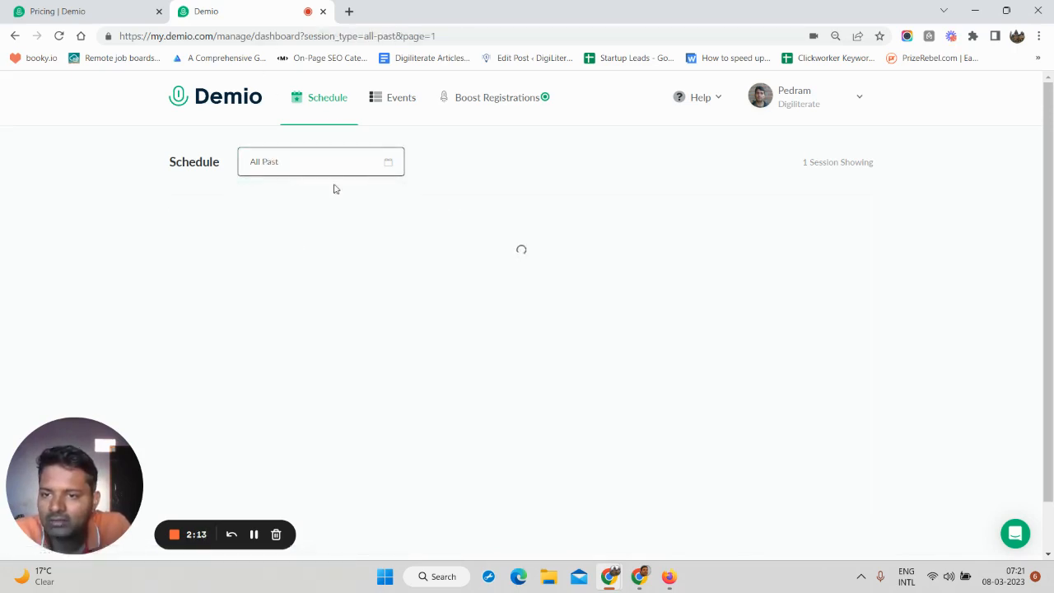
{"action": "left_click", "coordinate": [323, 172]}
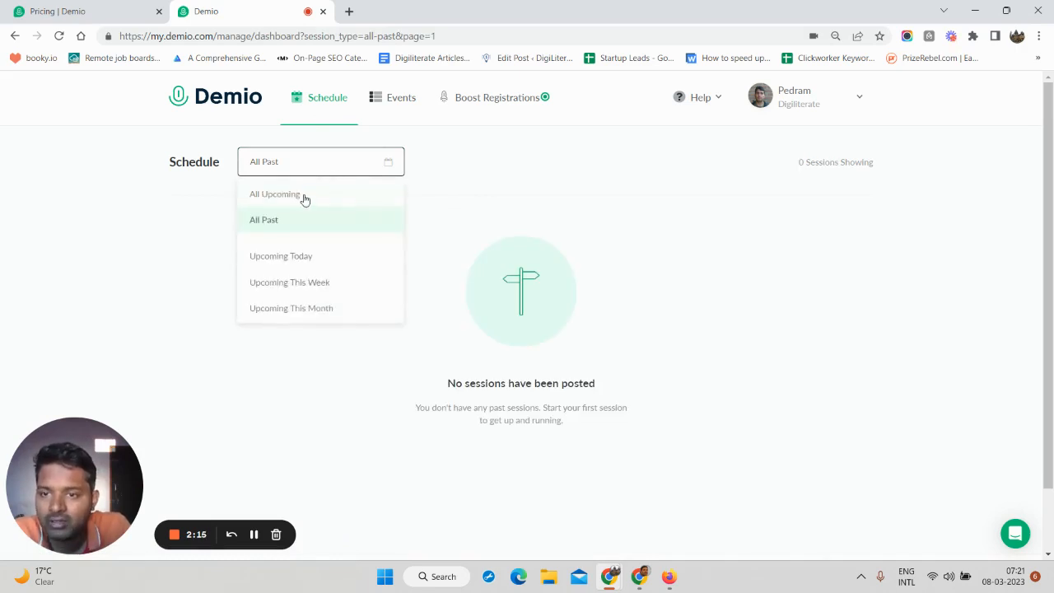
{"action": "left_click", "coordinate": [303, 196]}
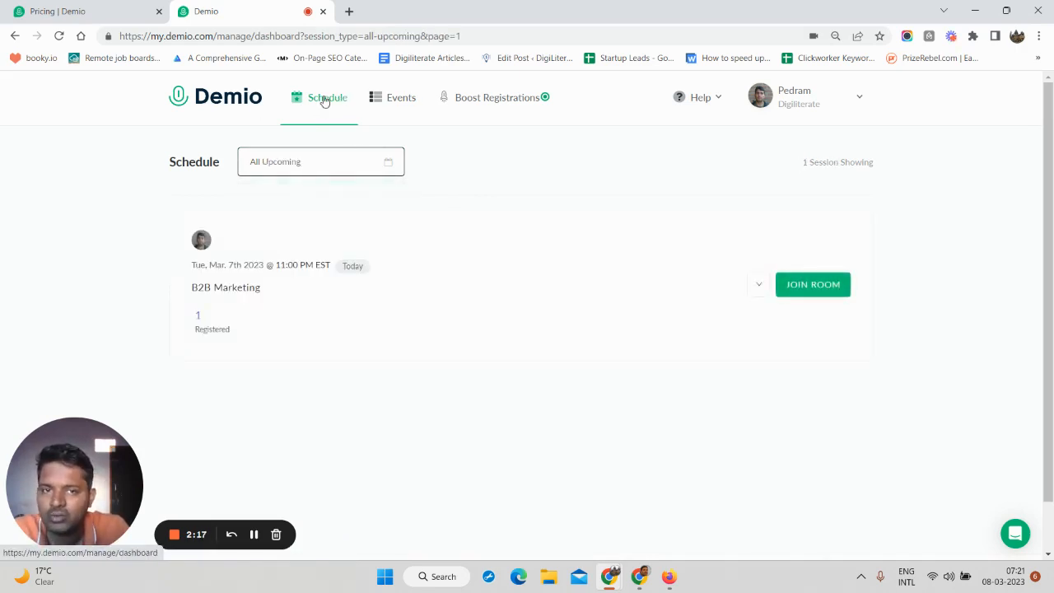
Step: Go to the events list and start adding a new event to reach the event type choice
{"action": "left_click", "coordinate": [399, 106]}
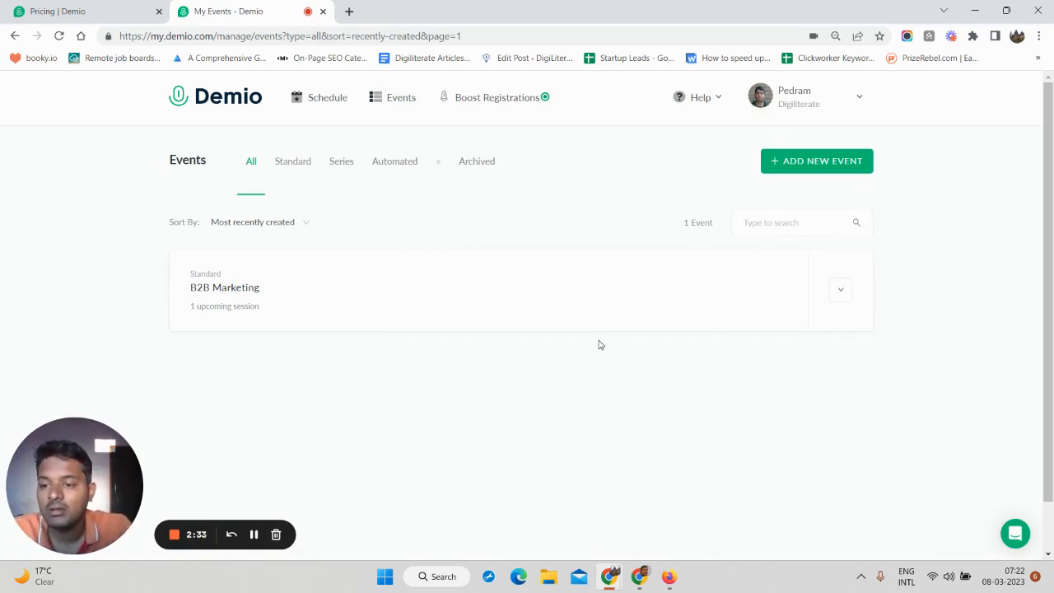
{"action": "left_click", "coordinate": [821, 163]}
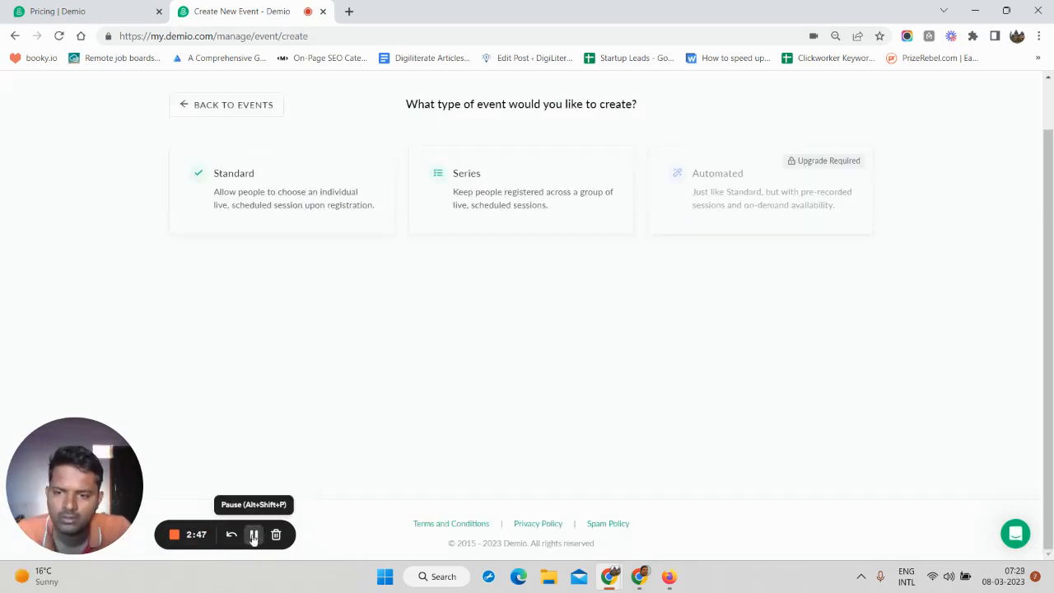
{"action": "scroll", "coordinate": [245, 271], "scroll_direction": "up", "scroll_amount": 1}
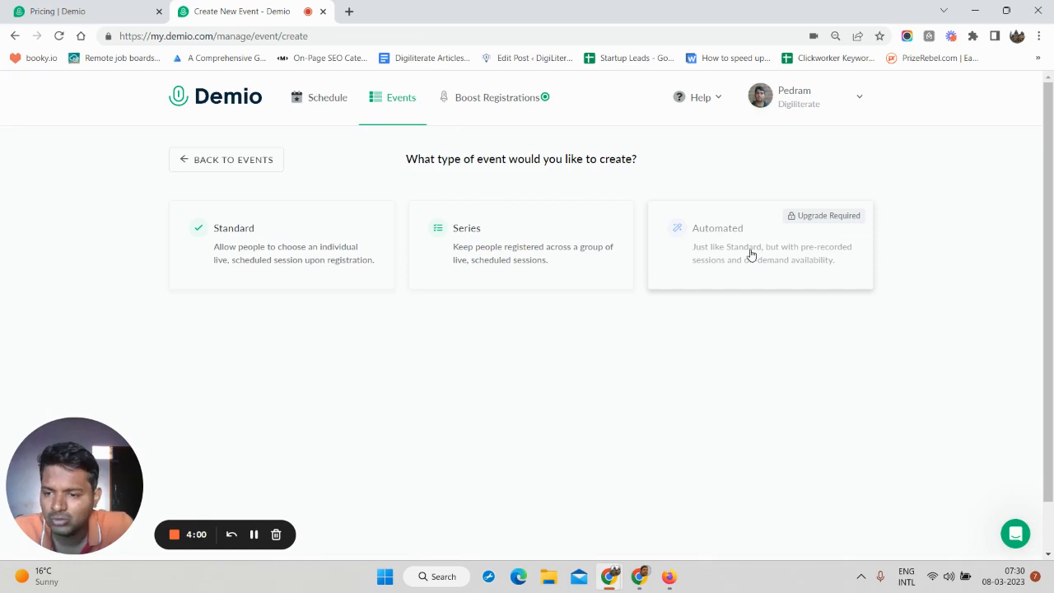
Step: Check the annual plans on the Demio pricing page again and return to the new event page
{"action": "left_click", "coordinate": [110, 14]}
{"action": "scroll", "coordinate": [544, 206], "scroll_direction": "up", "scroll_amount": 2}
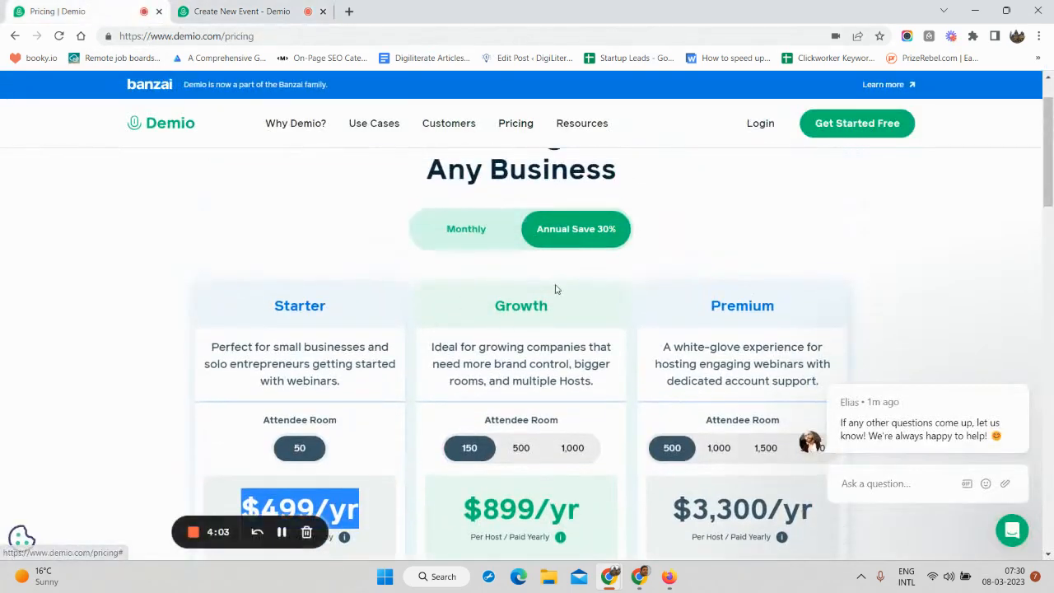
{"action": "left_click", "coordinate": [279, 11]}
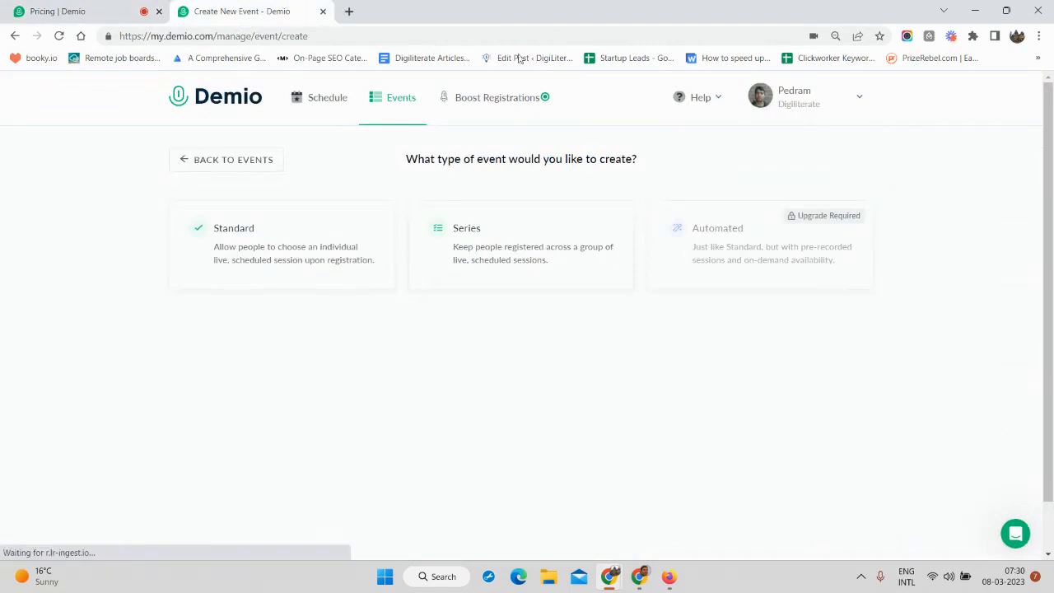
Step: Create a Standard event named "Lead Generation Tutorial" with the default host
{"action": "left_click", "coordinate": [307, 253]}
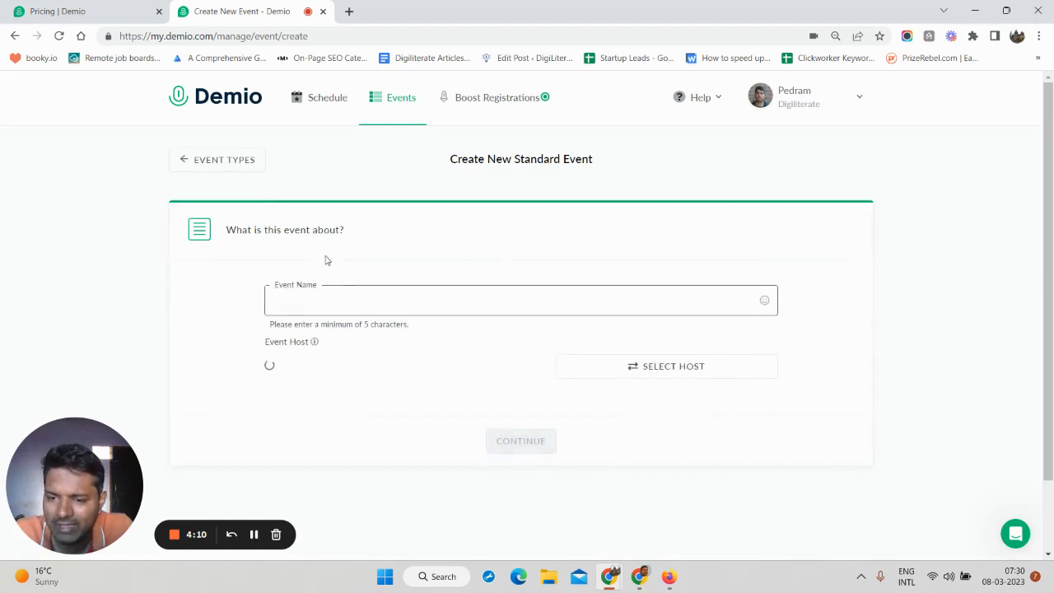
{"action": "scroll", "coordinate": [425, 228], "scroll_direction": "down", "scroll_amount": 1}
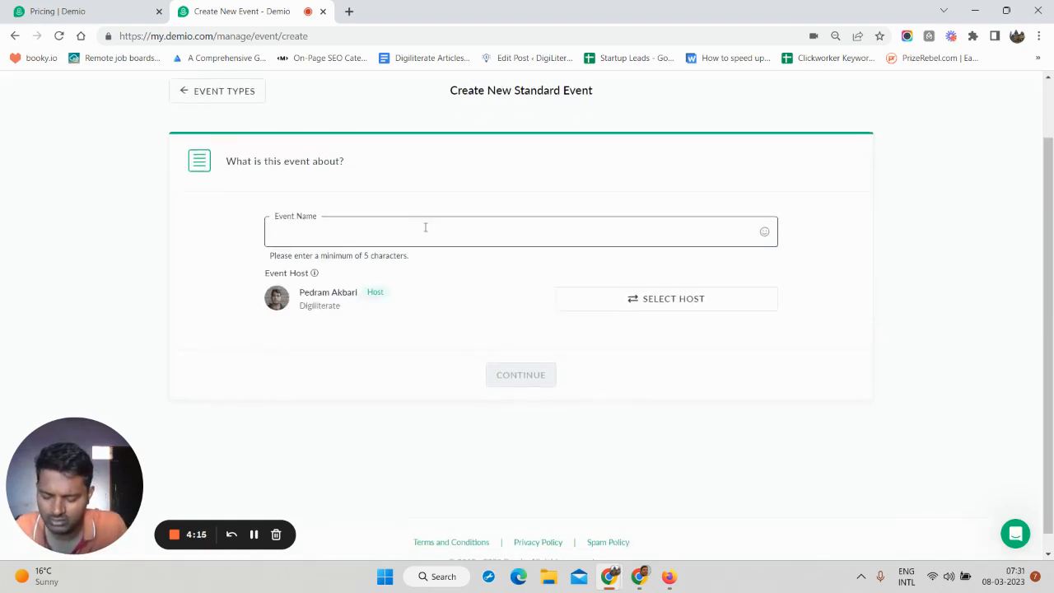
{"action": "type", "text": "Lead Generation Tutorial"}
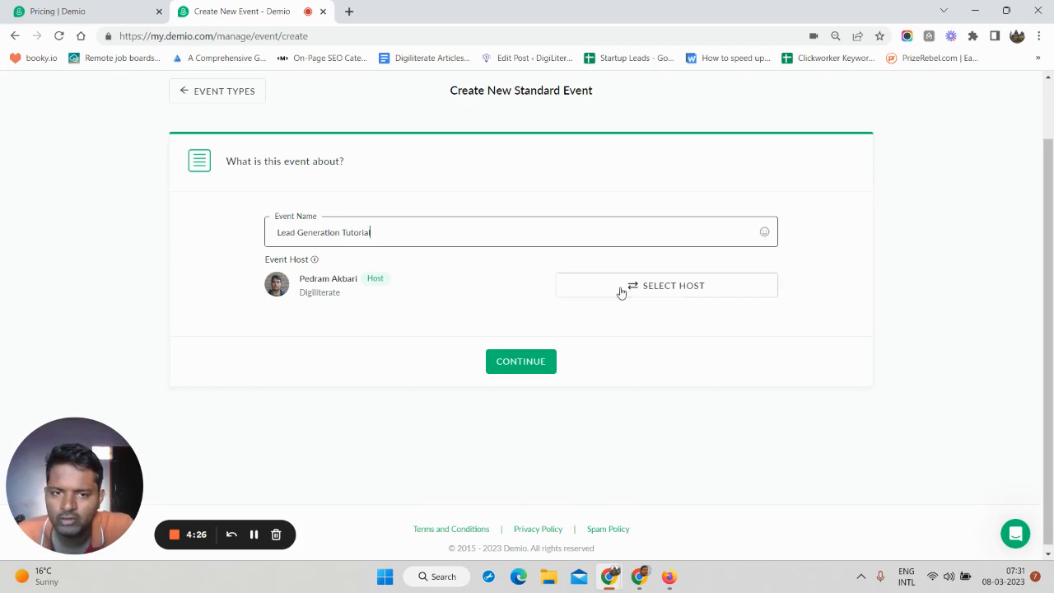
{"action": "left_click", "coordinate": [495, 366]}
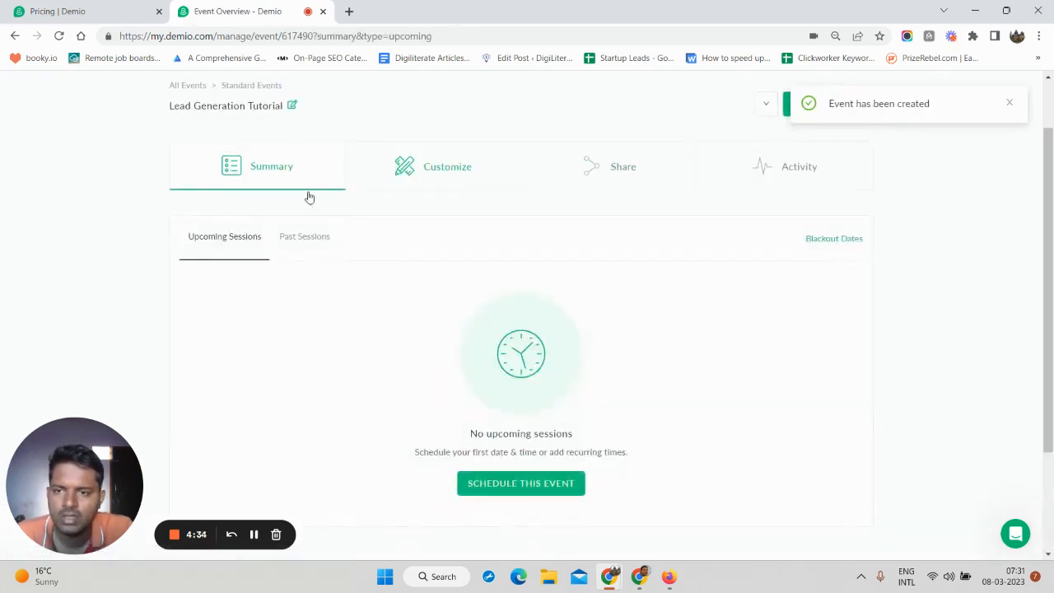
Step: Start scheduling a single session for the event and set its date to March 8, 2023
{"action": "scroll", "coordinate": [442, 346], "scroll_direction": "down", "scroll_amount": 1}
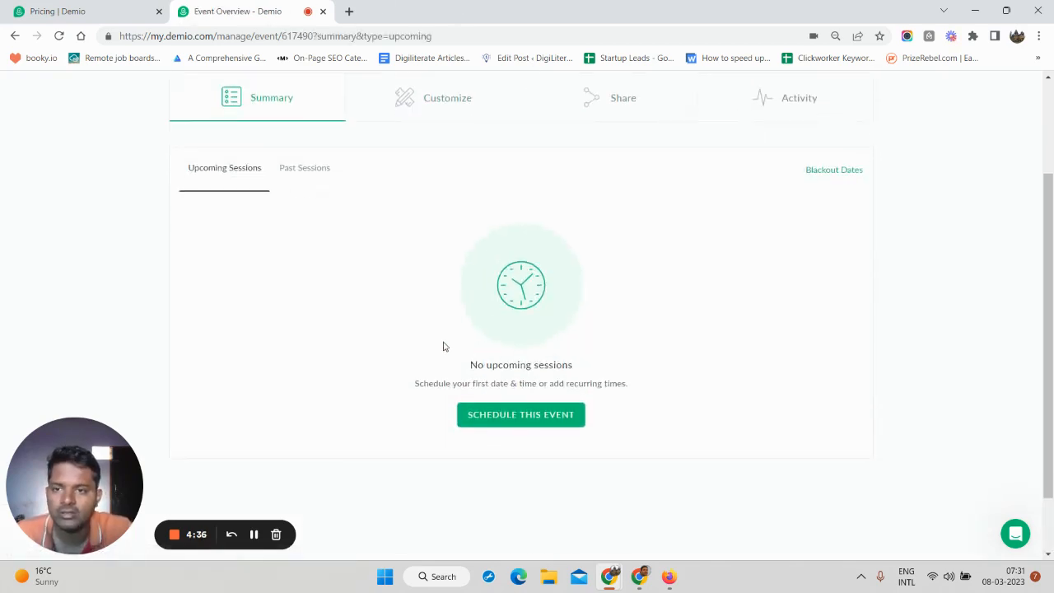
{"action": "scroll", "coordinate": [444, 330], "scroll_direction": "up", "scroll_amount": 1}
{"action": "scroll", "coordinate": [574, 454], "scroll_direction": "down", "scroll_amount": 1}
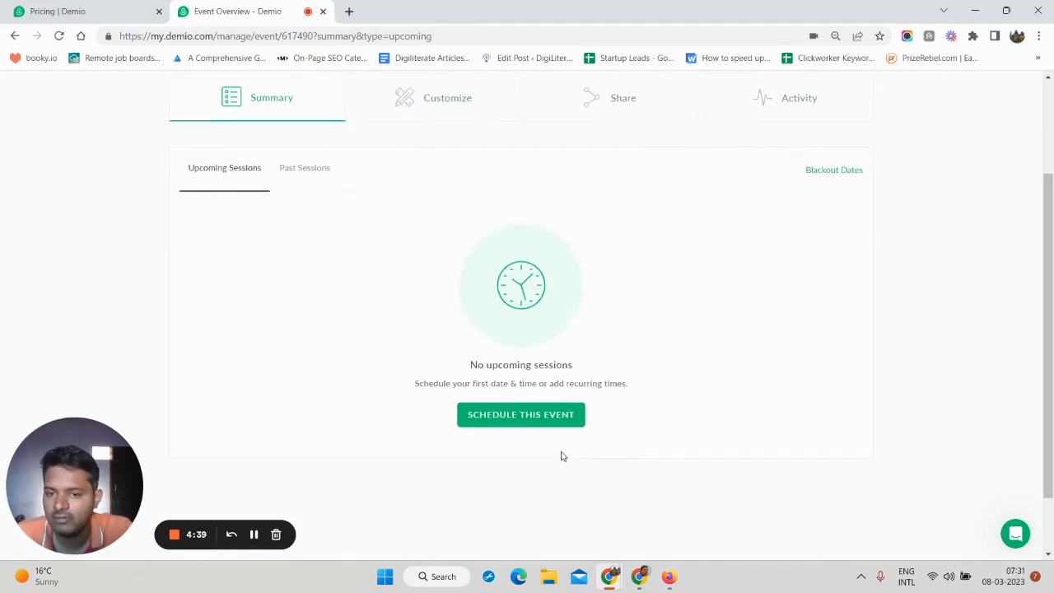
{"action": "scroll", "coordinate": [438, 316], "scroll_direction": "up", "scroll_amount": 1}
{"action": "scroll", "coordinate": [489, 348], "scroll_direction": "down", "scroll_amount": 1}
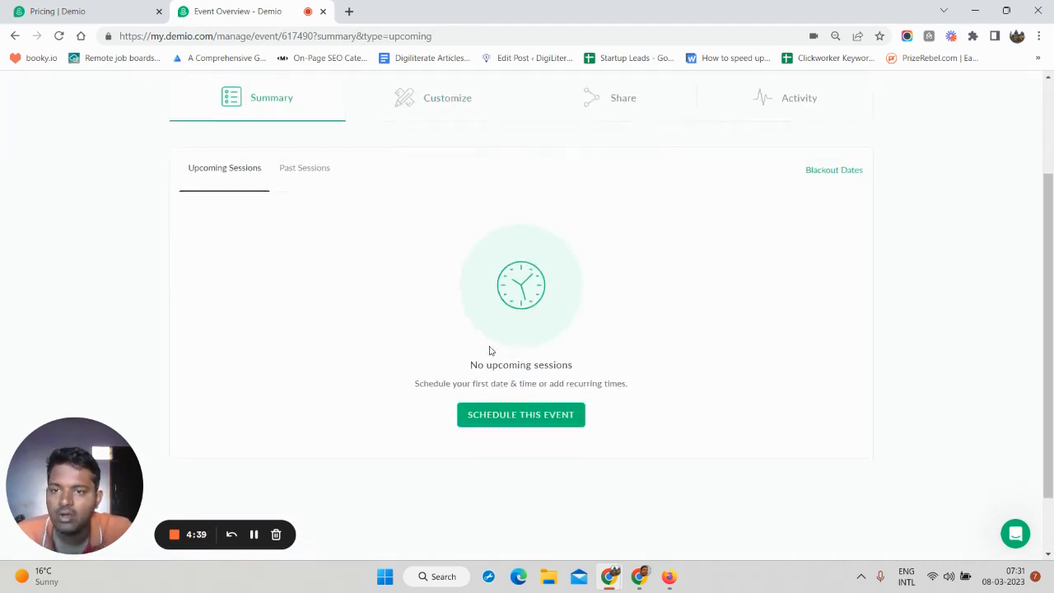
{"action": "left_click", "coordinate": [508, 418]}
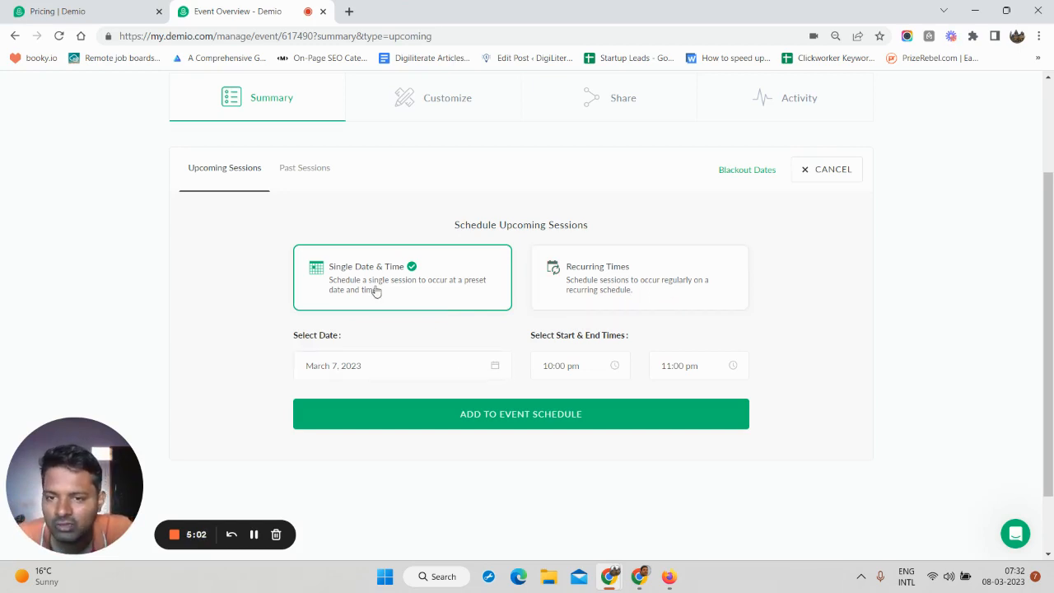
{"action": "left_click", "coordinate": [496, 369]}
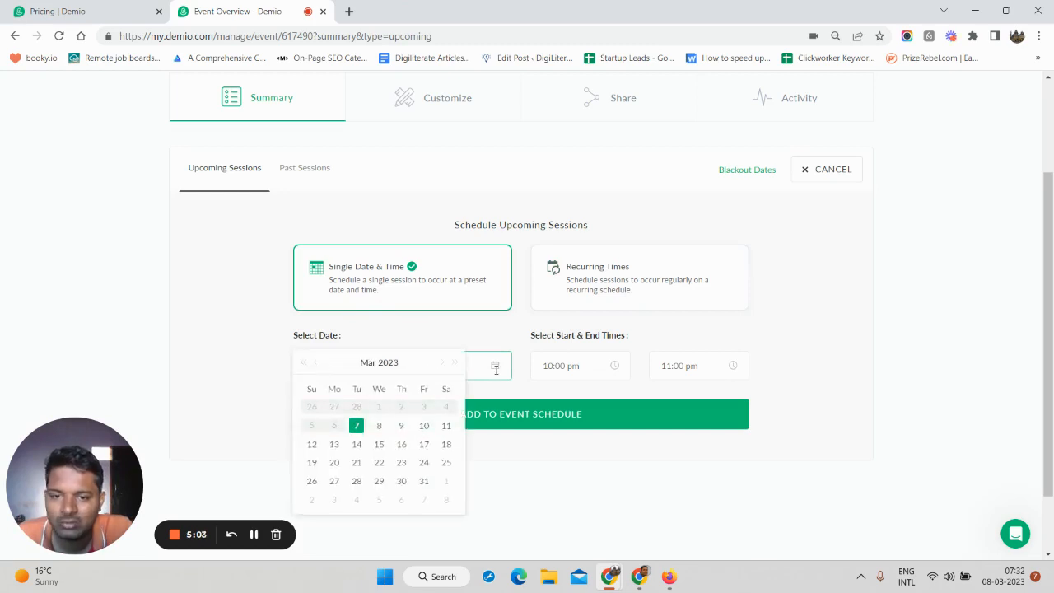
{"action": "left_click", "coordinate": [379, 427]}
Step: Check the session's start time options and set its end time to 11:09 pm
{"action": "left_click", "coordinate": [597, 370]}
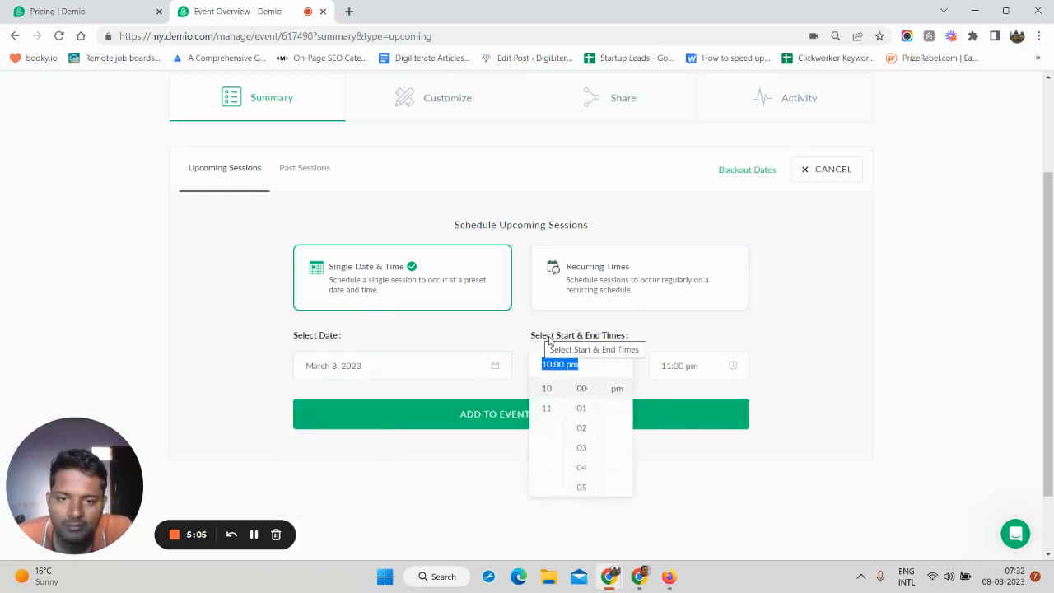
{"action": "left_click", "coordinate": [597, 348]}
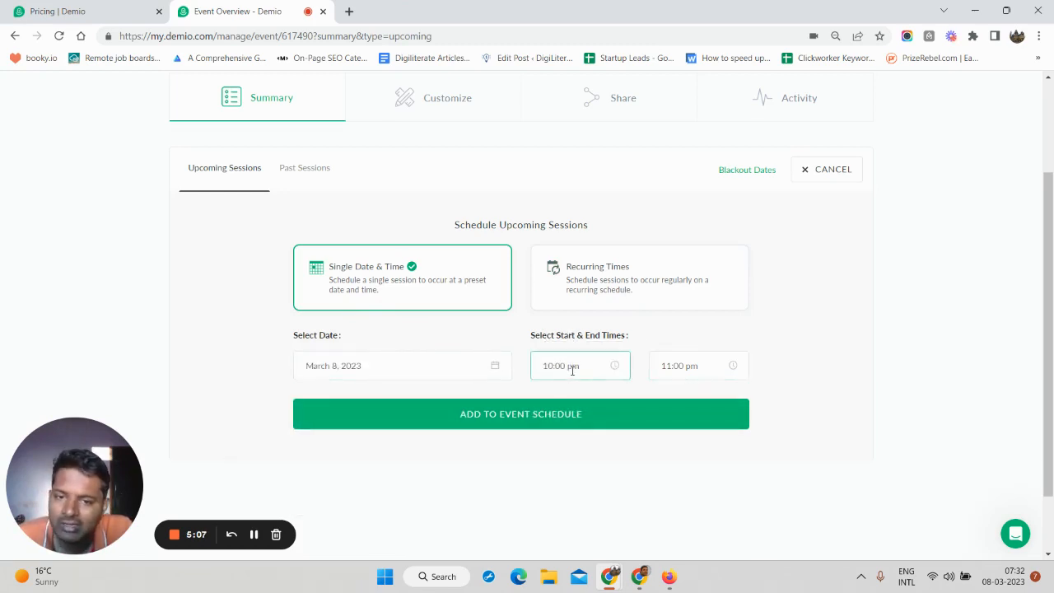
{"action": "left_click", "coordinate": [670, 366]}
{"action": "scroll", "coordinate": [697, 433], "scroll_direction": "down", "scroll_amount": 2}
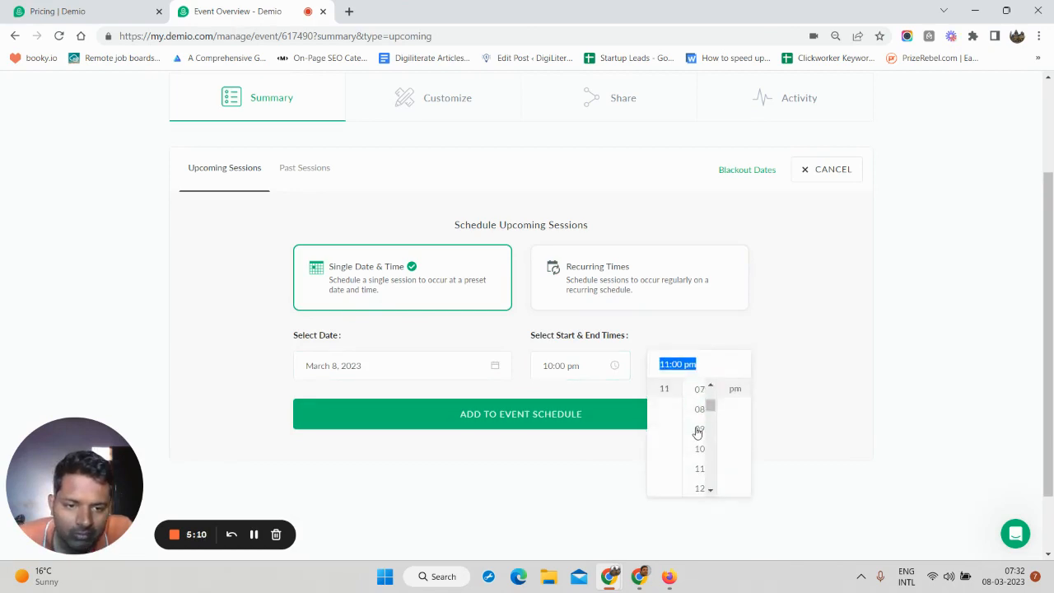
{"action": "left_click", "coordinate": [697, 429]}
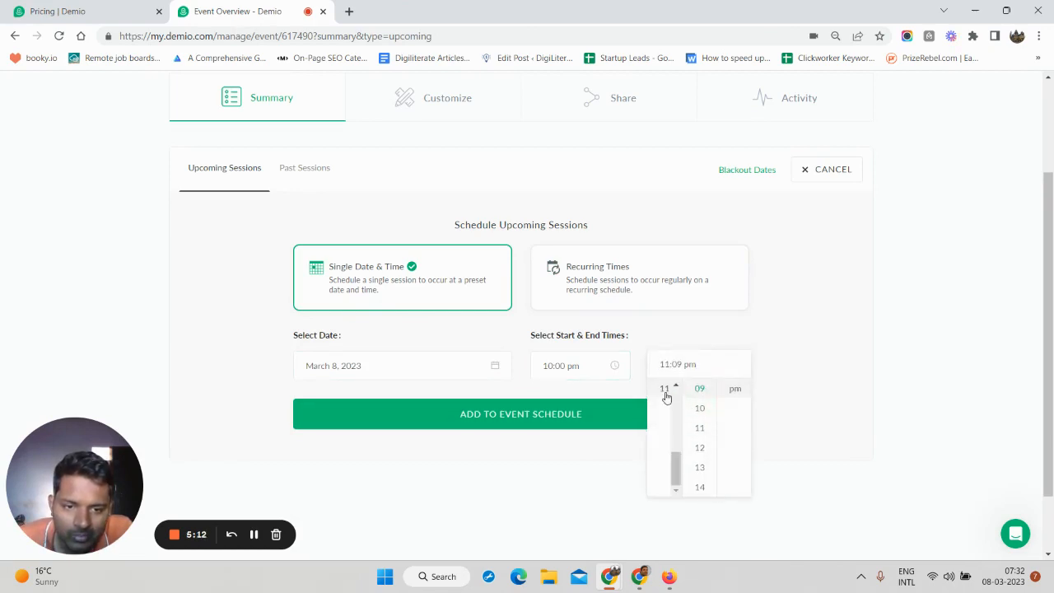
Step: Set the session to start at 11:00 pm and end at 11:11 pm, and add it to the event schedule
{"action": "left_click", "coordinate": [574, 365]}
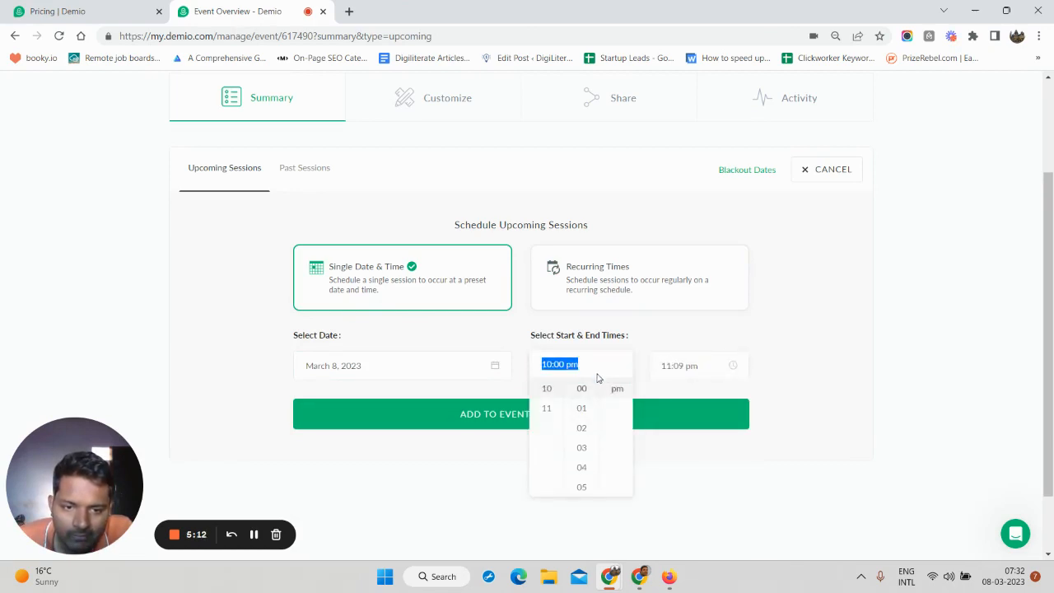
{"action": "left_click", "coordinate": [548, 408]}
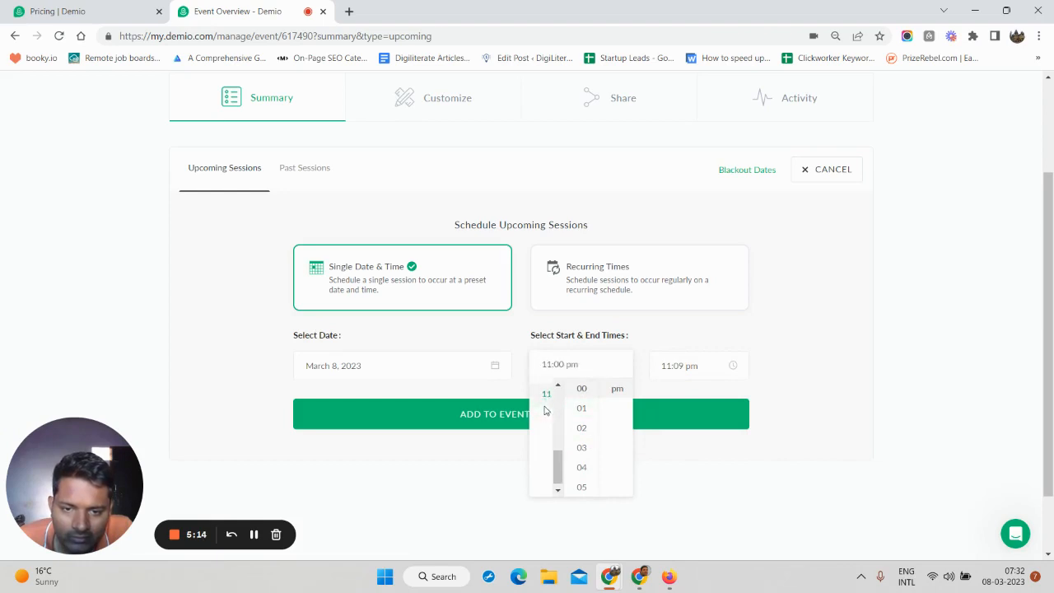
{"action": "left_click", "coordinate": [694, 370]}
{"action": "left_click", "coordinate": [701, 440]}
{"action": "left_click", "coordinate": [739, 383]}
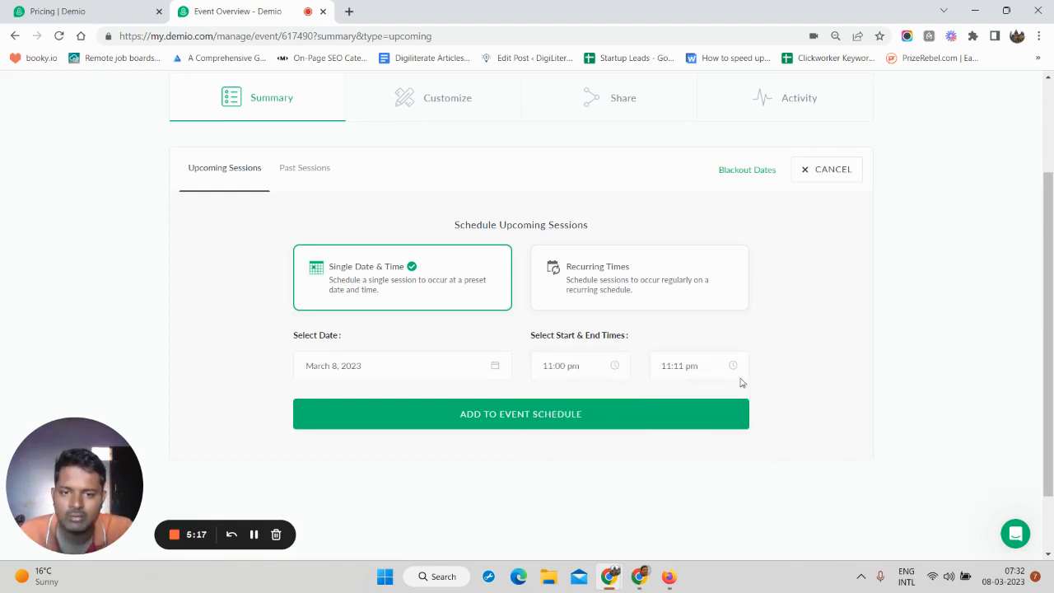
{"action": "scroll", "coordinate": [494, 346], "scroll_direction": "up", "scroll_amount": 2}
{"action": "scroll", "coordinate": [494, 354], "scroll_direction": "down", "scroll_amount": 3}
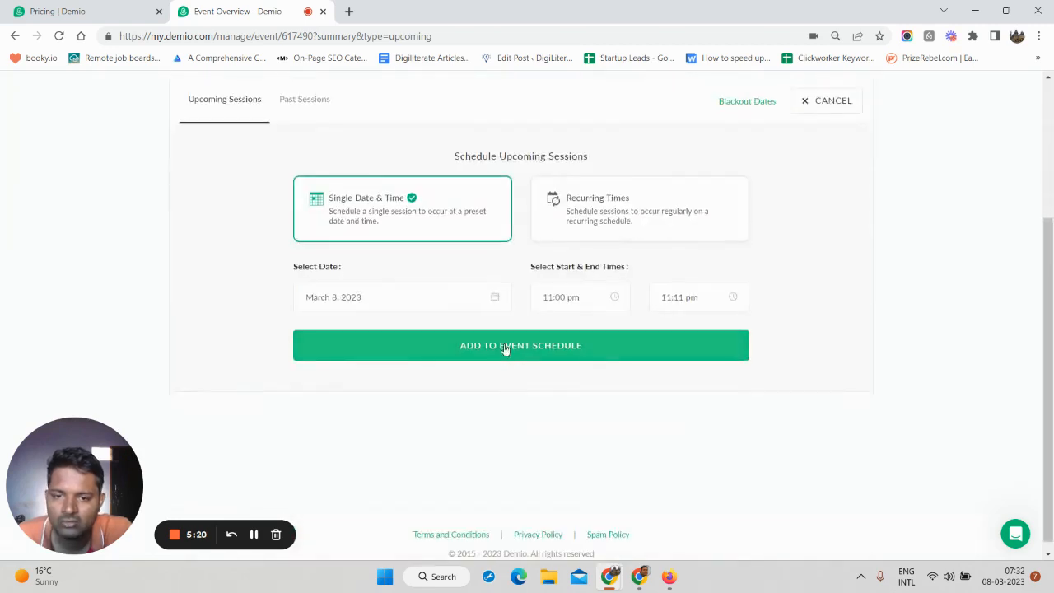
{"action": "left_click", "coordinate": [497, 347]}
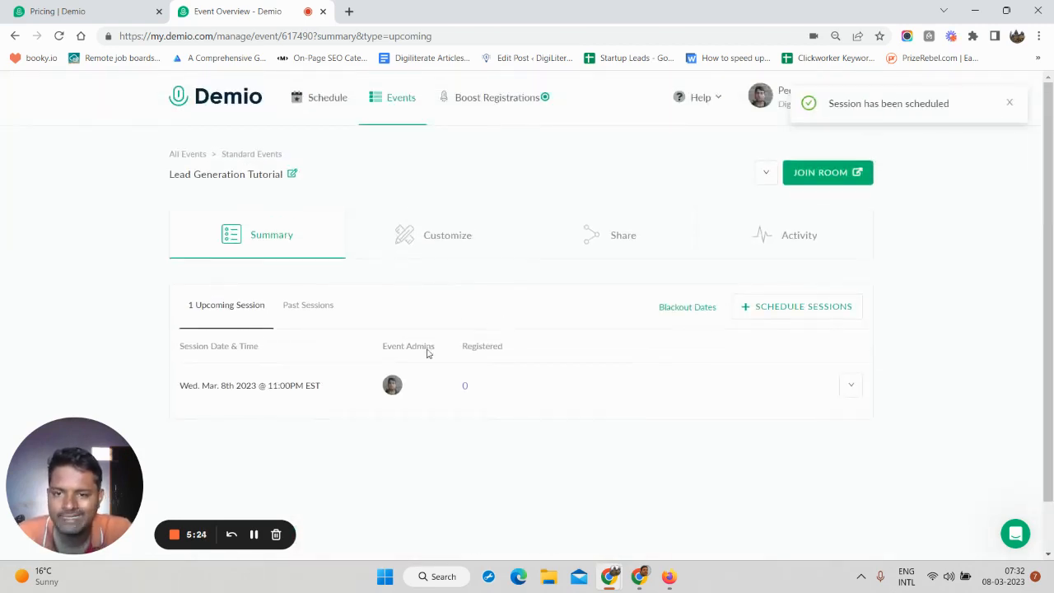
Step: Check the event summary and its blackout dates options, leaving the blackout dates unset
{"action": "scroll", "coordinate": [428, 252], "scroll_direction": "down", "scroll_amount": 1}
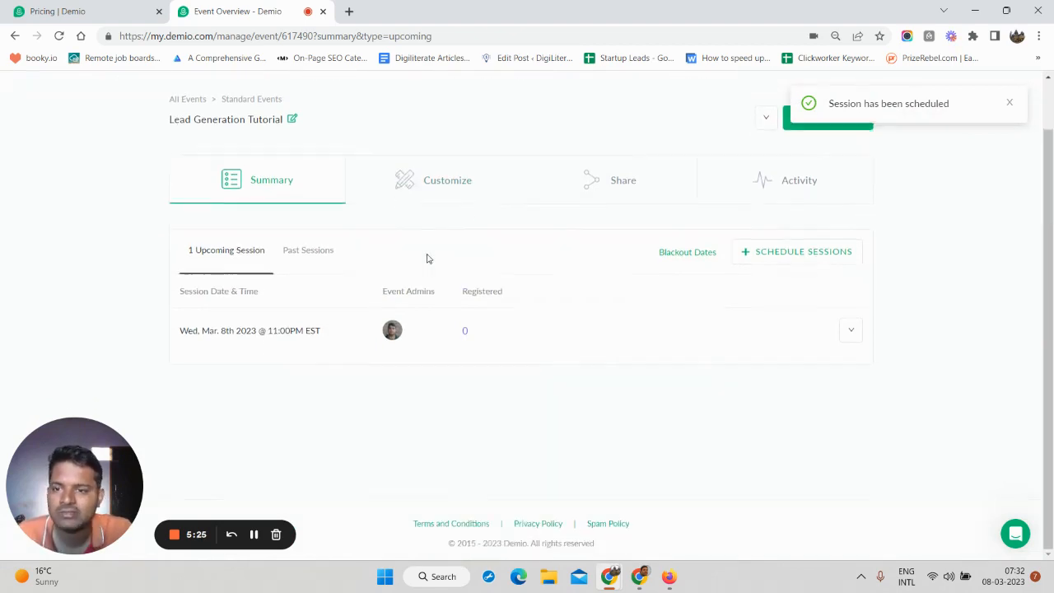
{"action": "scroll", "coordinate": [427, 260], "scroll_direction": "up", "scroll_amount": 1}
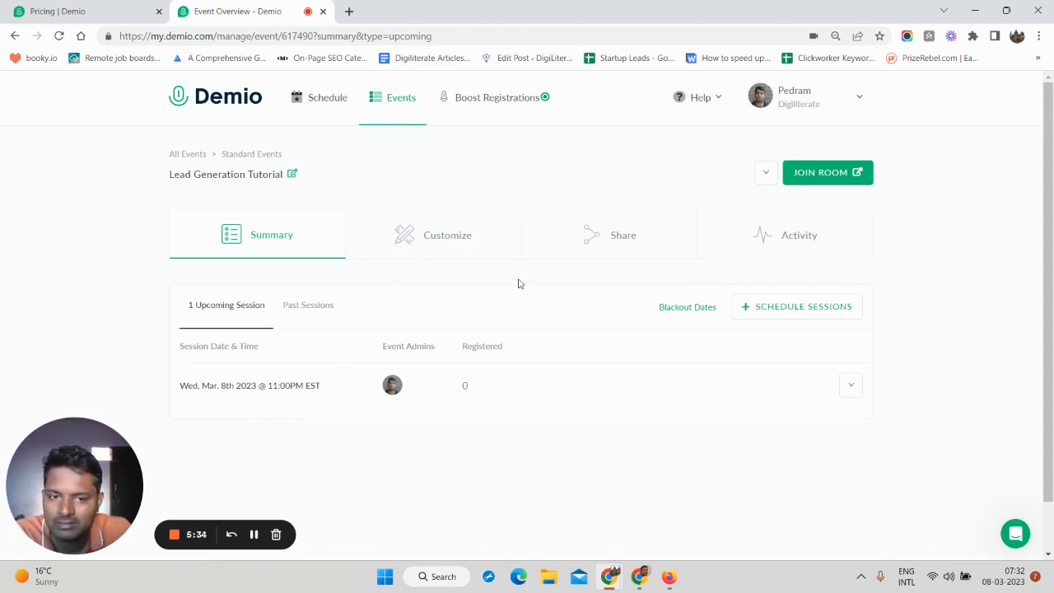
{"action": "left_click", "coordinate": [401, 251]}
{"action": "left_click", "coordinate": [301, 239]}
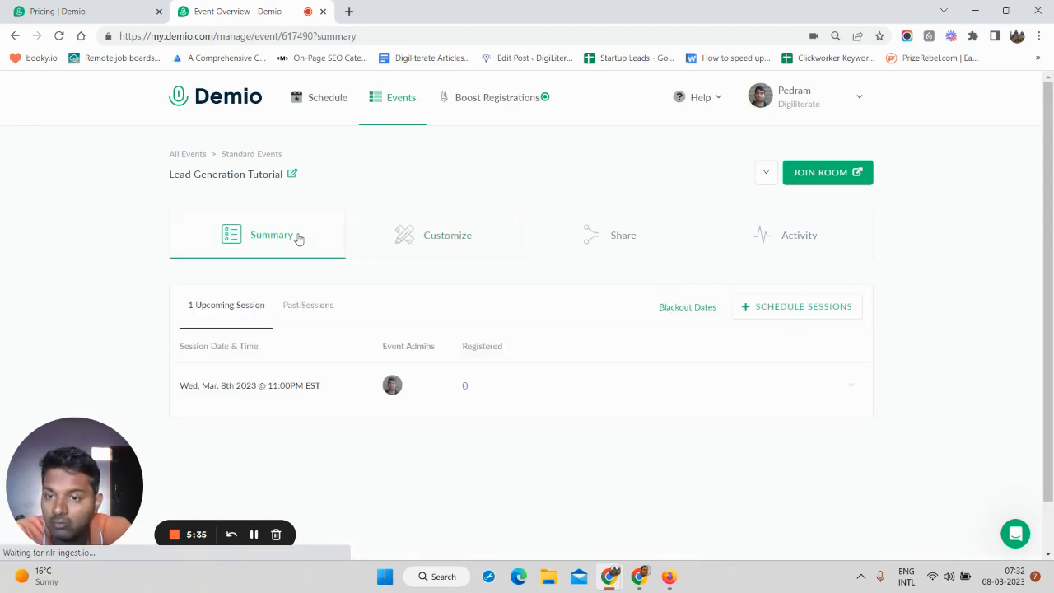
{"action": "left_click", "coordinate": [686, 308]}
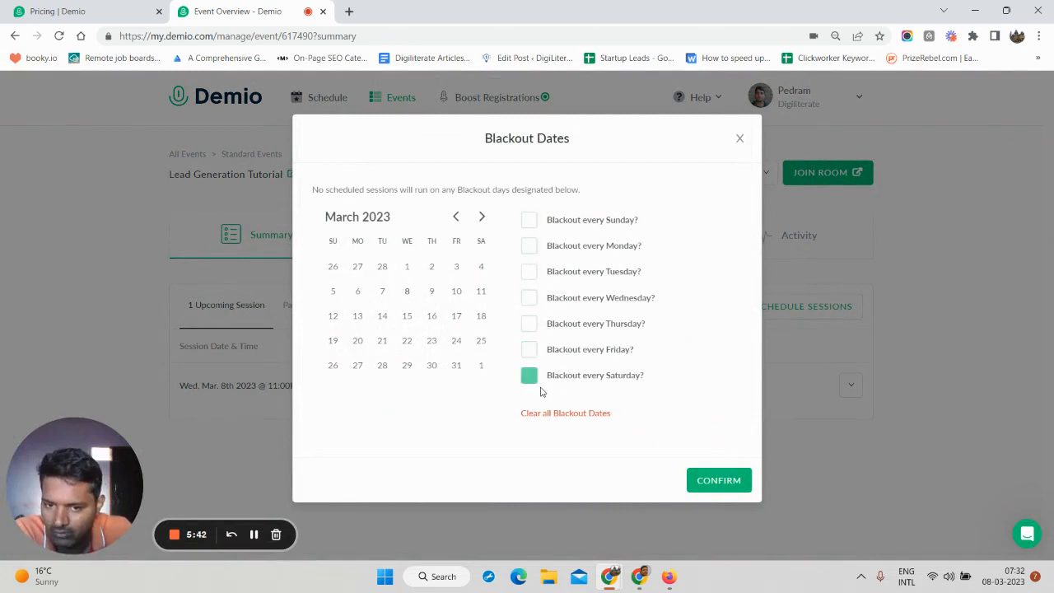
{"action": "left_click", "coordinate": [741, 139]}
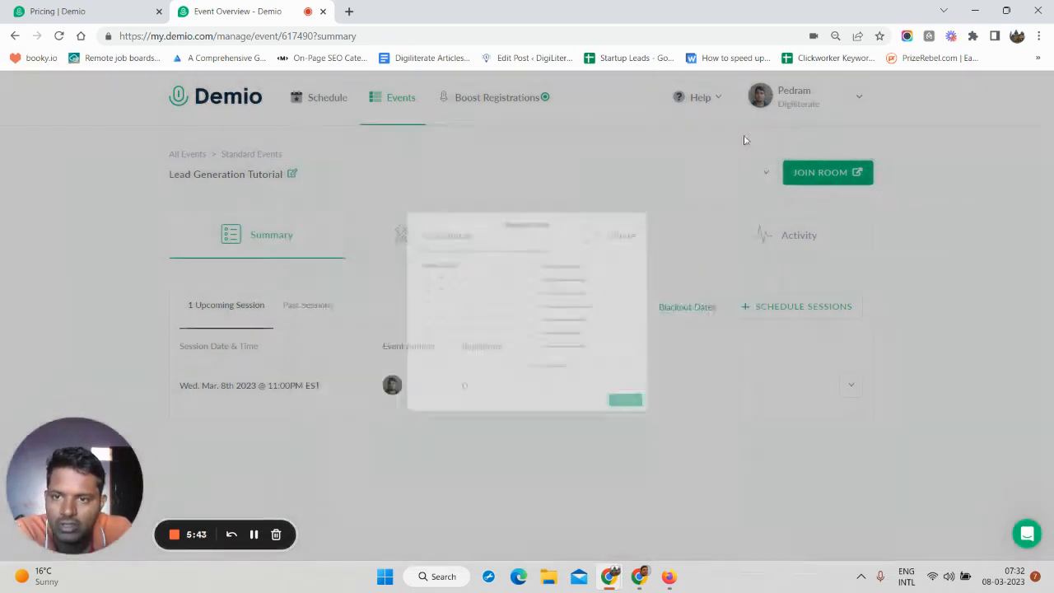
Step: Review the event's customization categories, from Registration and Email Notifications to General and Integrations
{"action": "left_click", "coordinate": [463, 239]}
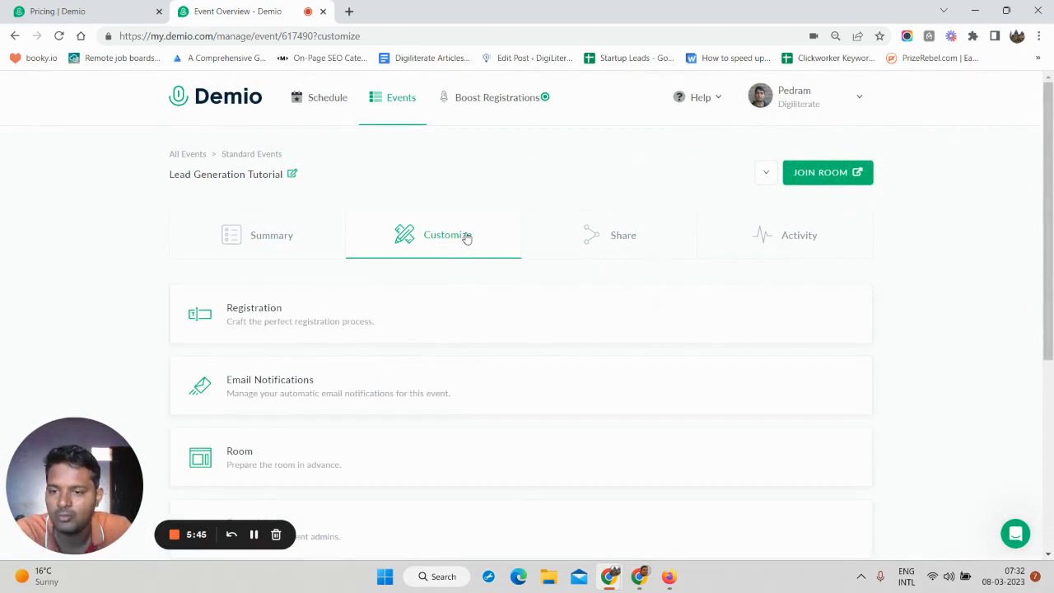
{"action": "scroll", "coordinate": [362, 383], "scroll_direction": "down", "scroll_amount": 3}
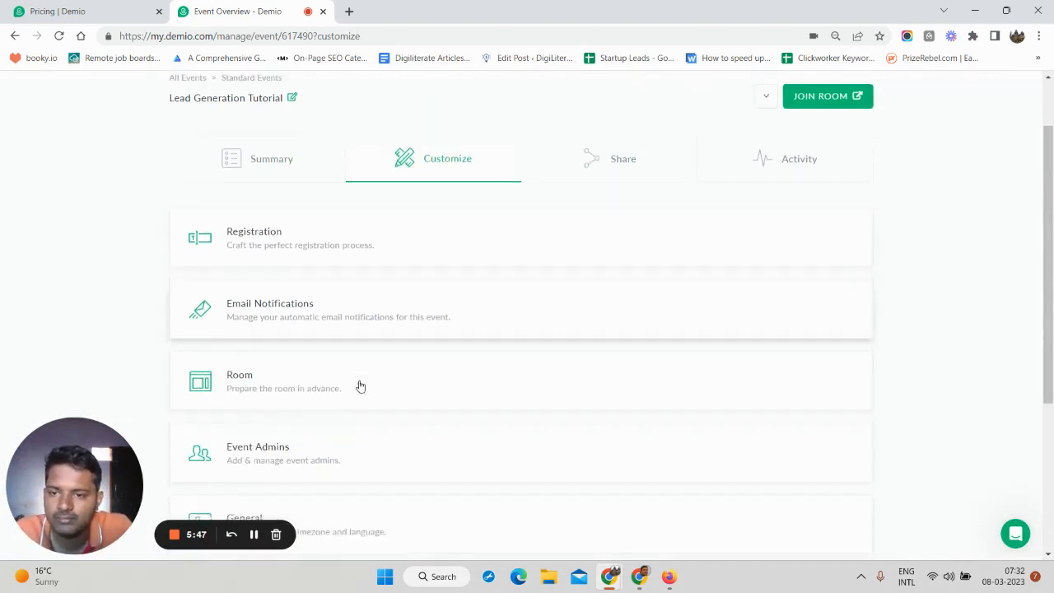
{"action": "scroll", "coordinate": [365, 367], "scroll_direction": "up", "scroll_amount": 3}
{"action": "scroll", "coordinate": [367, 361], "scroll_direction": "down", "scroll_amount": 1}
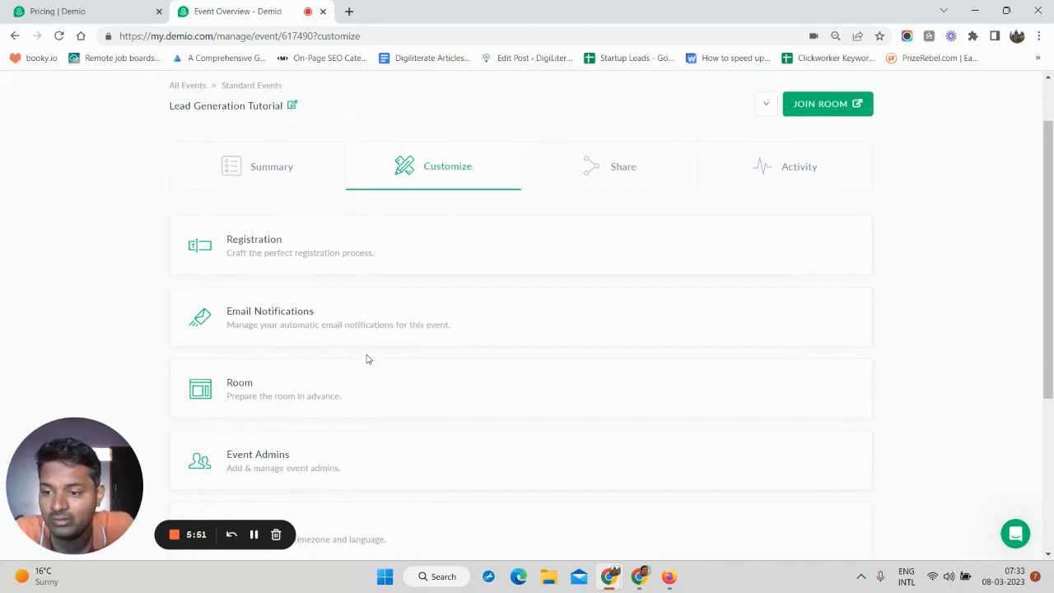
{"action": "scroll", "coordinate": [333, 346], "scroll_direction": "down", "scroll_amount": 3}
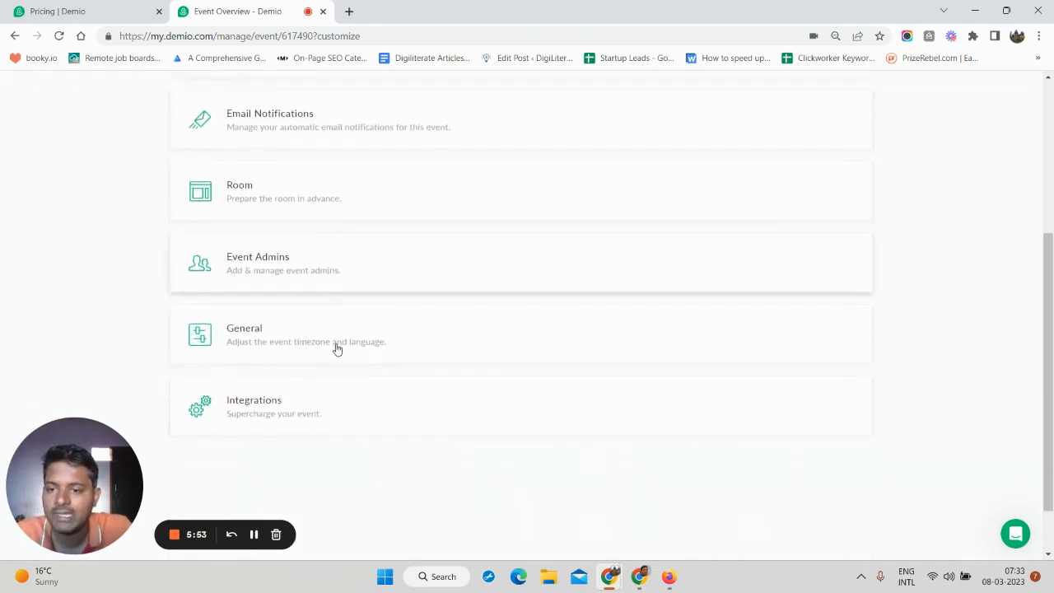
{"action": "scroll", "coordinate": [340, 349], "scroll_direction": "up", "scroll_amount": 2}
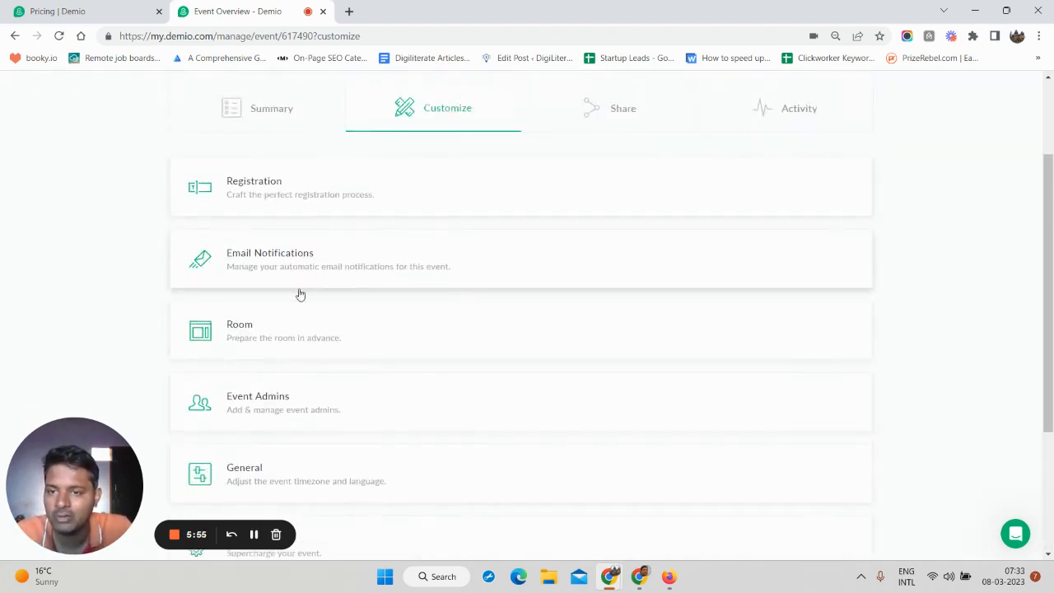
{"action": "scroll", "coordinate": [315, 346], "scroll_direction": "down", "scroll_amount": 2}
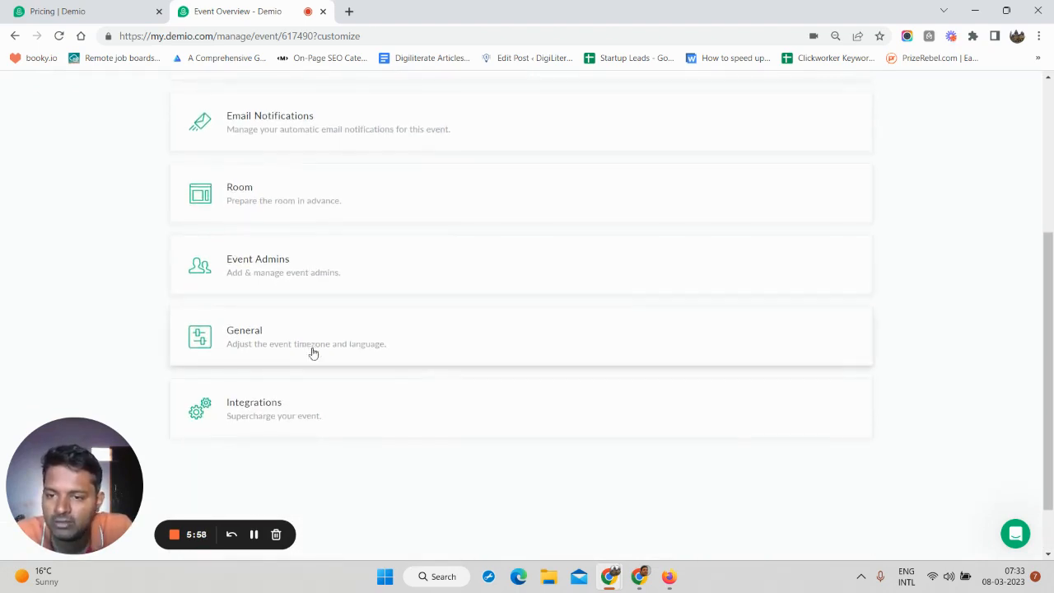
{"action": "scroll", "coordinate": [305, 400], "scroll_direction": "up", "scroll_amount": 2}
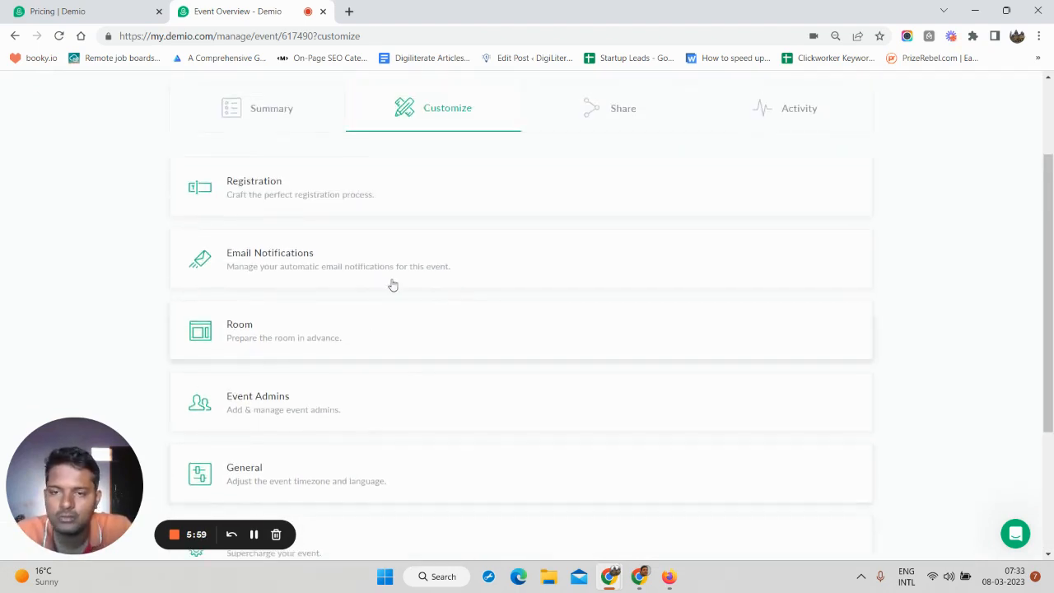
{"action": "scroll", "coordinate": [389, 255], "scroll_direction": "up", "scroll_amount": 1}
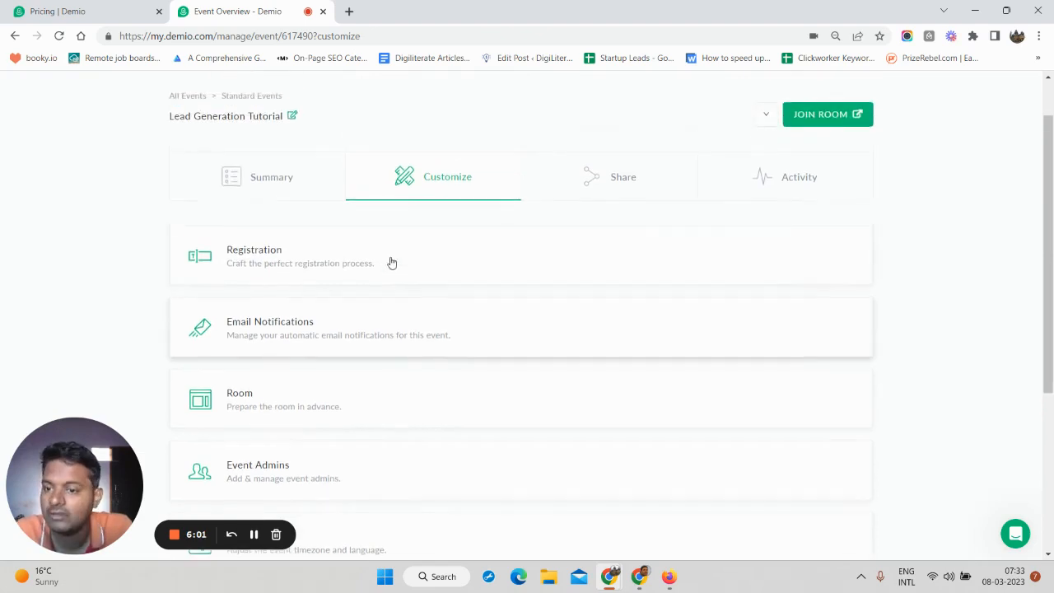
Step: Open the event's registration page for customizing and try out the First Name and Email fields in its preview
{"action": "left_click", "coordinate": [313, 266]}
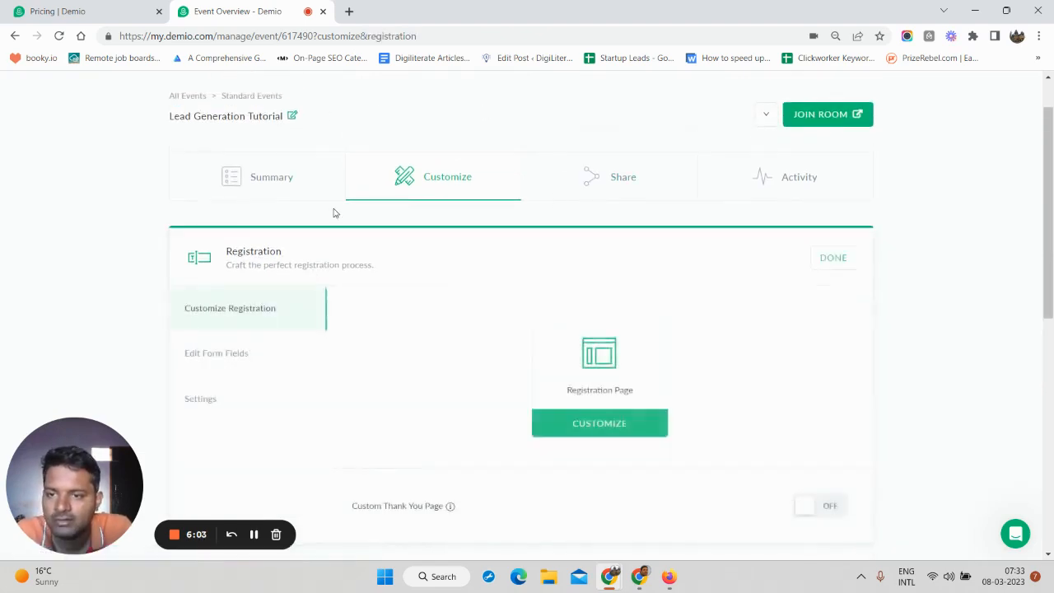
{"action": "scroll", "coordinate": [396, 271], "scroll_direction": "down", "scroll_amount": 1}
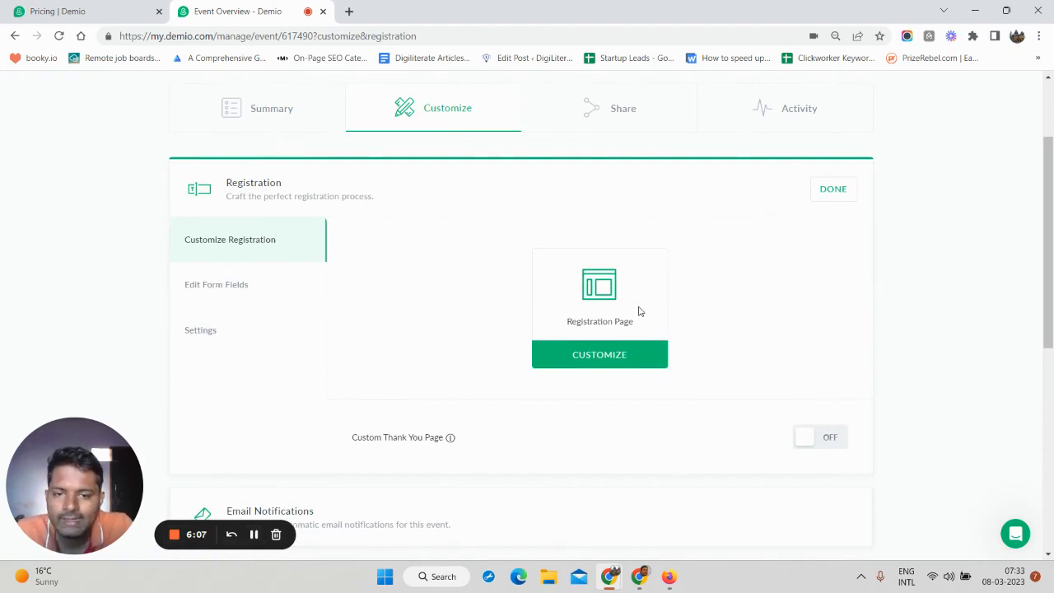
{"action": "left_click", "coordinate": [619, 359]}
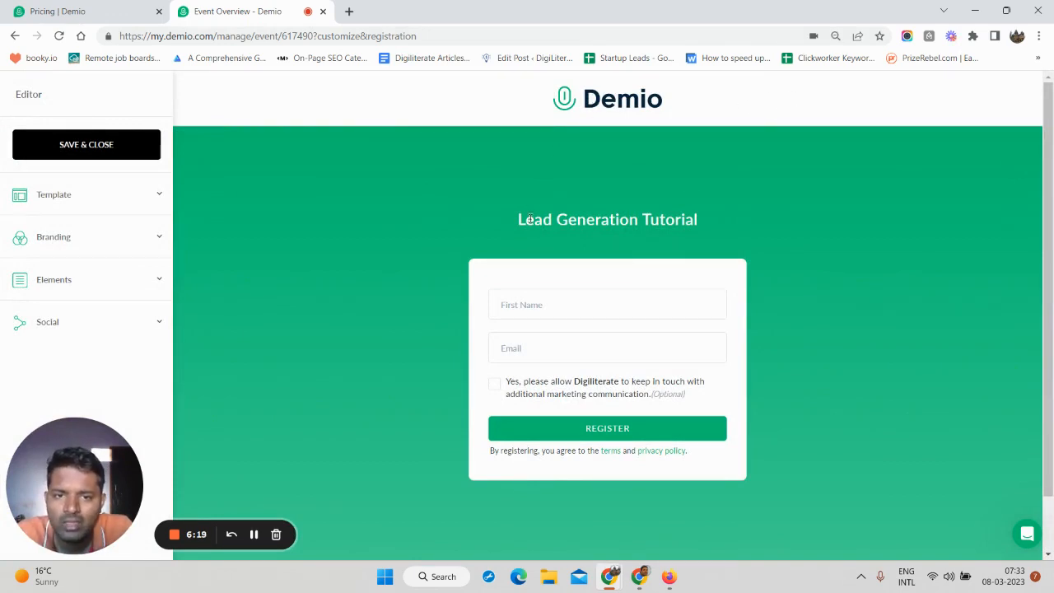
{"action": "left_click_drag", "start_coordinate": [528, 222], "coordinate": [646, 275]}
{"action": "left_click", "coordinate": [552, 306]}
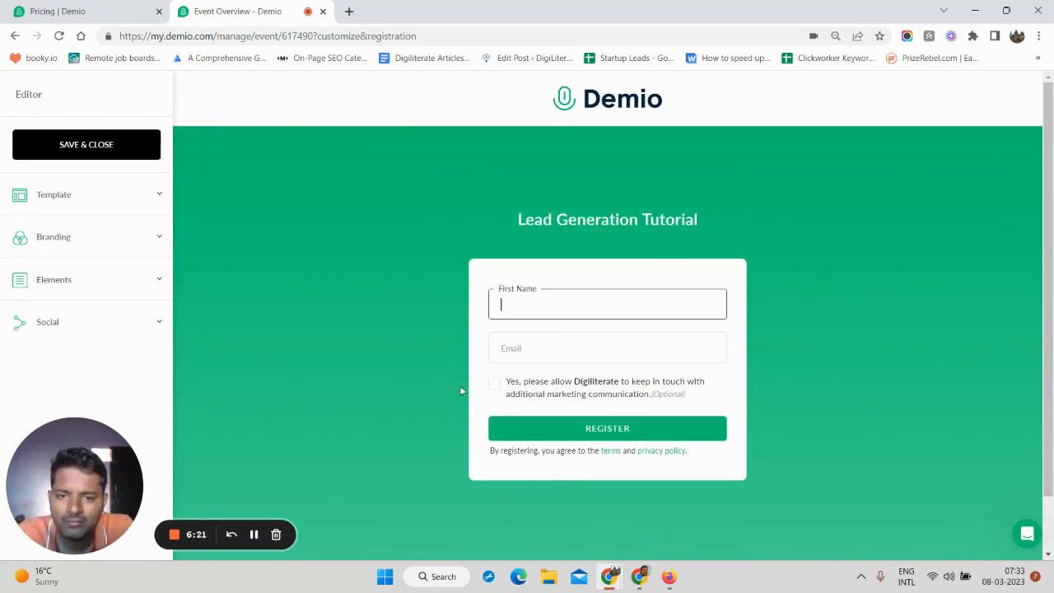
{"action": "left_click", "coordinate": [517, 348]}
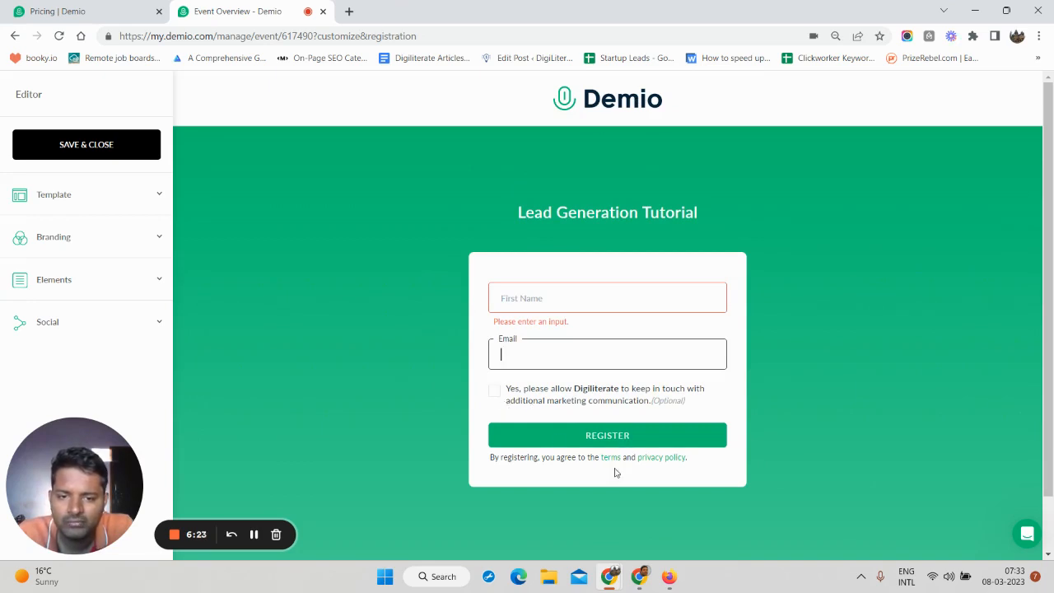
Step: Change the registration page's template to Accent
{"action": "left_click", "coordinate": [106, 195]}
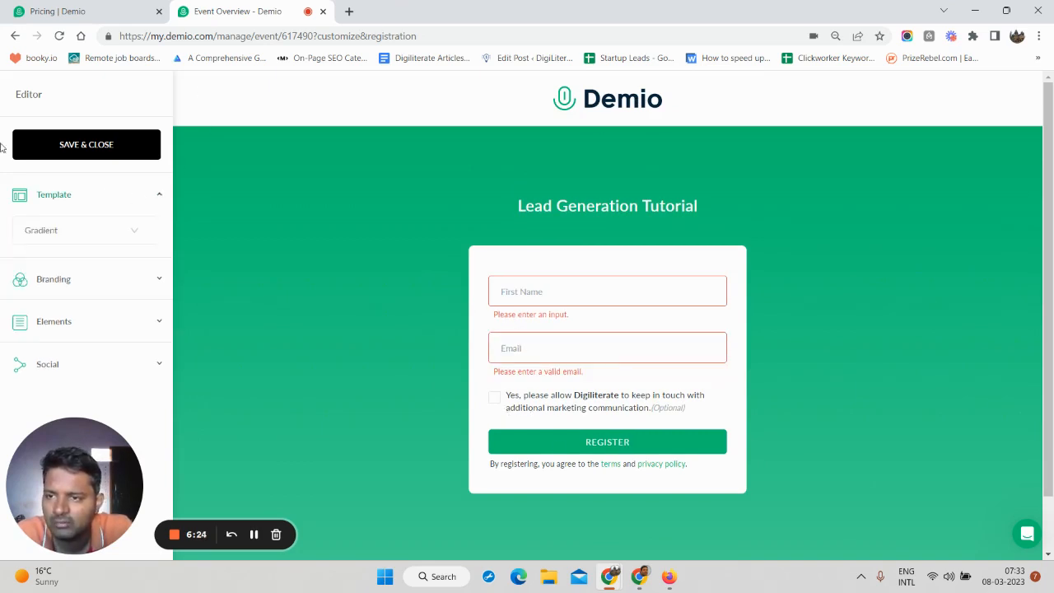
{"action": "left_click", "coordinate": [90, 235]}
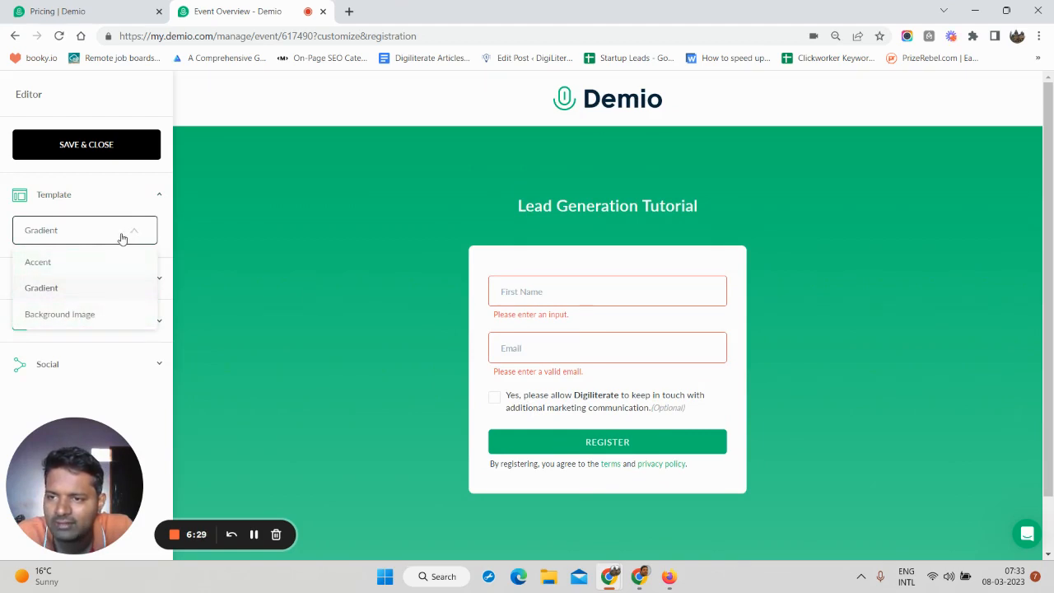
{"action": "left_click", "coordinate": [81, 270]}
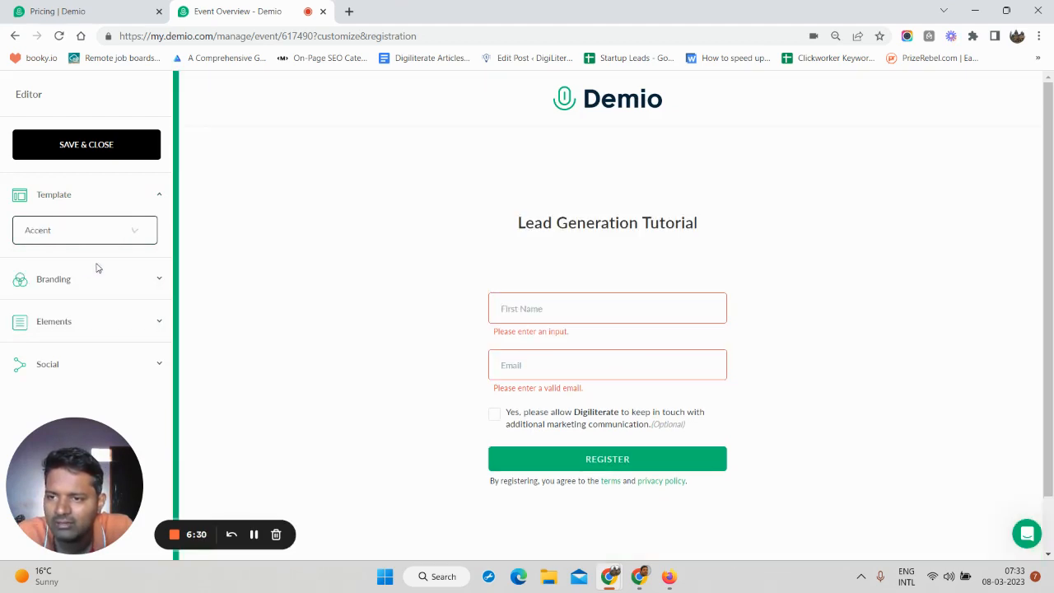
Step: Switch the registration page to the Gradient template and set its branding color scheme to #6EE6B2
{"action": "left_click", "coordinate": [41, 235]}
{"action": "left_click", "coordinate": [43, 288]}
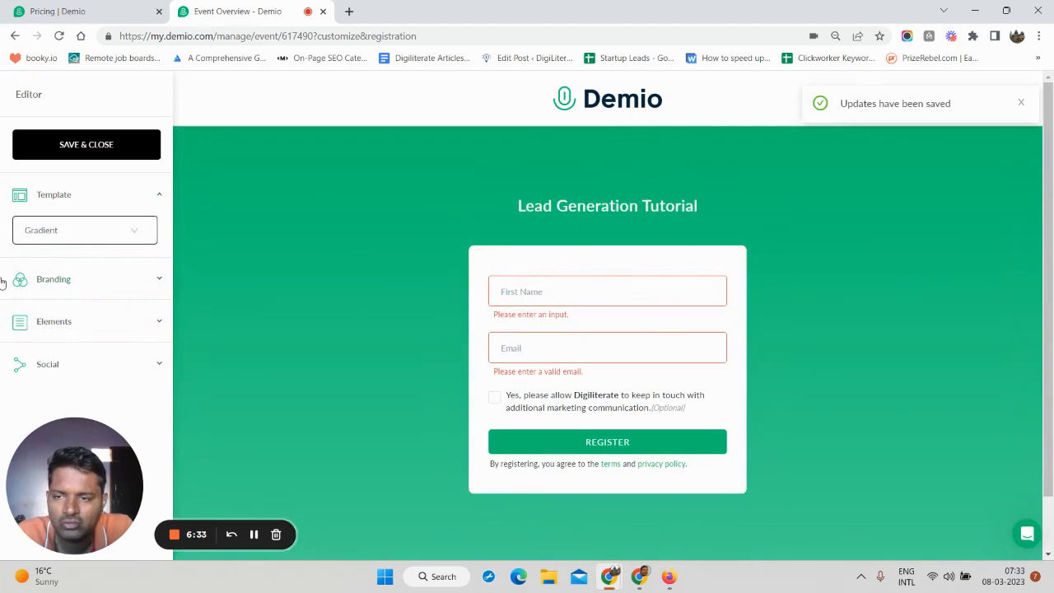
{"action": "left_click", "coordinate": [38, 282]}
{"action": "scroll", "coordinate": [87, 287], "scroll_direction": "down", "scroll_amount": 2}
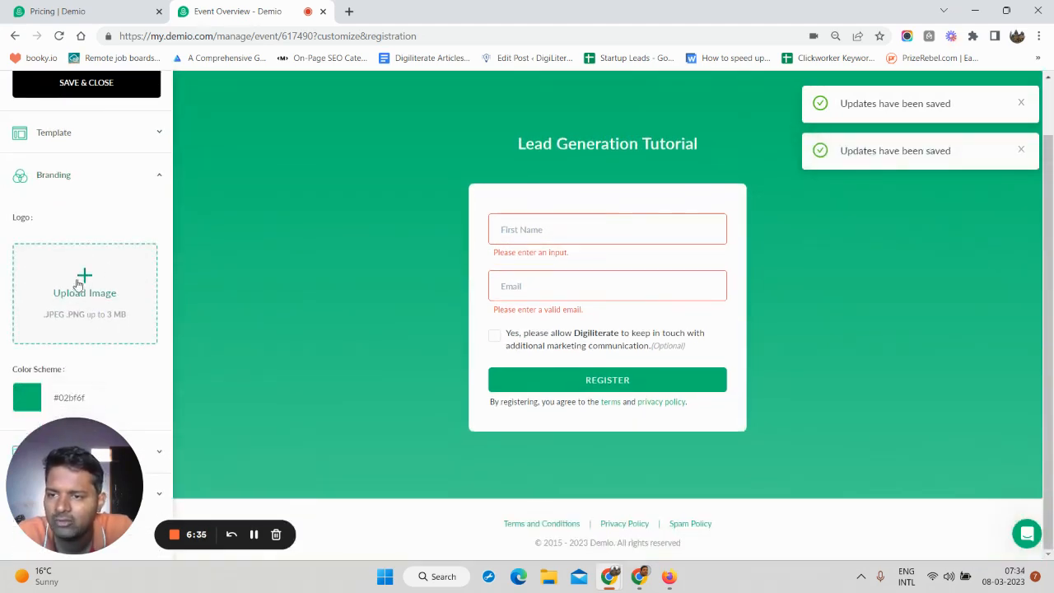
{"action": "scroll", "coordinate": [556, 156], "scroll_direction": "up", "scroll_amount": 2}
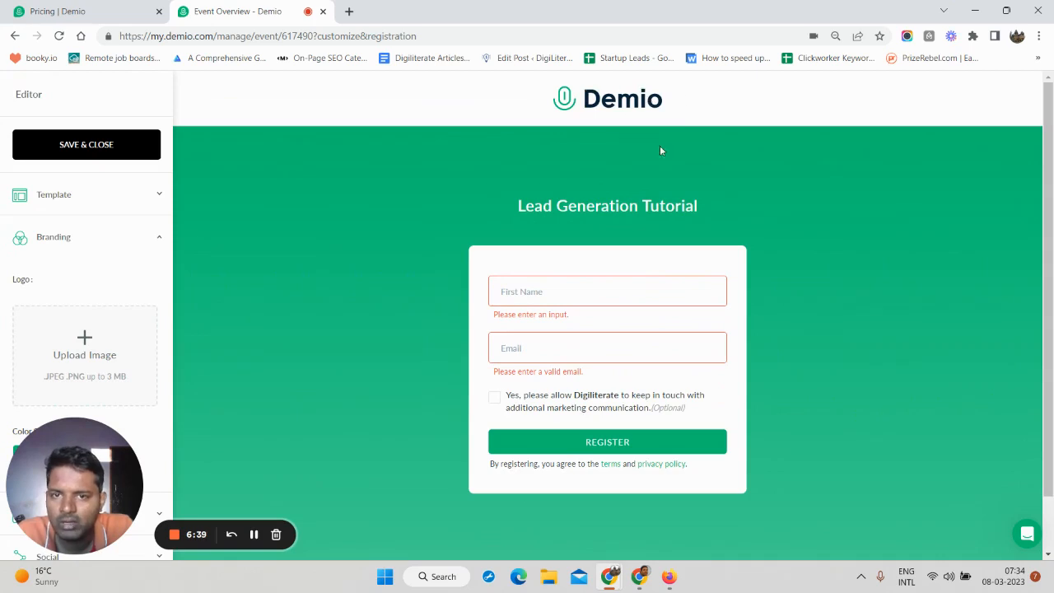
{"action": "scroll", "coordinate": [25, 295], "scroll_direction": "down", "scroll_amount": 2}
{"action": "left_click", "coordinate": [22, 402]}
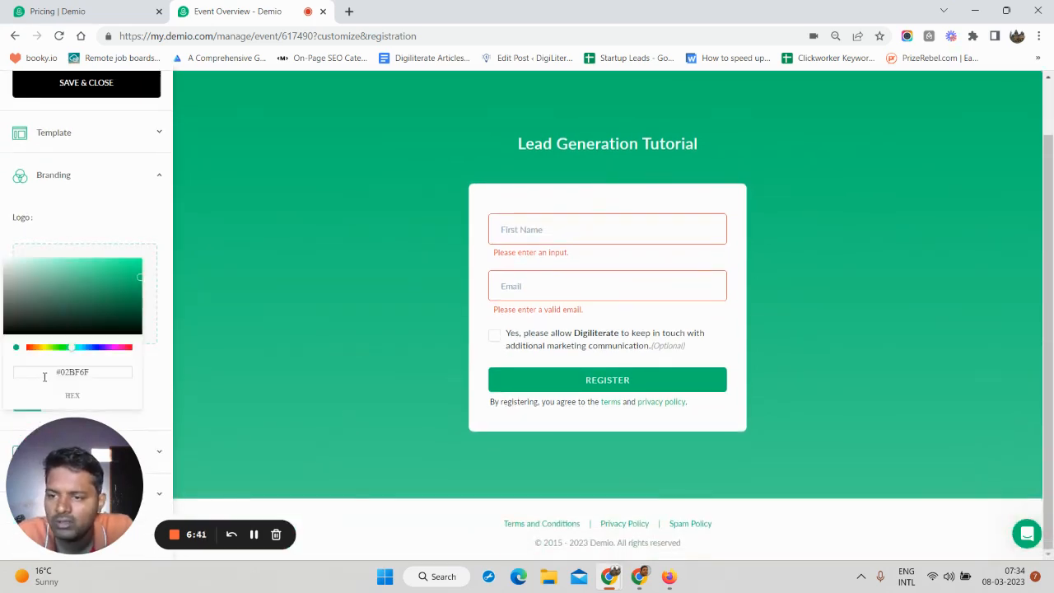
{"action": "left_click_drag", "start_coordinate": [73, 308], "coordinate": [76, 265]}
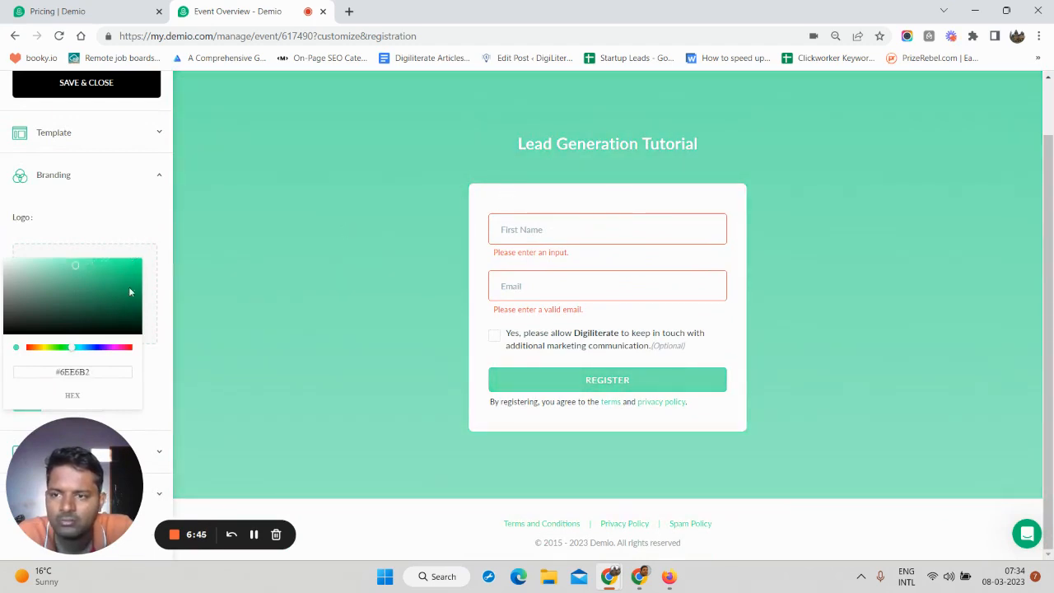
{"action": "left_click", "coordinate": [125, 225]}
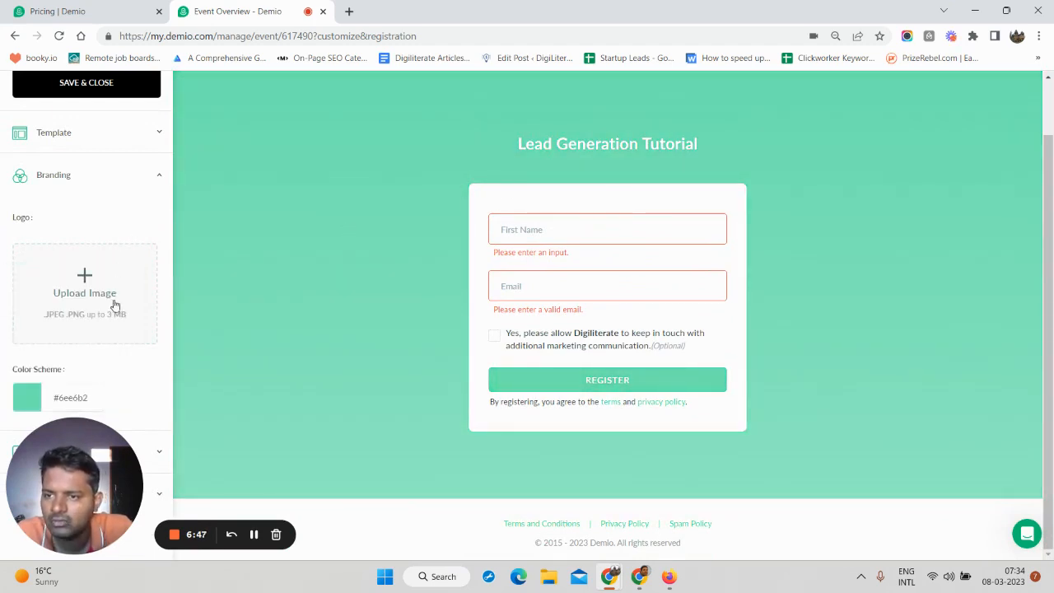
Step: Turn on the registration page's subheadline and save it as "Welcome to Tutorial Regs Page"
{"action": "left_click_drag", "start_coordinate": [89, 458], "coordinate": [224, 422]}
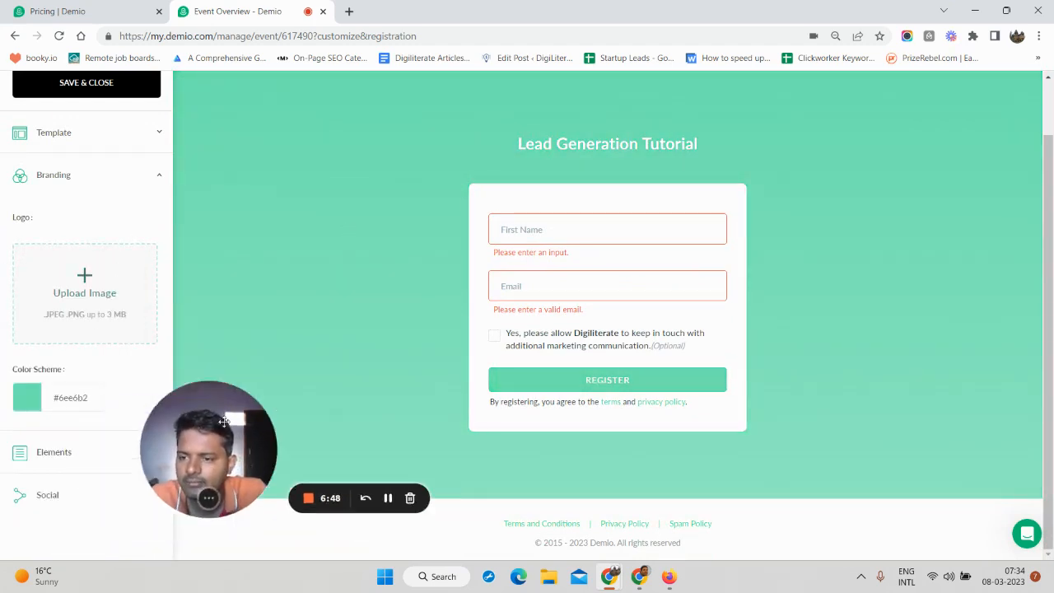
{"action": "left_click", "coordinate": [108, 458]}
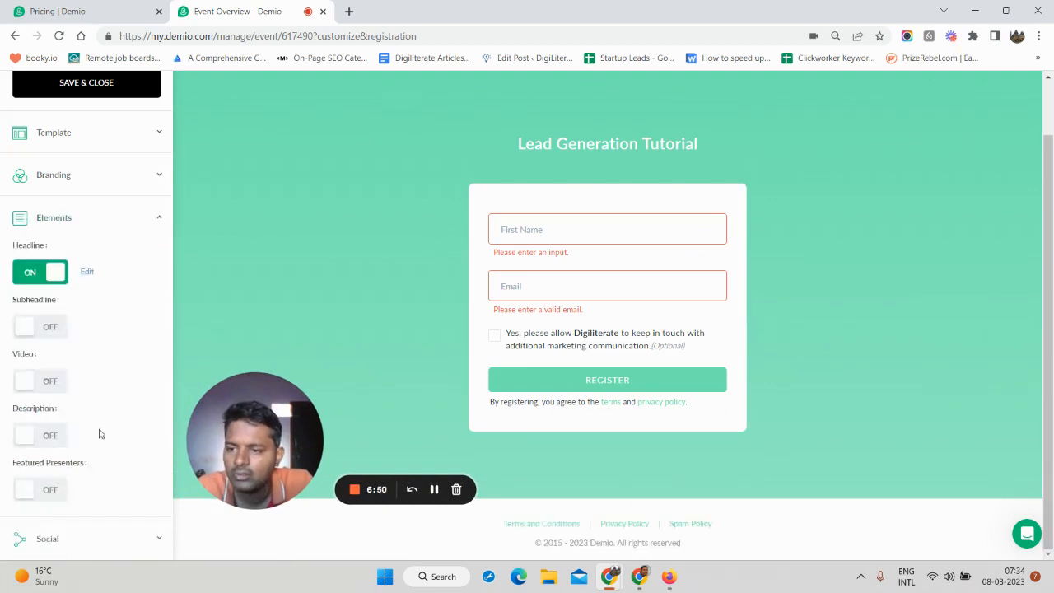
{"action": "left_click", "coordinate": [29, 329]}
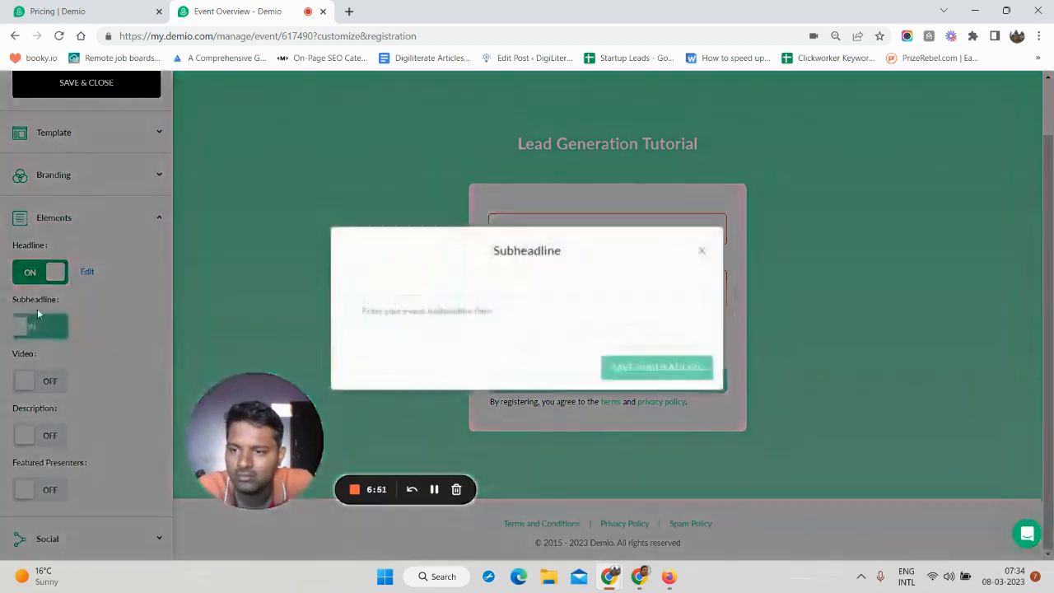
{"action": "left_click", "coordinate": [436, 312]}
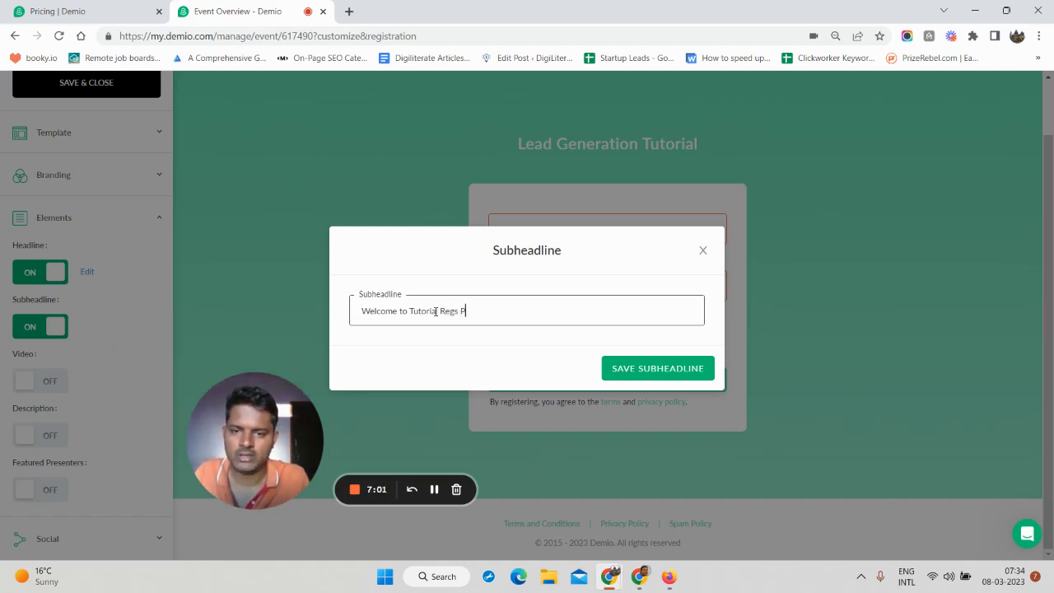
{"action": "left_click", "coordinate": [626, 368]}
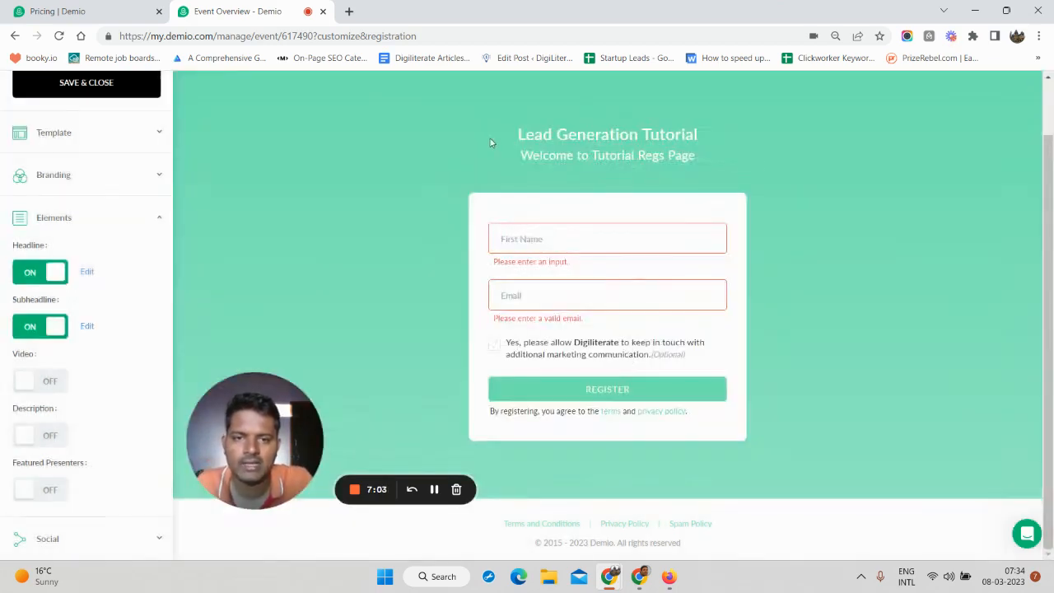
{"action": "scroll", "coordinate": [580, 154], "scroll_direction": "up", "scroll_amount": 1}
{"action": "triple_click", "coordinate": [575, 210]}
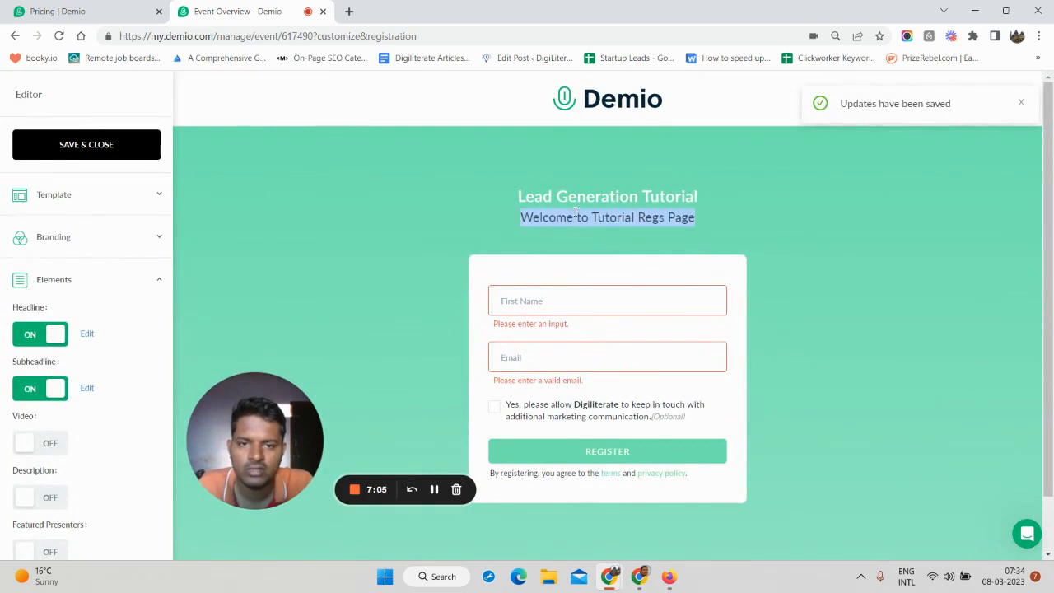
Step: Turn on the registration page's Video element and open its video URL for entry
{"action": "scroll", "coordinate": [31, 409], "scroll_direction": "down", "scroll_amount": 1}
{"action": "left_click", "coordinate": [32, 383]}
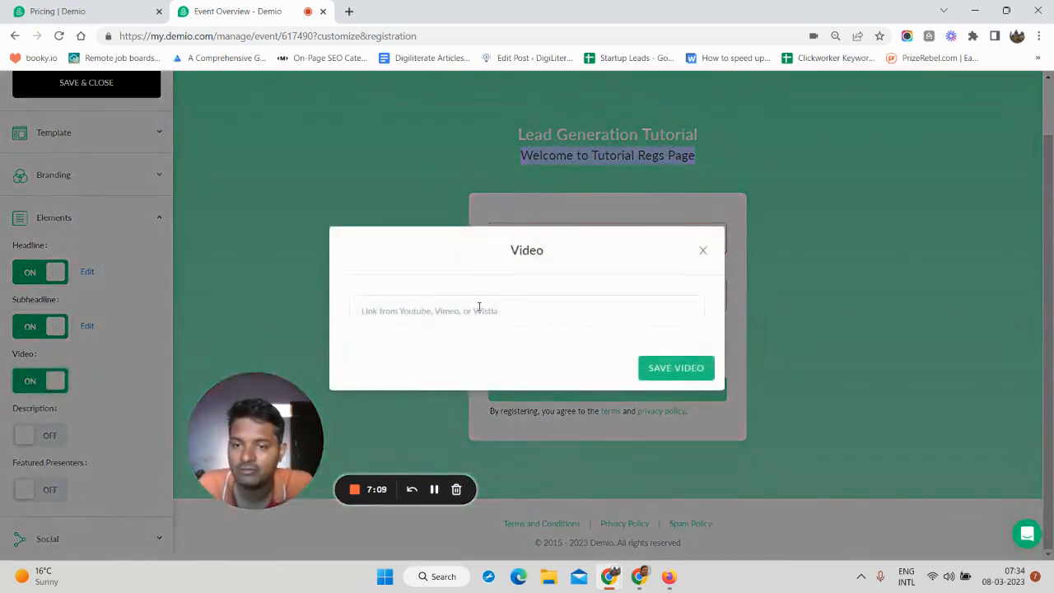
{"action": "left_click", "coordinate": [484, 306]}
{"action": "left_click", "coordinate": [470, 275]}
{"action": "left_click", "coordinate": [457, 298]}
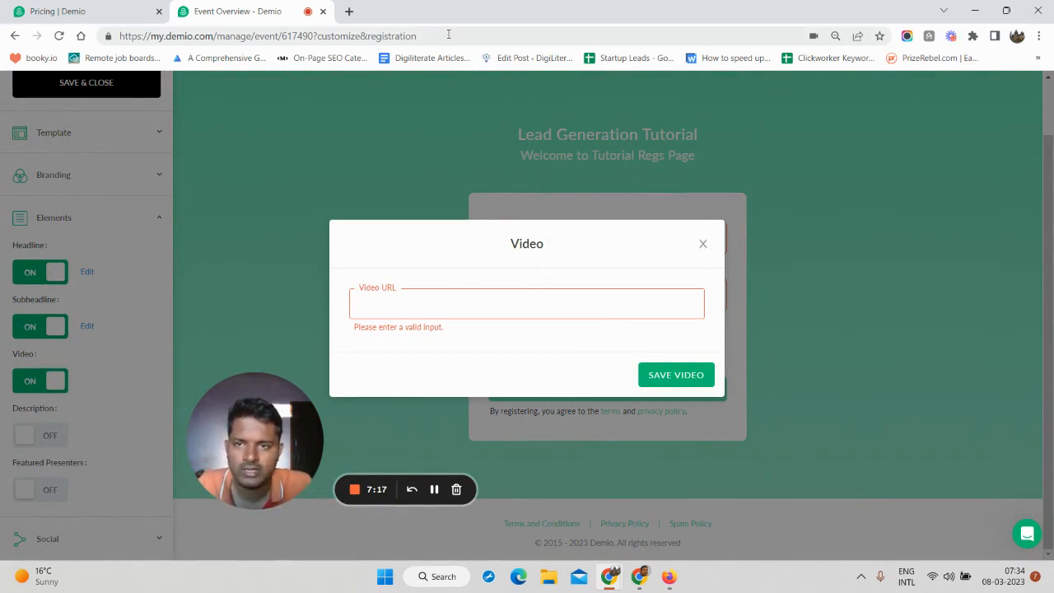
Step: Open the DigiLiterate YouTube channel in a new tab and copy the share link of the Gmass Tutorial 2023 video
{"action": "left_click", "coordinate": [349, 12]}
{"action": "type", "text": "y"}
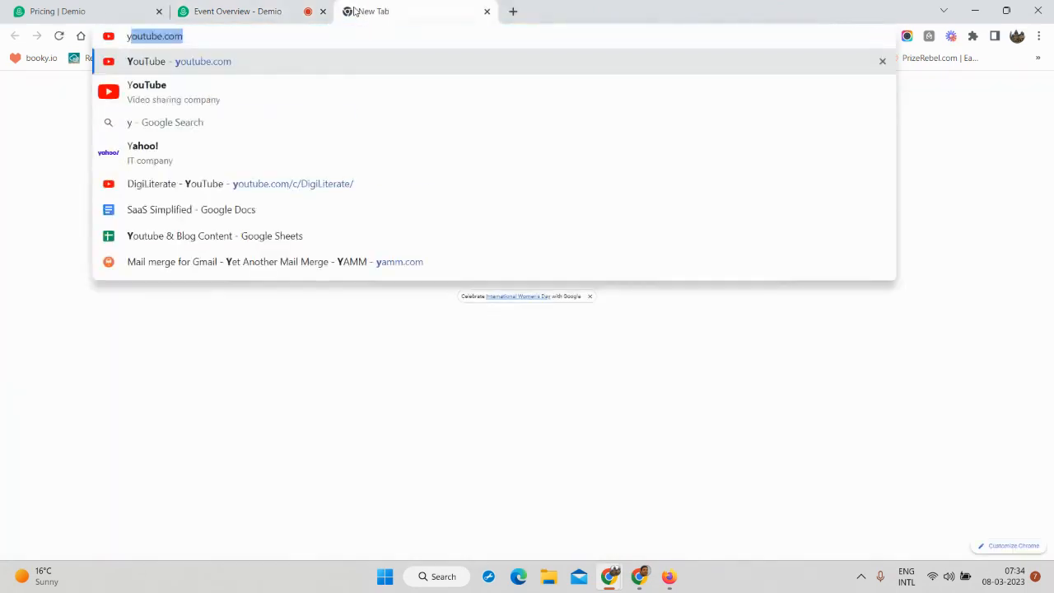
{"action": "left_click", "coordinate": [323, 180]}
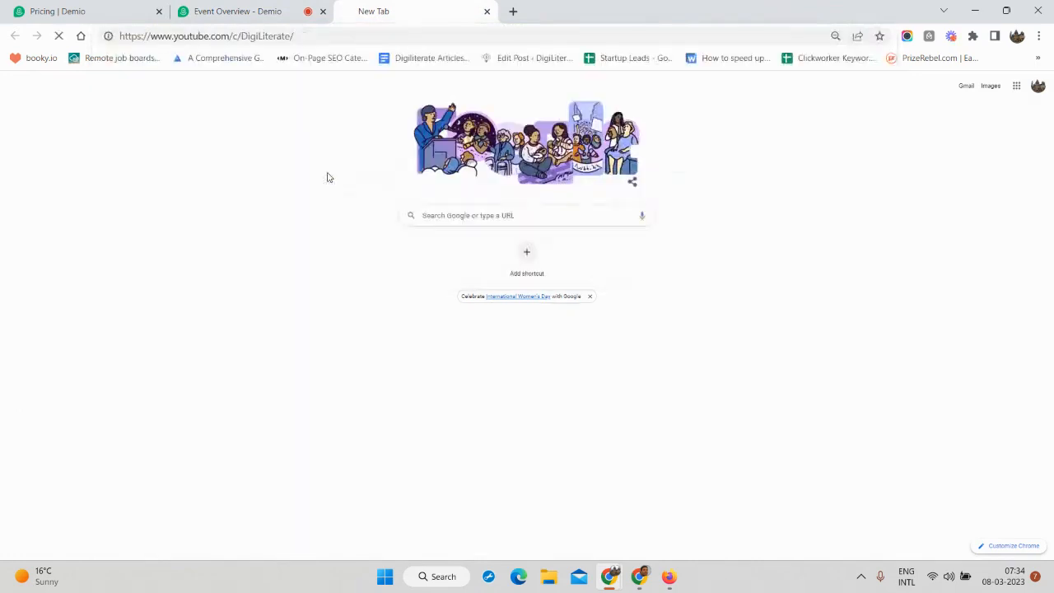
{"action": "left_click", "coordinate": [391, 36]}
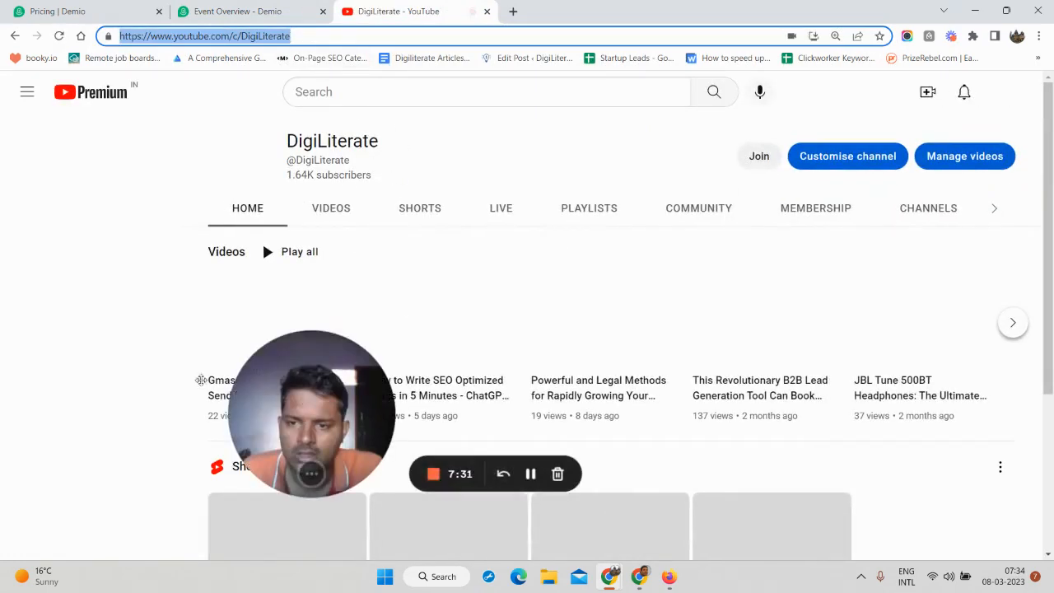
{"action": "left_click_drag", "start_coordinate": [310, 409], "coordinate": [88, 442]}
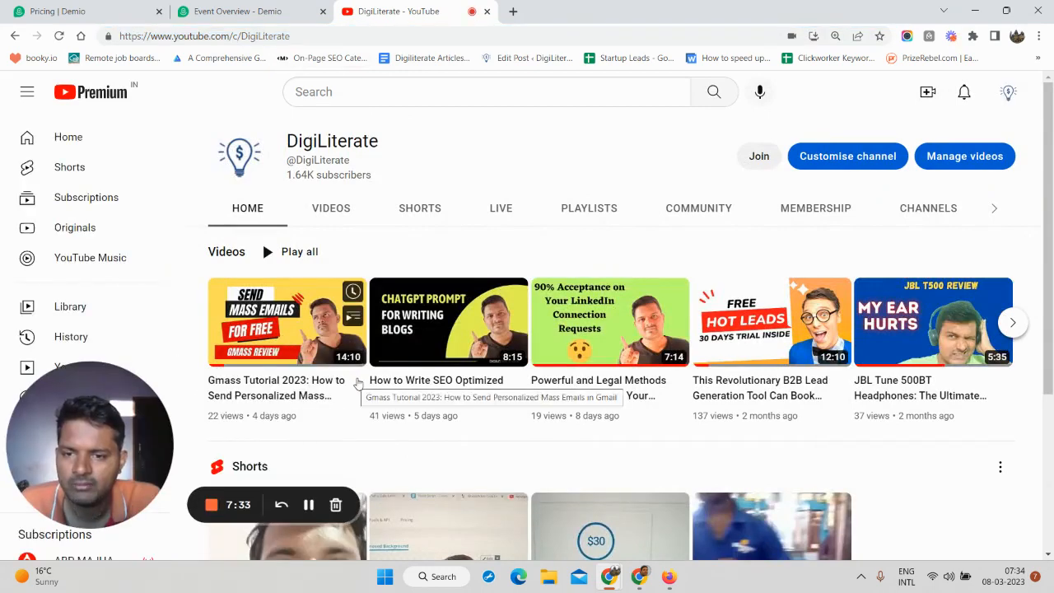
{"action": "mouse_move", "coordinate": [360, 392]}
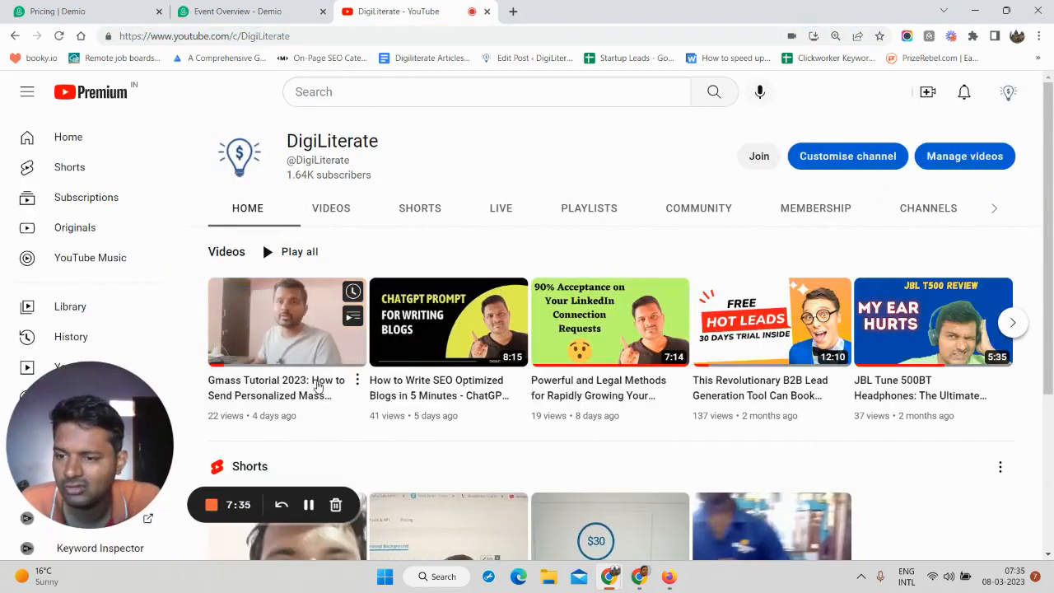
{"action": "left_click", "coordinate": [357, 381]}
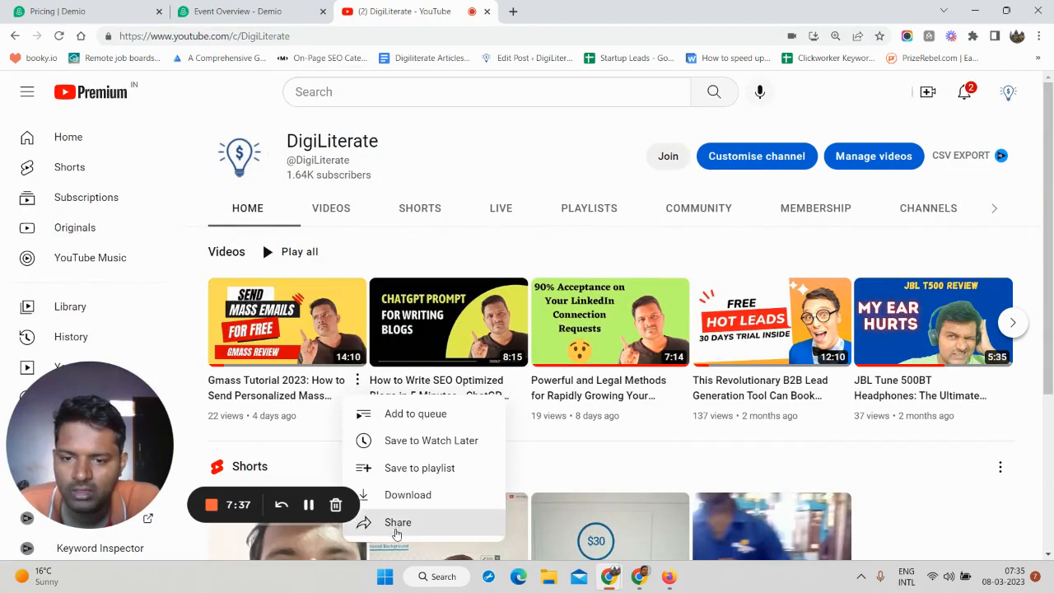
{"action": "left_click", "coordinate": [397, 523]}
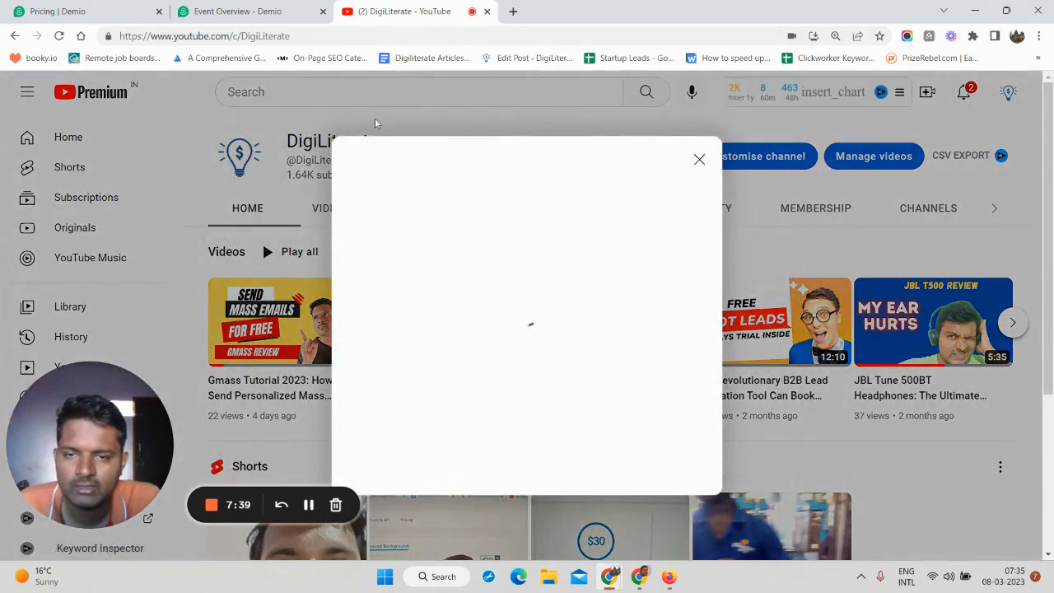
{"action": "left_click", "coordinate": [673, 395]}
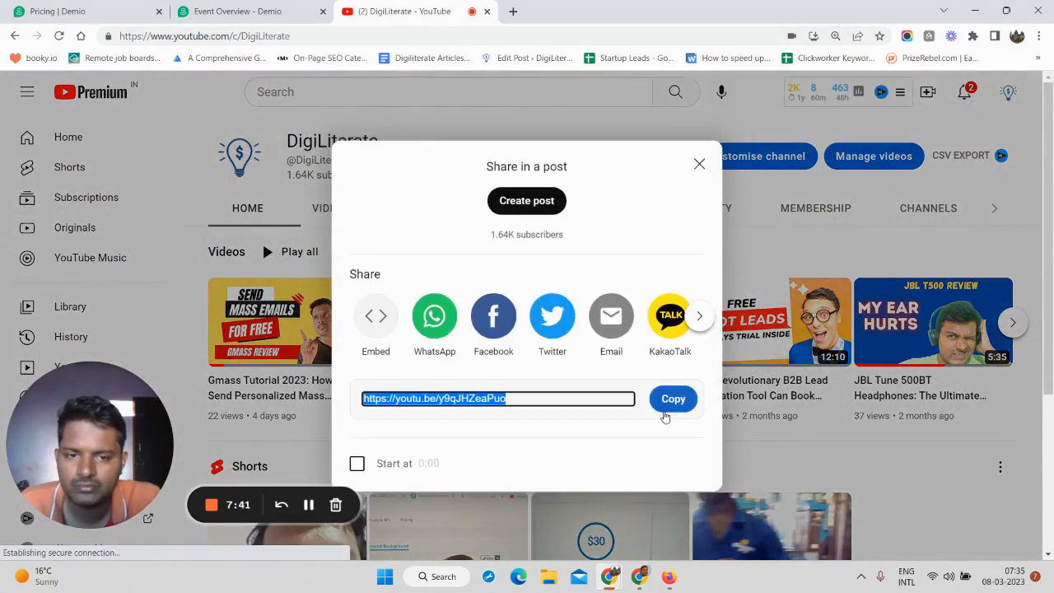
Step: Return to Demio, paste the copied YouTube link as the video URL, save it and check the embedded video
{"action": "left_click", "coordinate": [313, 6]}
{"action": "left_click", "coordinate": [440, 304]}
{"action": "key", "text": "ctrl+v"}
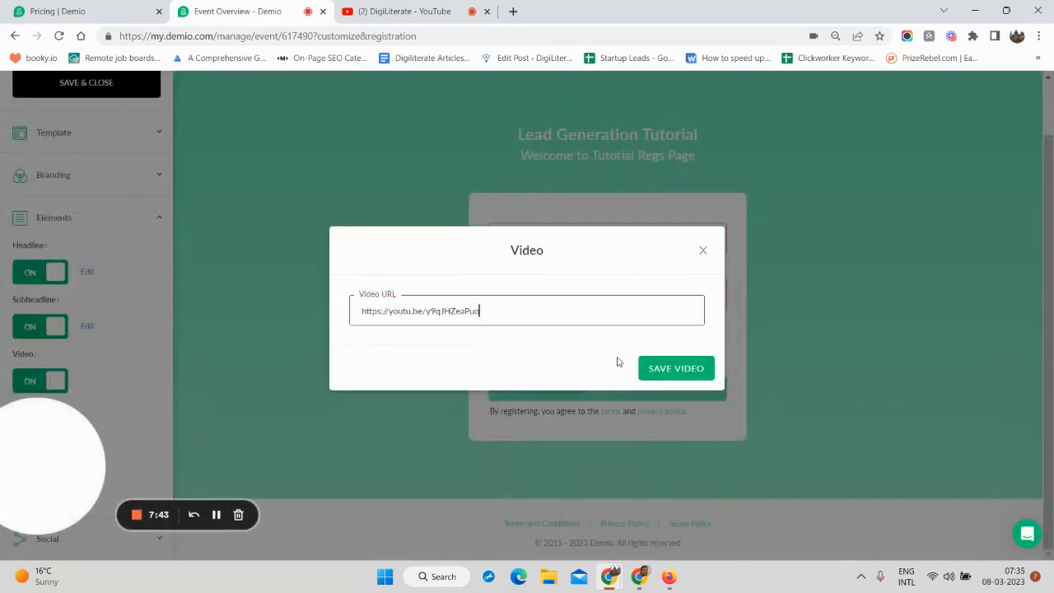
{"action": "left_click", "coordinate": [670, 368]}
{"action": "scroll", "coordinate": [663, 271], "scroll_direction": "down", "scroll_amount": 5}
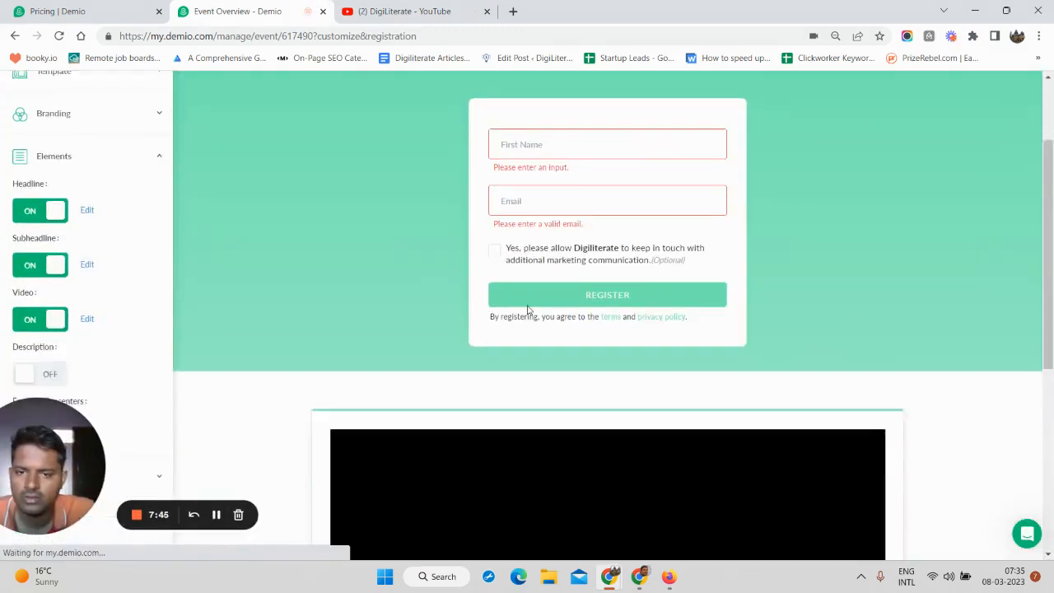
{"action": "scroll", "coordinate": [597, 247], "scroll_direction": "down", "scroll_amount": 1}
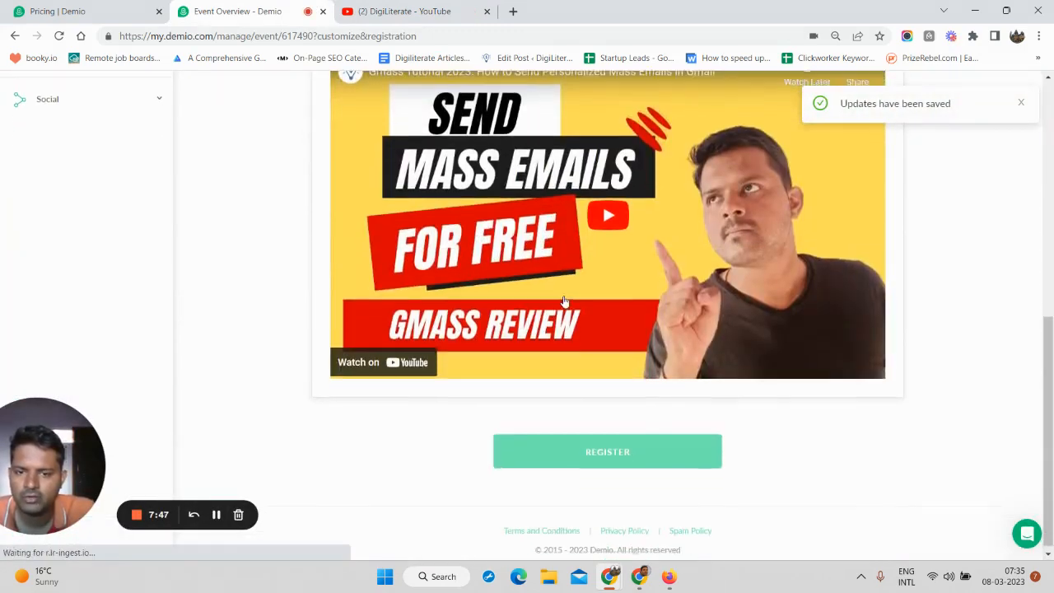
Step: Turn on the registration page's description and save the text "Hello, Thanks for visiting this page."
{"action": "scroll", "coordinate": [576, 425], "scroll_direction": "up", "scroll_amount": 3}
{"action": "left_click", "coordinate": [37, 264]}
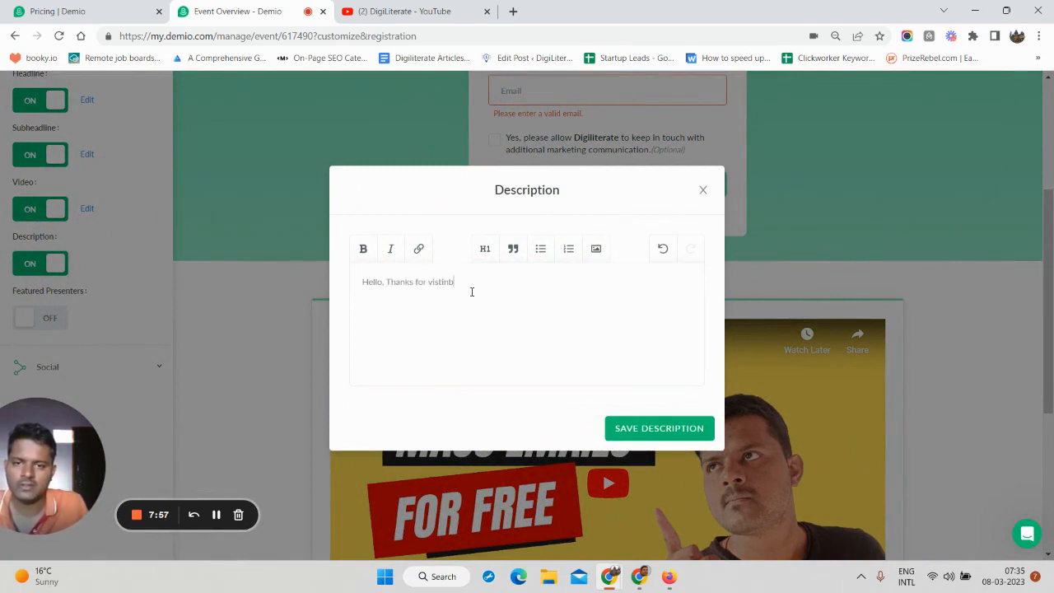
{"action": "key", "text": "BackSpace"}
{"action": "key", "text": "BackSpace"}
{"action": "key", "text": "BackSpace"}
{"action": "key", "text": "BackSpace"}
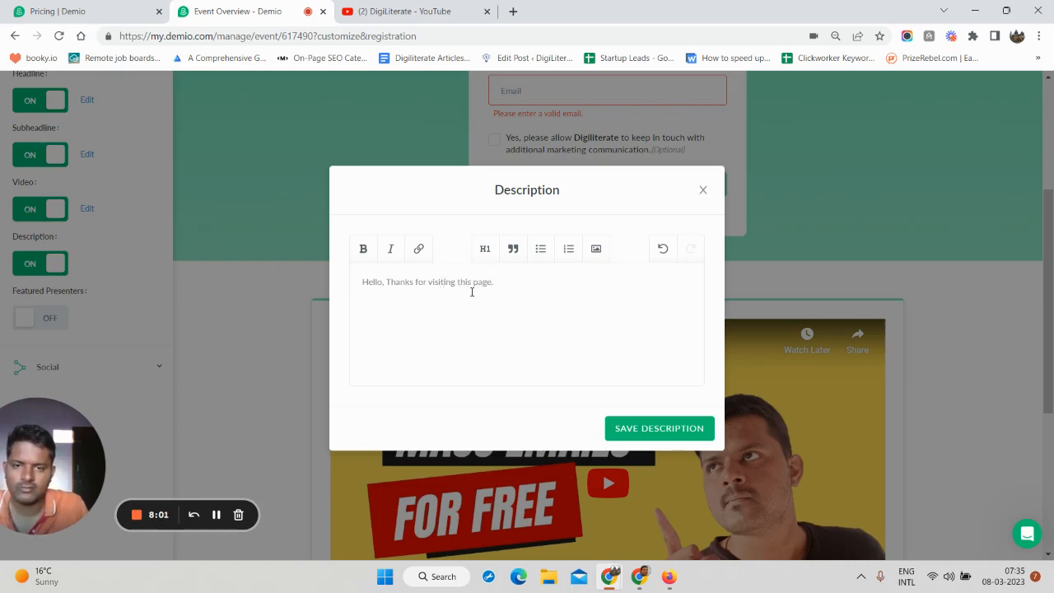
{"action": "left_click", "coordinate": [678, 429]}
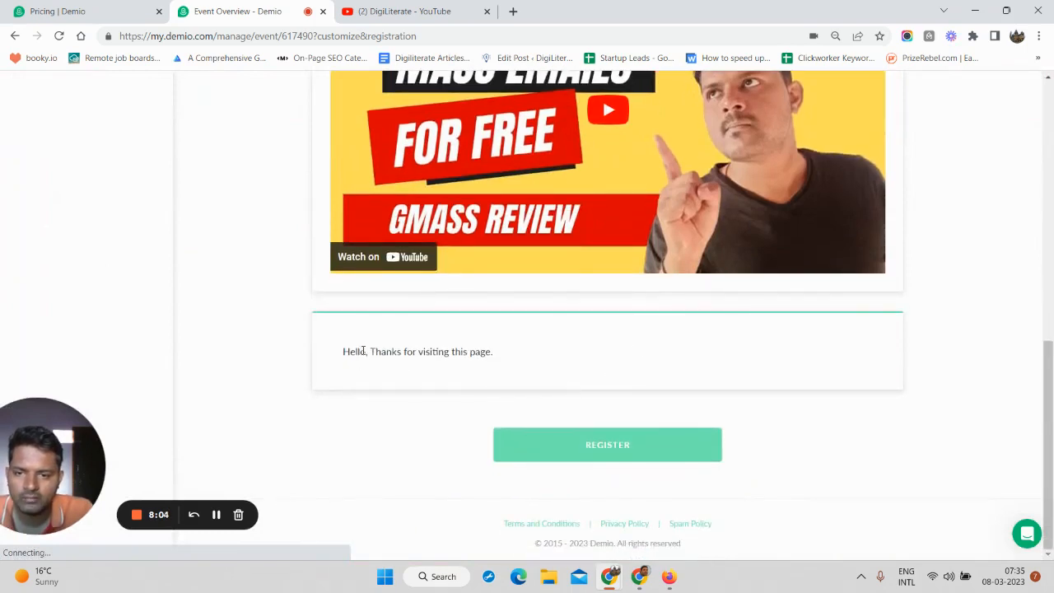
{"action": "left_click_drag", "start_coordinate": [363, 351], "coordinate": [498, 354]}
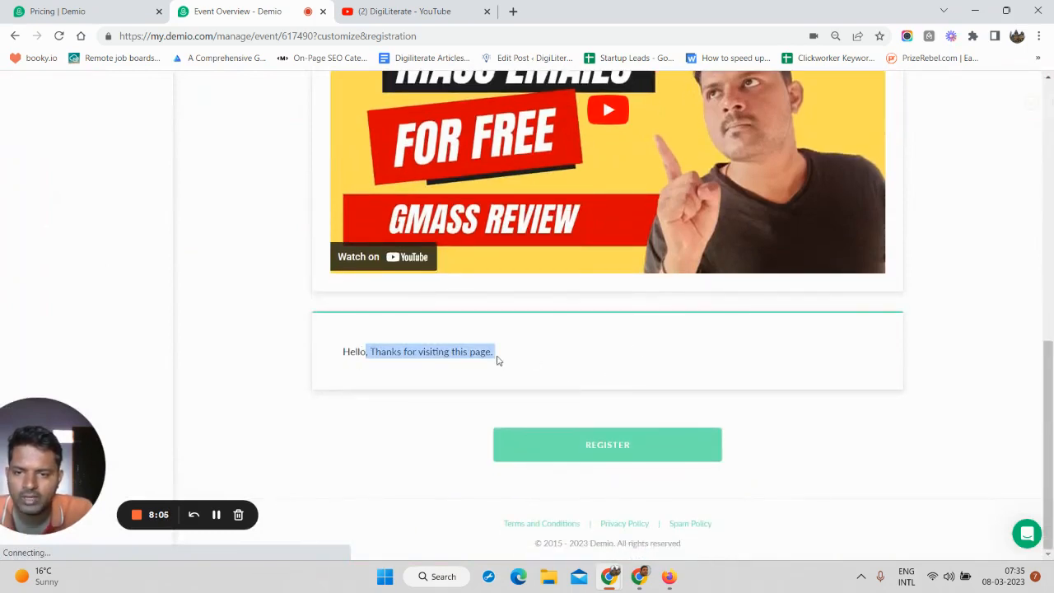
Step: Turn on the registration page's Featured Presenters element and enter the presenter's name, leaving the title empty
{"action": "scroll", "coordinate": [226, 324], "scroll_direction": "up", "scroll_amount": 4}
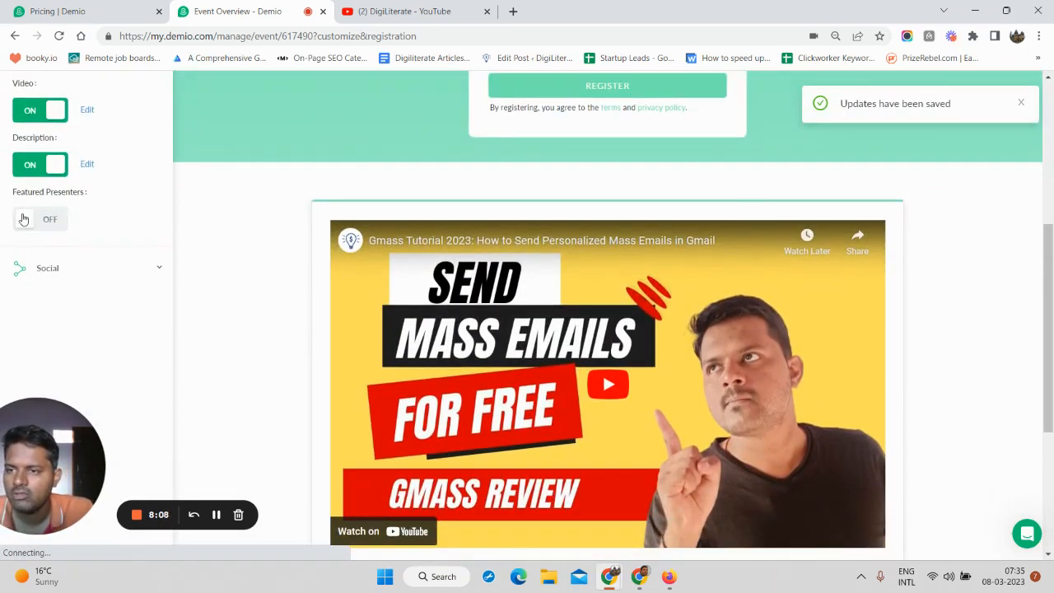
{"action": "left_click", "coordinate": [23, 219]}
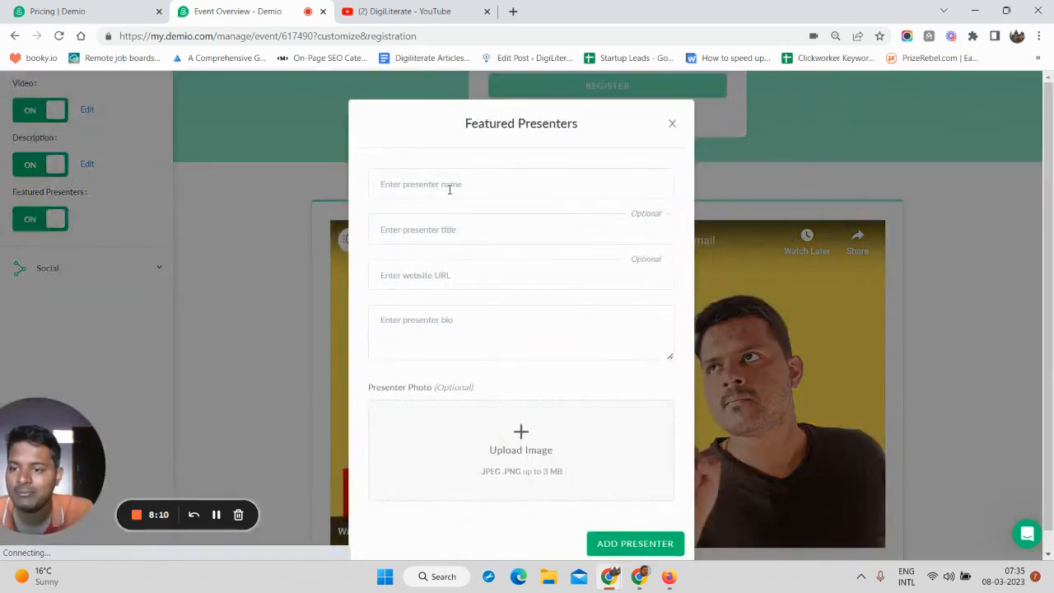
{"action": "left_click", "coordinate": [450, 188]}
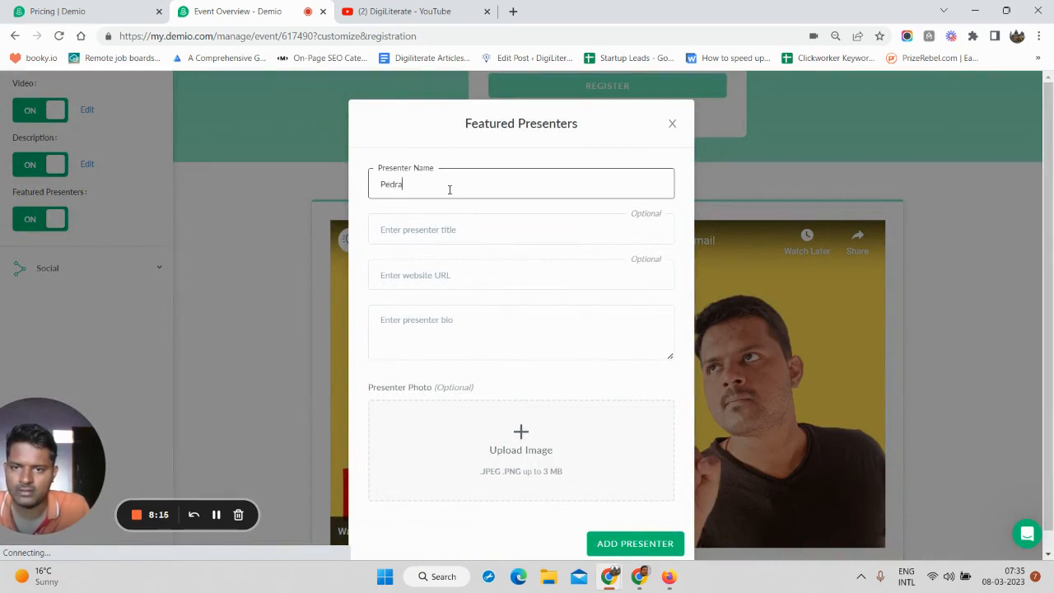
{"action": "left_click", "coordinate": [439, 231]}
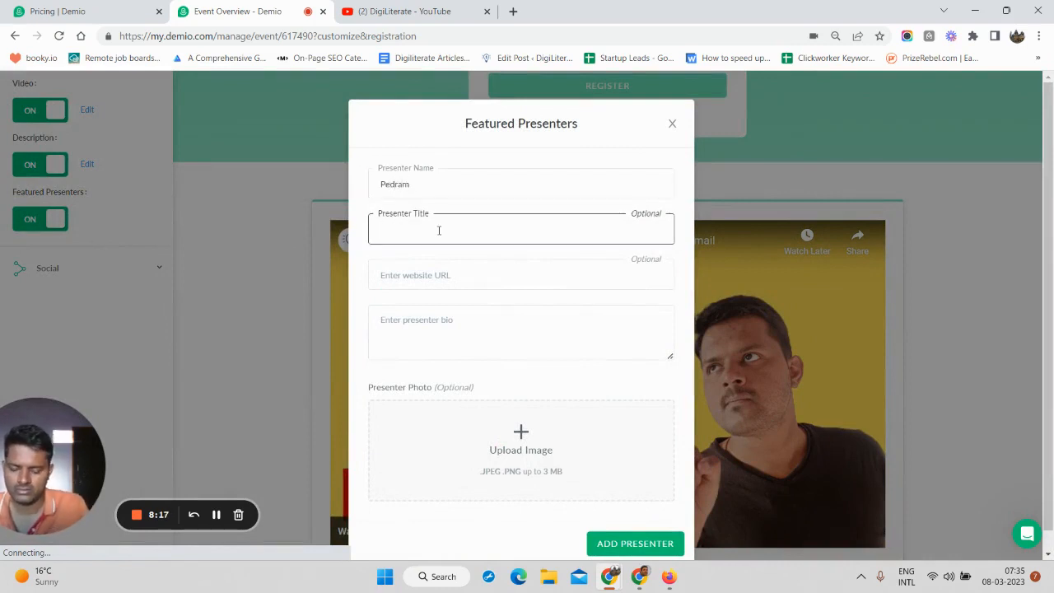
{"action": "type", "text": "Vaibhav"}
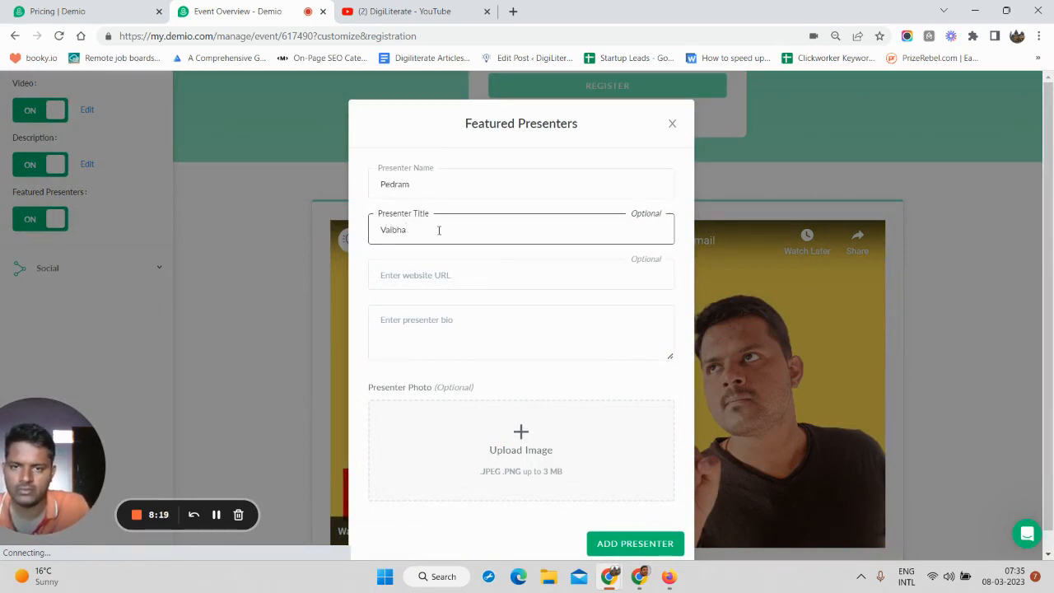
{"action": "key", "text": "BackSpace"}
{"action": "key", "text": "BackSpace"}
{"action": "left_click", "coordinate": [445, 185]}
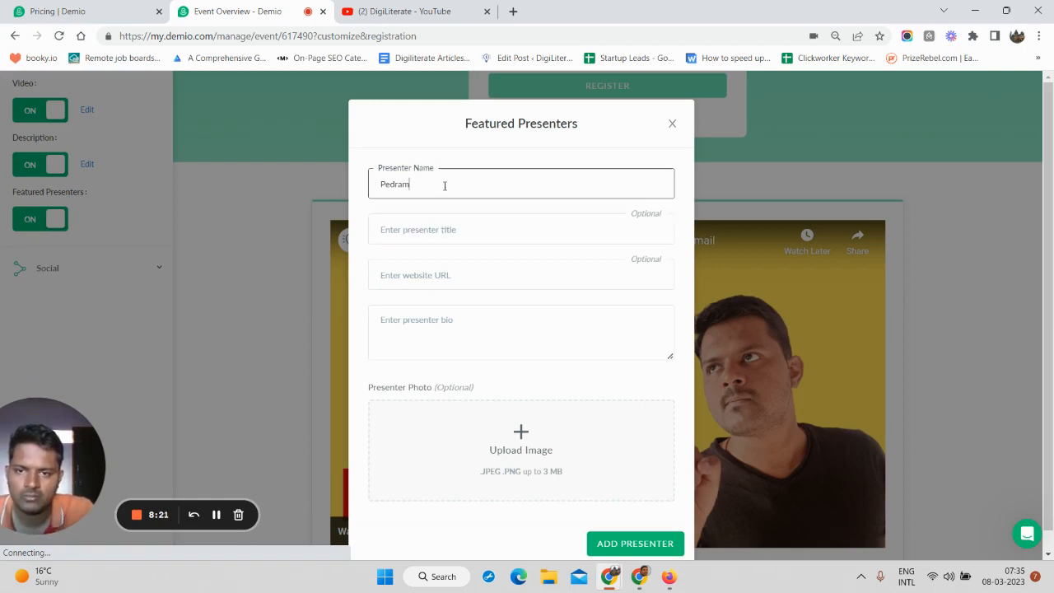
Step: Set the presenter bio to "He is a Marketing professional", save the presenter and check the entry on the registration page
{"action": "scroll", "coordinate": [448, 297], "scroll_direction": "down", "scroll_amount": 1}
{"action": "left_click", "coordinate": [441, 313]}
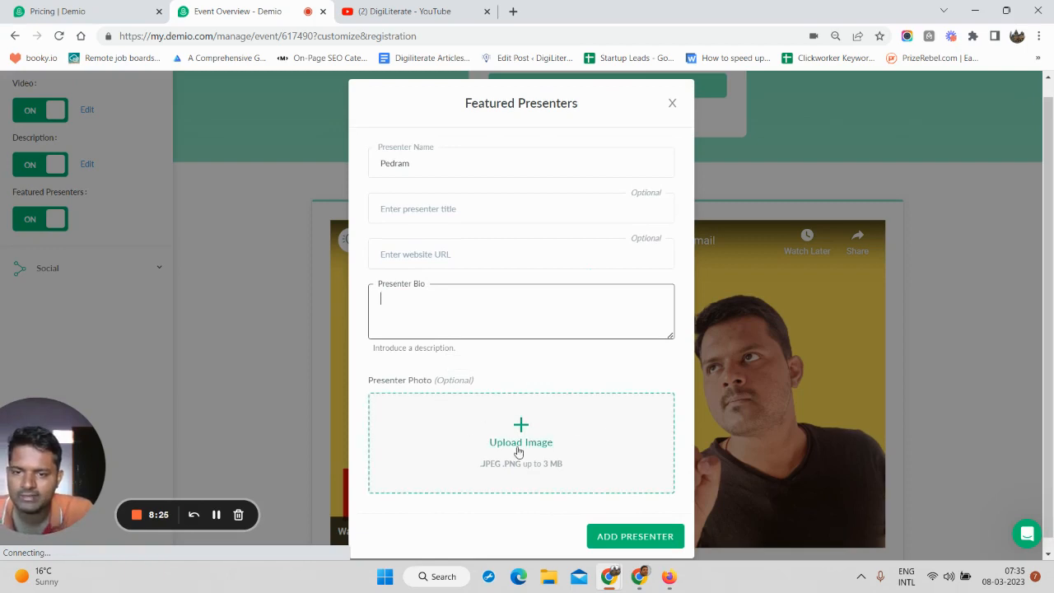
{"action": "left_click", "coordinate": [618, 546]}
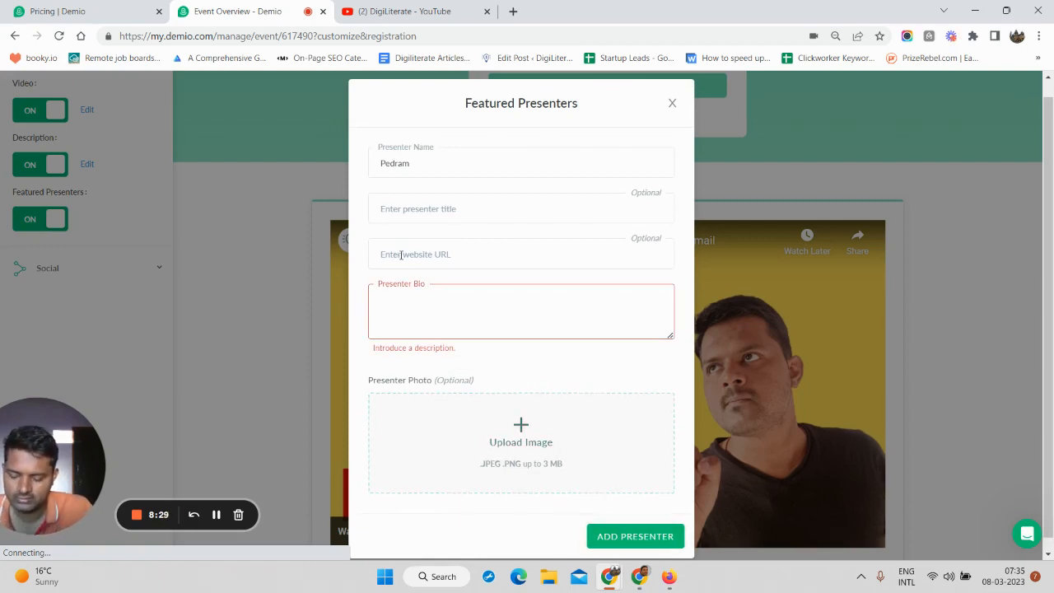
{"action": "type", "text": "He is a"}
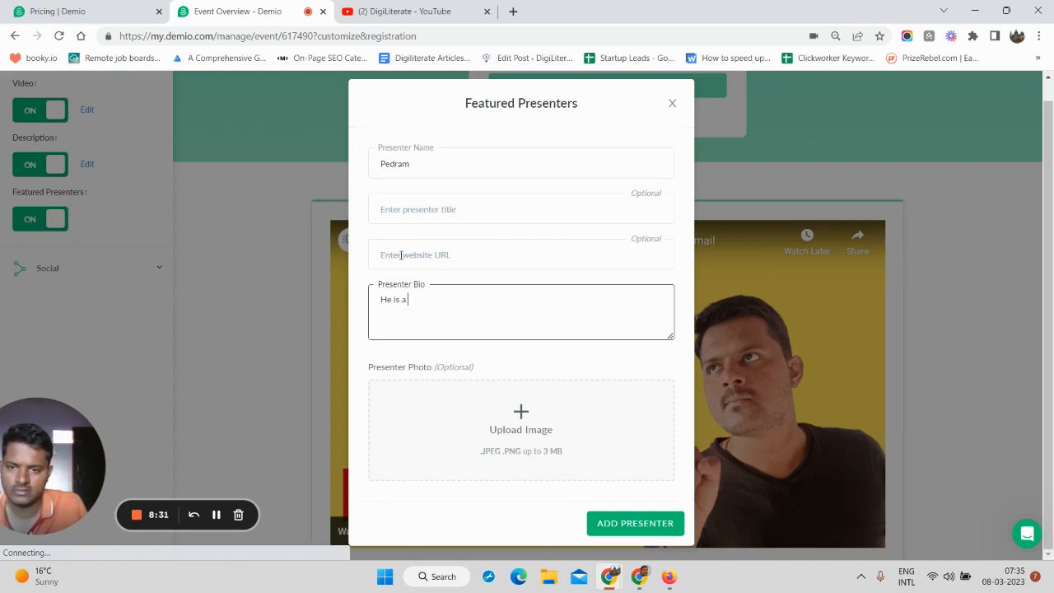
{"action": "type", "text": " Marketing"}
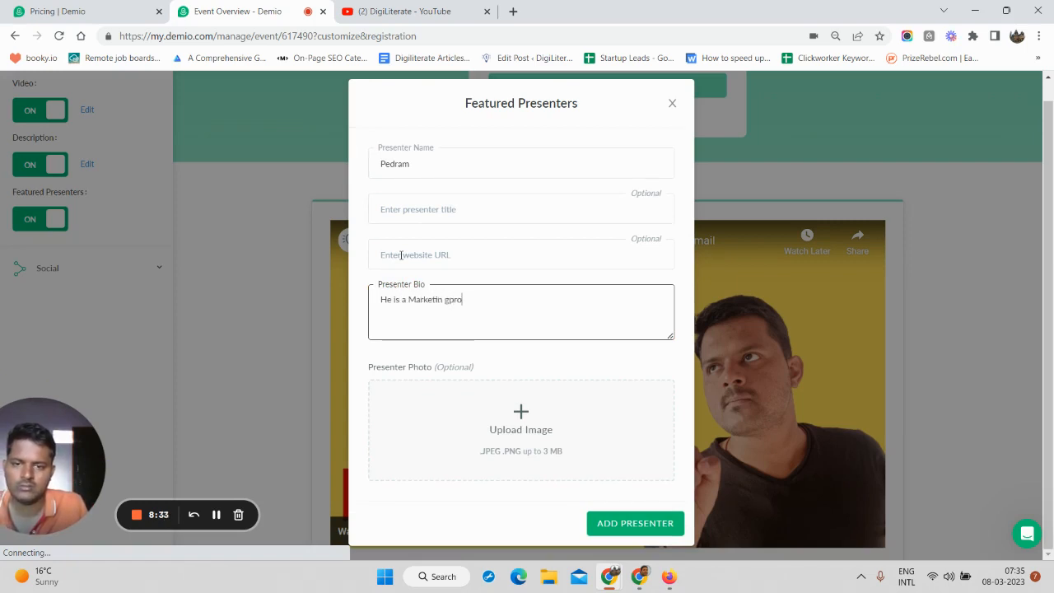
{"action": "type", "text": " profes"}
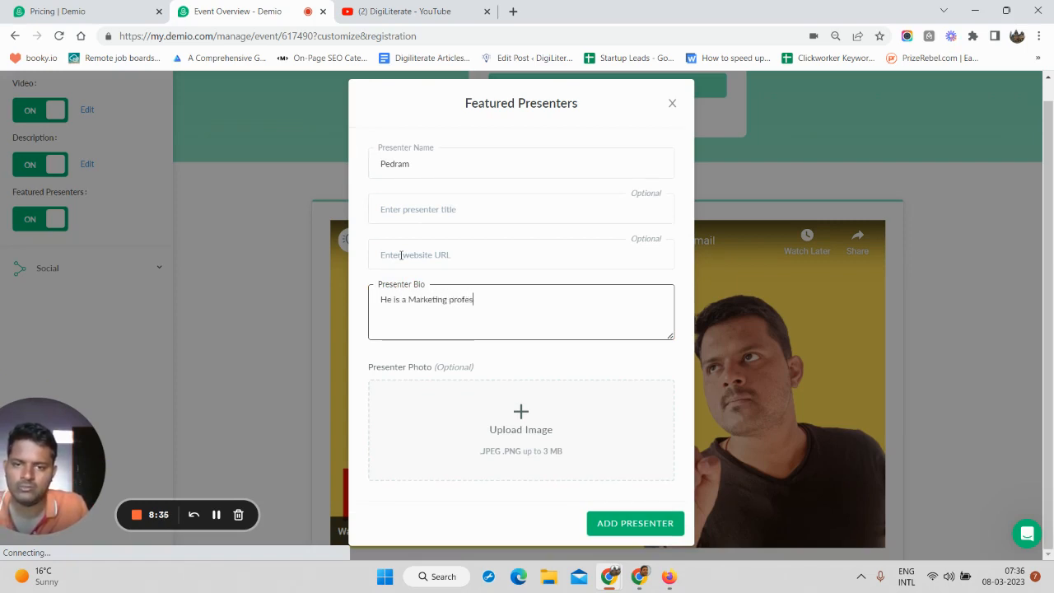
{"action": "type", "text": "sional"}
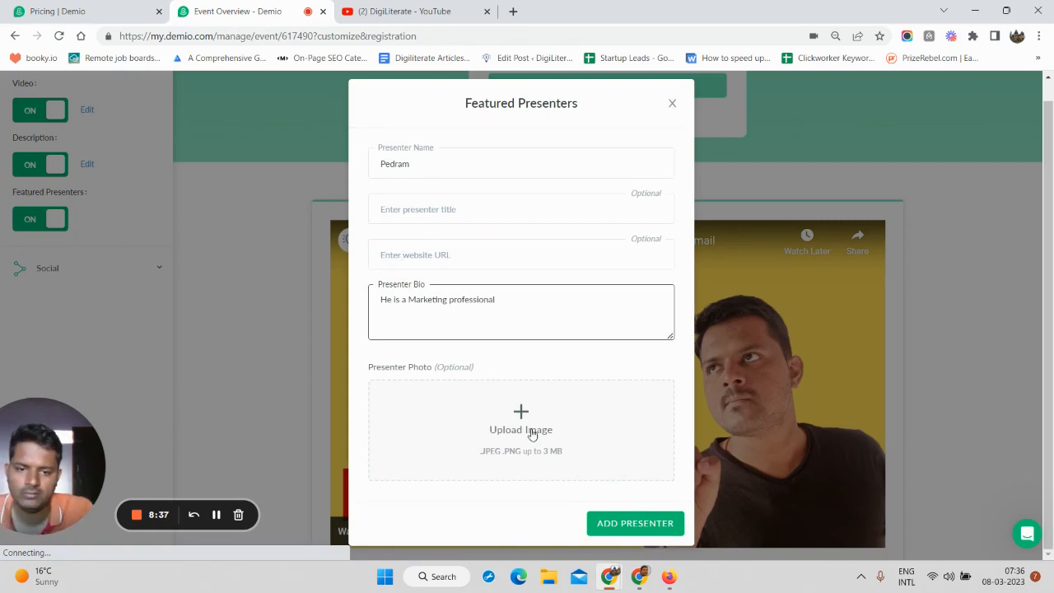
{"action": "left_click", "coordinate": [601, 515]}
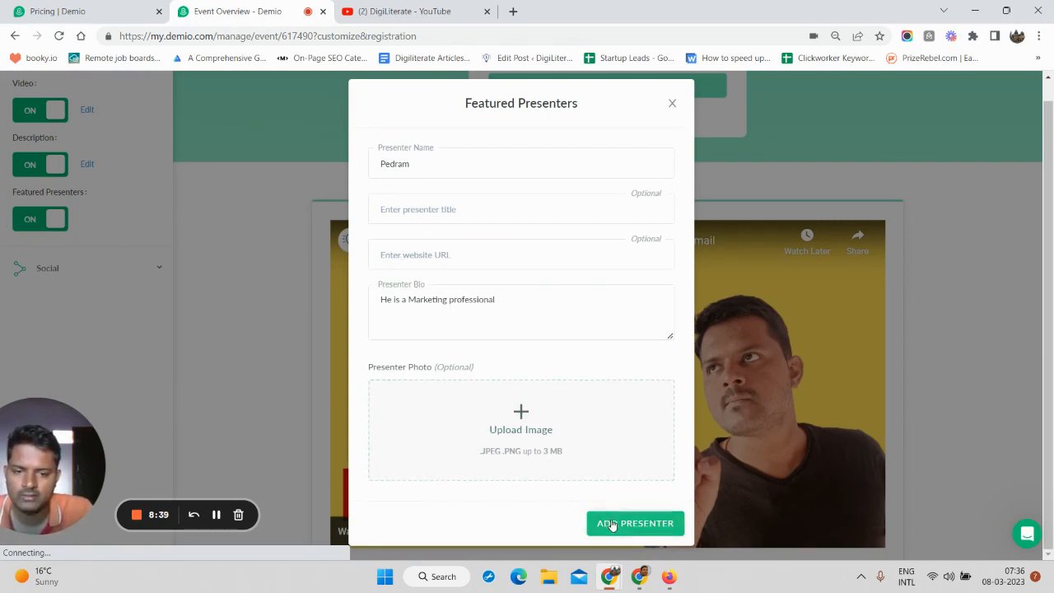
{"action": "left_click", "coordinate": [678, 283]}
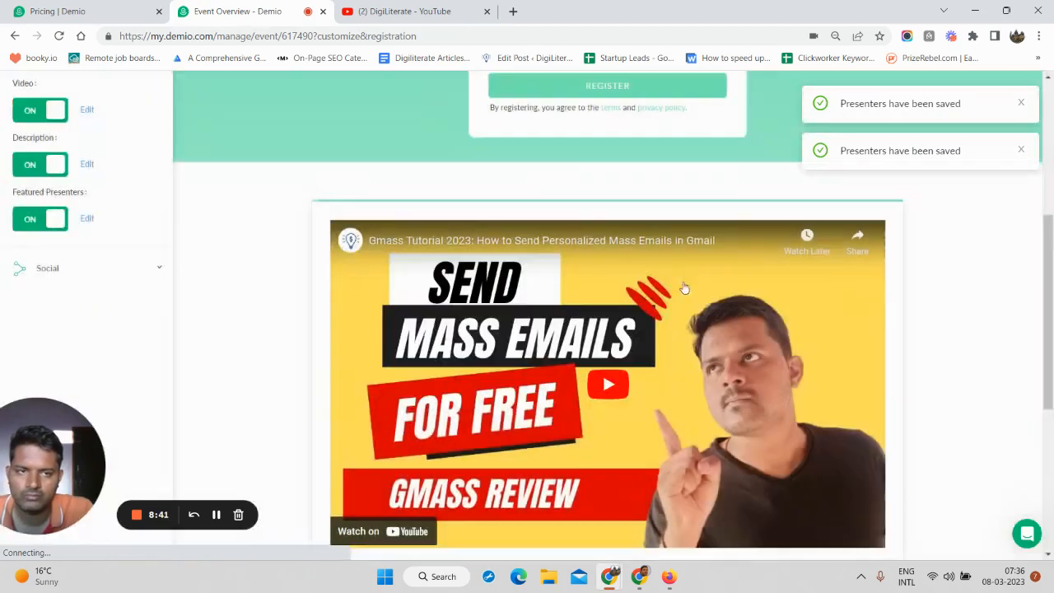
{"action": "scroll", "coordinate": [459, 387], "scroll_direction": "down", "scroll_amount": 5}
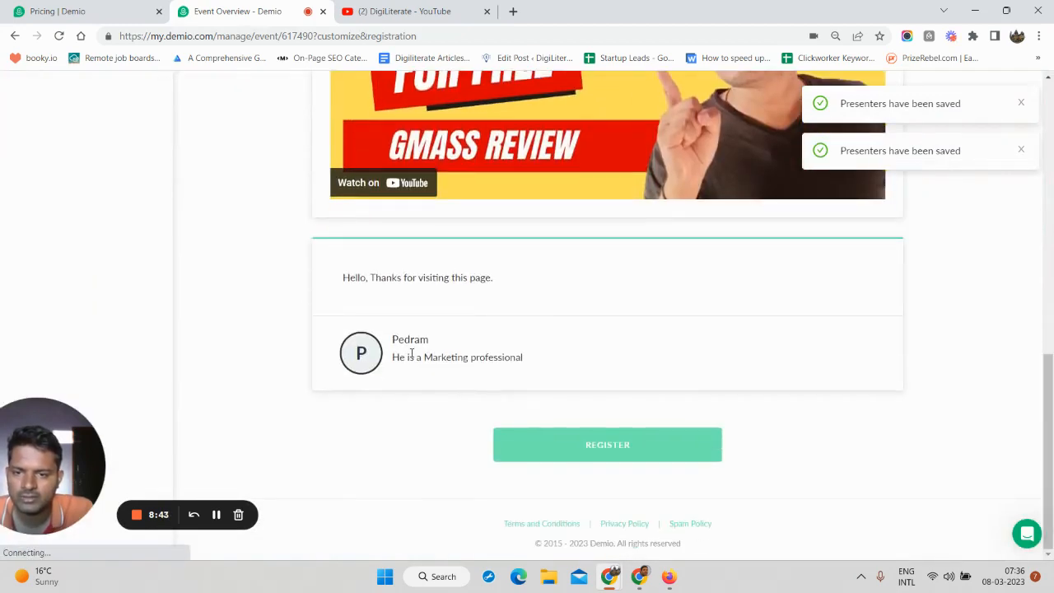
{"action": "scroll", "coordinate": [332, 343], "scroll_direction": "up", "scroll_amount": 1}
{"action": "scroll", "coordinate": [214, 313], "scroll_direction": "up", "scroll_amount": 5}
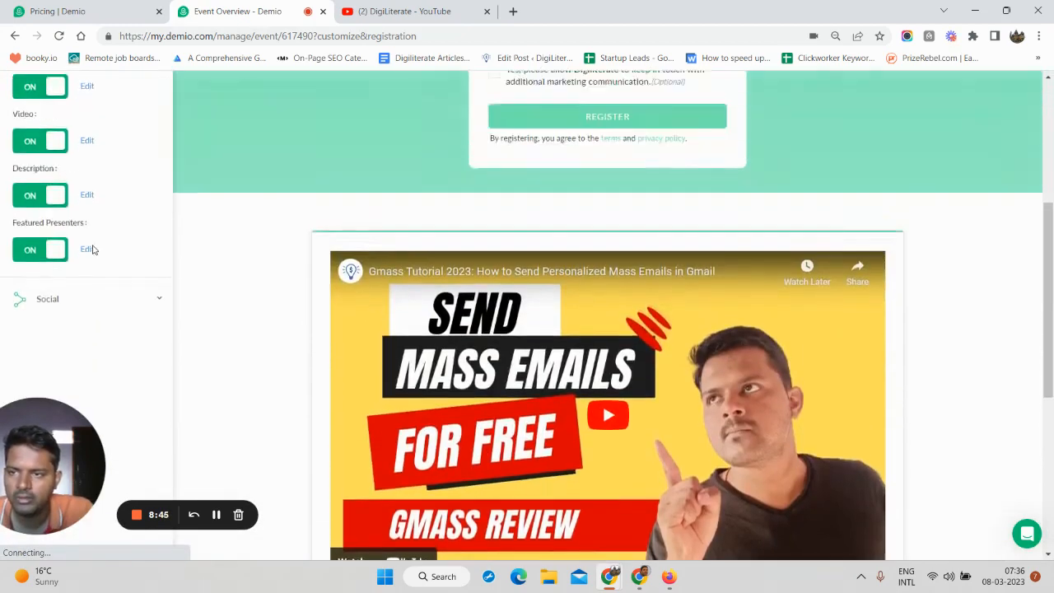
Step: Review the registration page's Open Graph settings, including the social image, title and description, and close them without saving
{"action": "scroll", "coordinate": [146, 266], "scroll_direction": "down", "scroll_amount": 1}
{"action": "scroll", "coordinate": [142, 257], "scroll_direction": "up", "scroll_amount": 3}
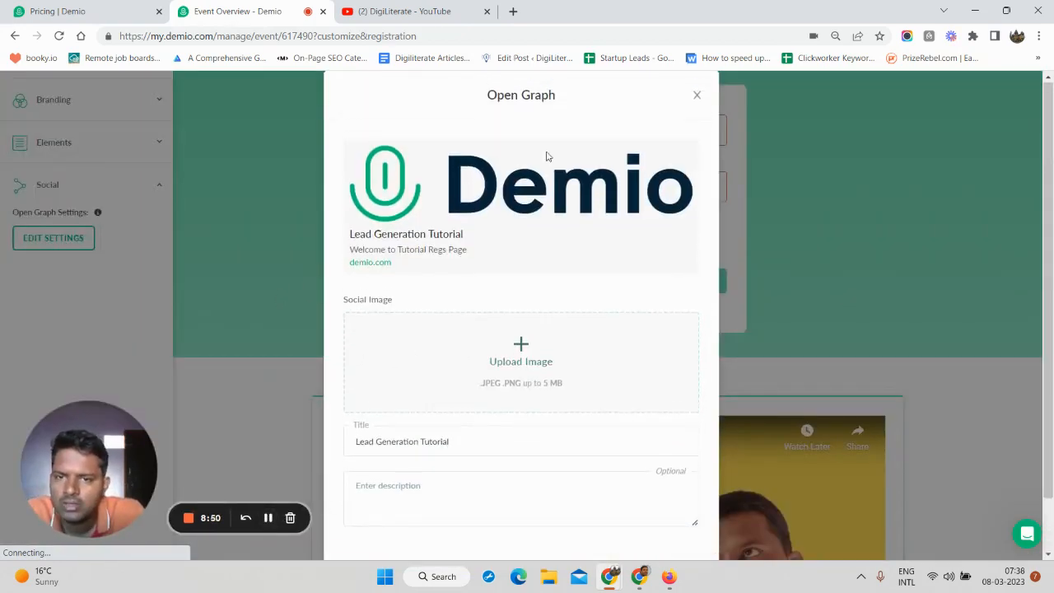
{"action": "left_click", "coordinate": [696, 97]}
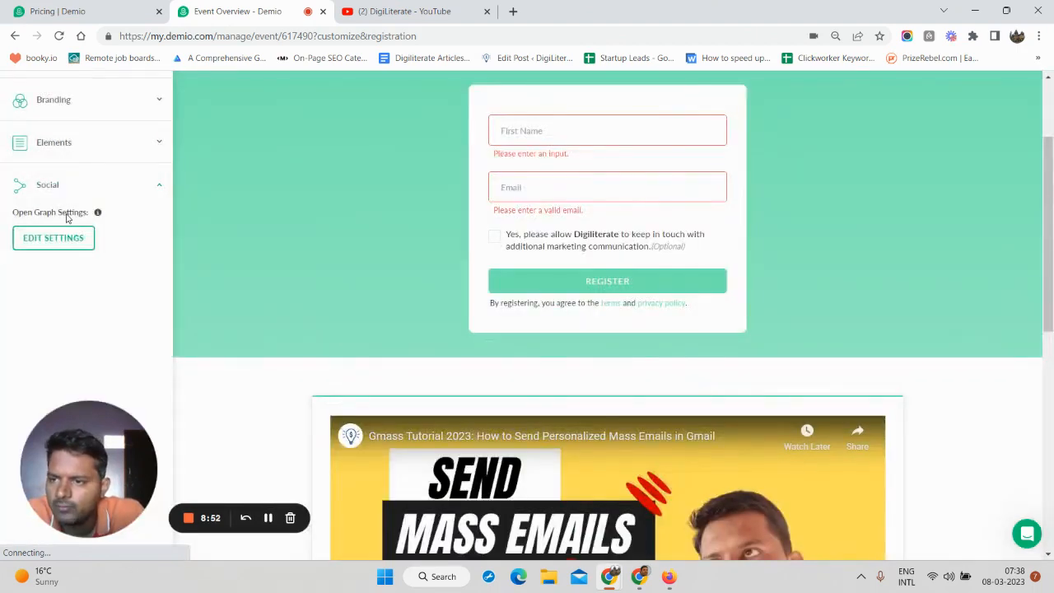
{"action": "scroll", "coordinate": [88, 229], "scroll_direction": "up", "scroll_amount": 2}
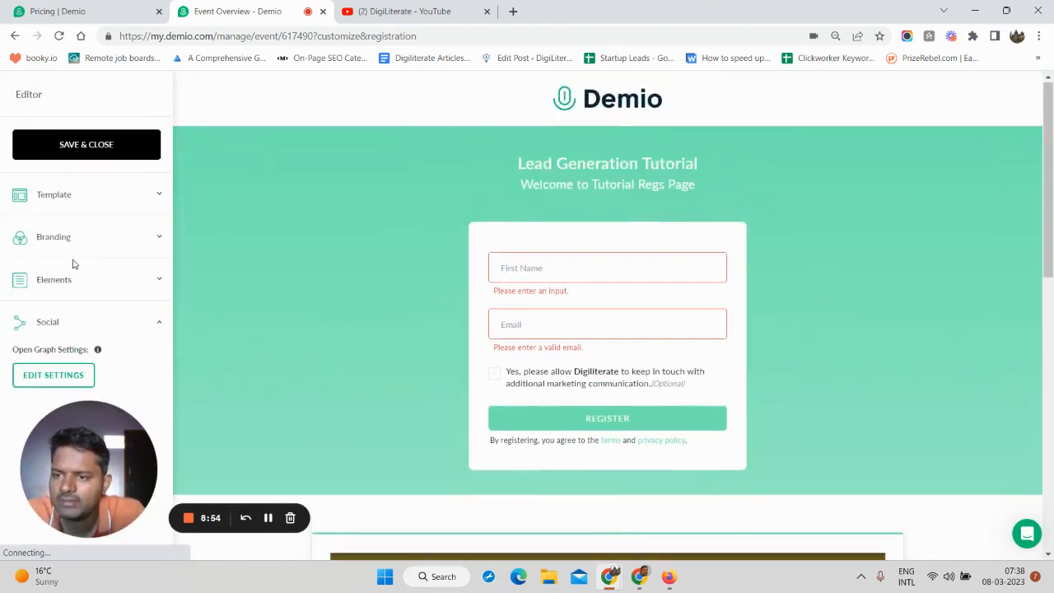
{"action": "scroll", "coordinate": [72, 265], "scroll_direction": "down", "scroll_amount": 2}
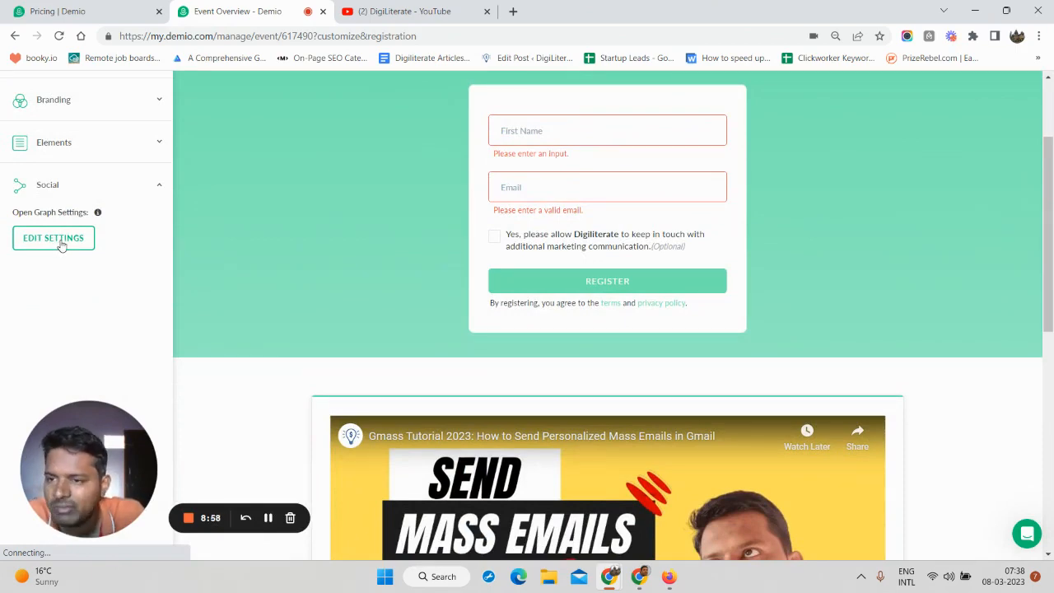
{"action": "left_click", "coordinate": [53, 238]}
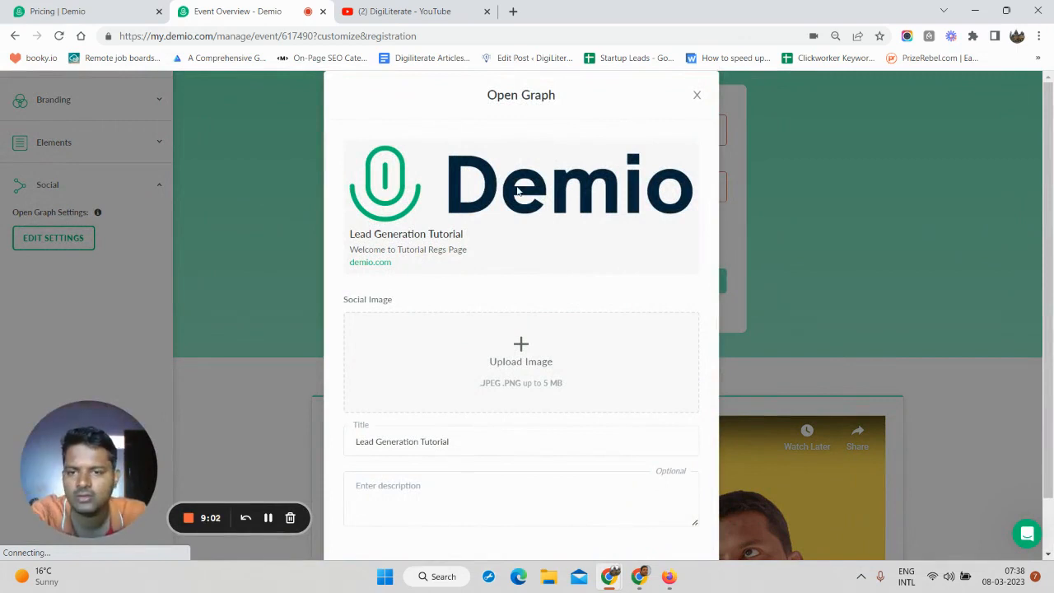
{"action": "scroll", "coordinate": [507, 252], "scroll_direction": "down", "scroll_amount": 1}
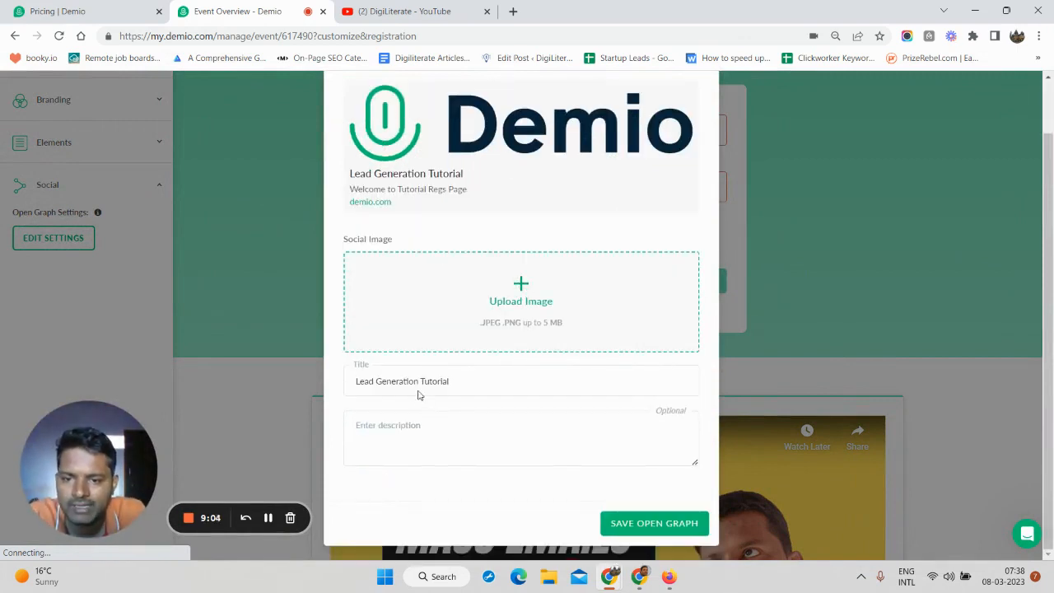
{"action": "left_click", "coordinate": [420, 425]}
{"action": "scroll", "coordinate": [694, 353], "scroll_direction": "up", "scroll_amount": 1}
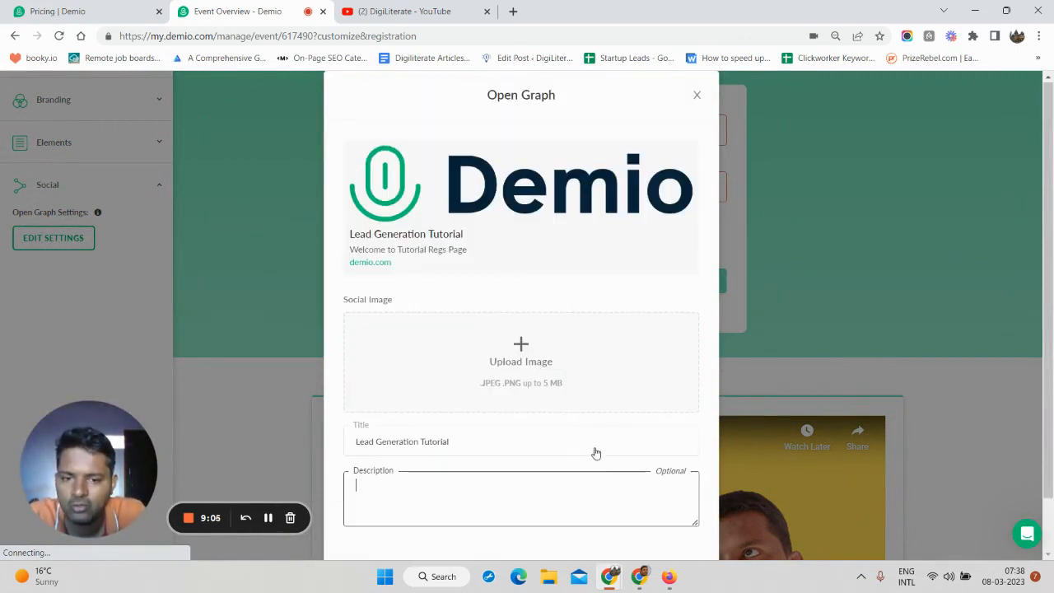
{"action": "left_click", "coordinate": [697, 98]}
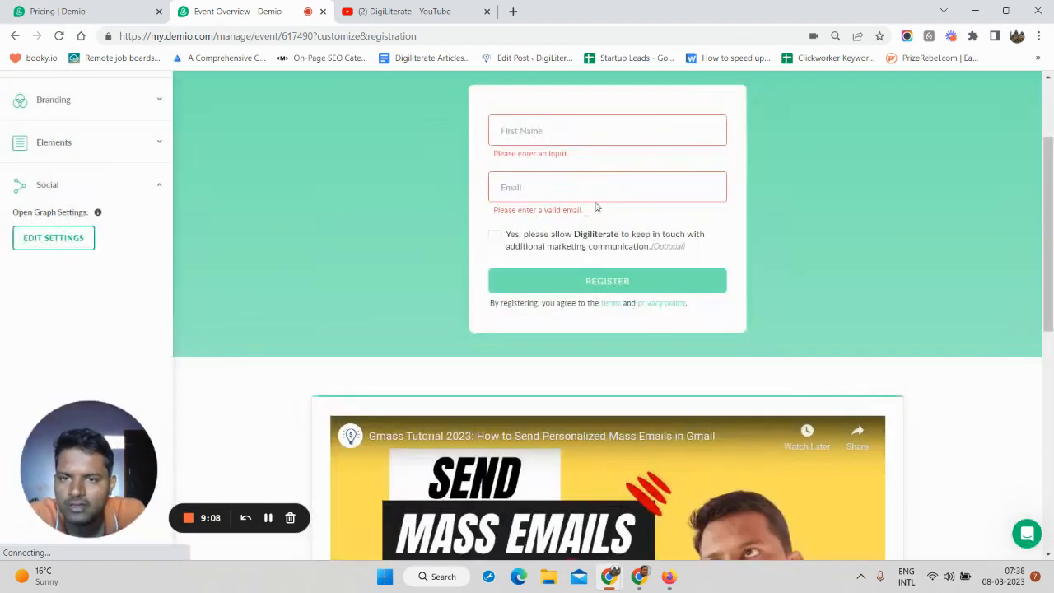
Step: Save the registration page customization and close its editor
{"action": "scroll", "coordinate": [435, 232], "scroll_direction": "up", "scroll_amount": 2}
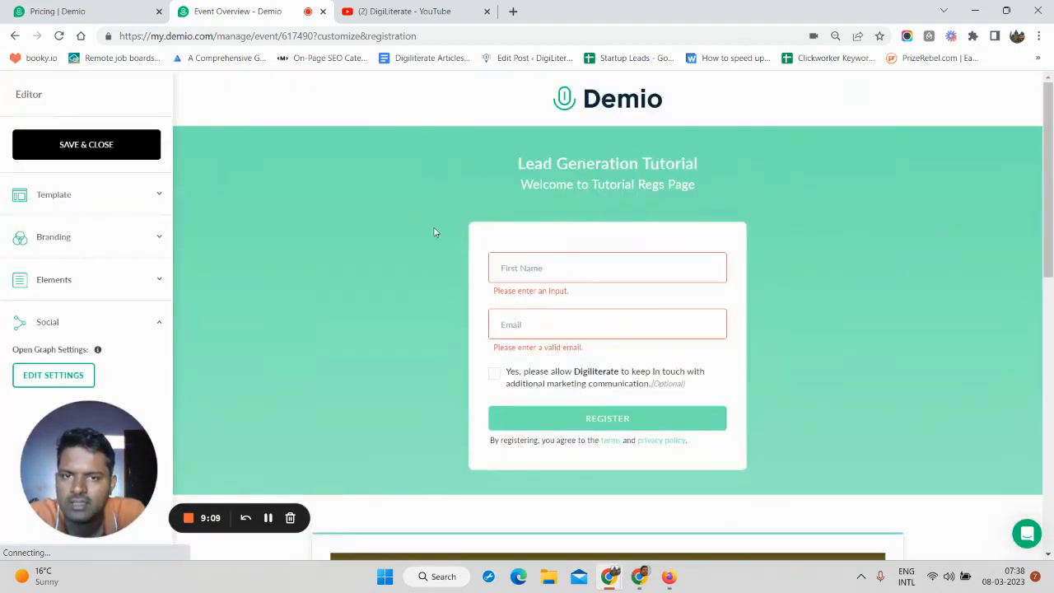
{"action": "left_click", "coordinate": [93, 157]}
{"action": "scroll", "coordinate": [292, 272], "scroll_direction": "up", "scroll_amount": 1}
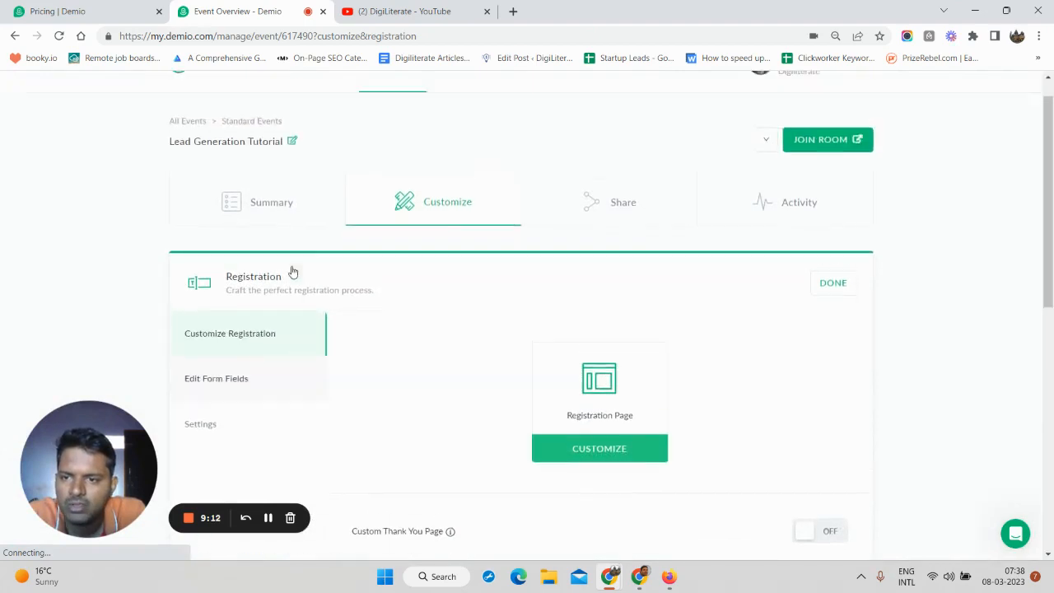
Step: Examine the registration form's fields and the options for adding another field, without adding one
{"action": "scroll", "coordinate": [288, 272], "scroll_direction": "down", "scroll_amount": 1}
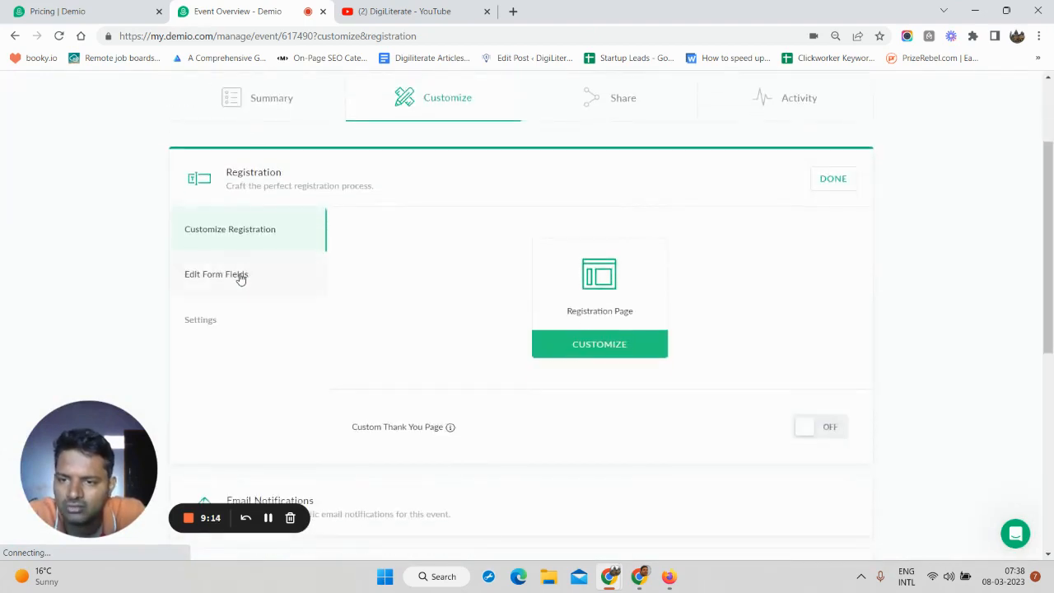
{"action": "left_click", "coordinate": [241, 279]}
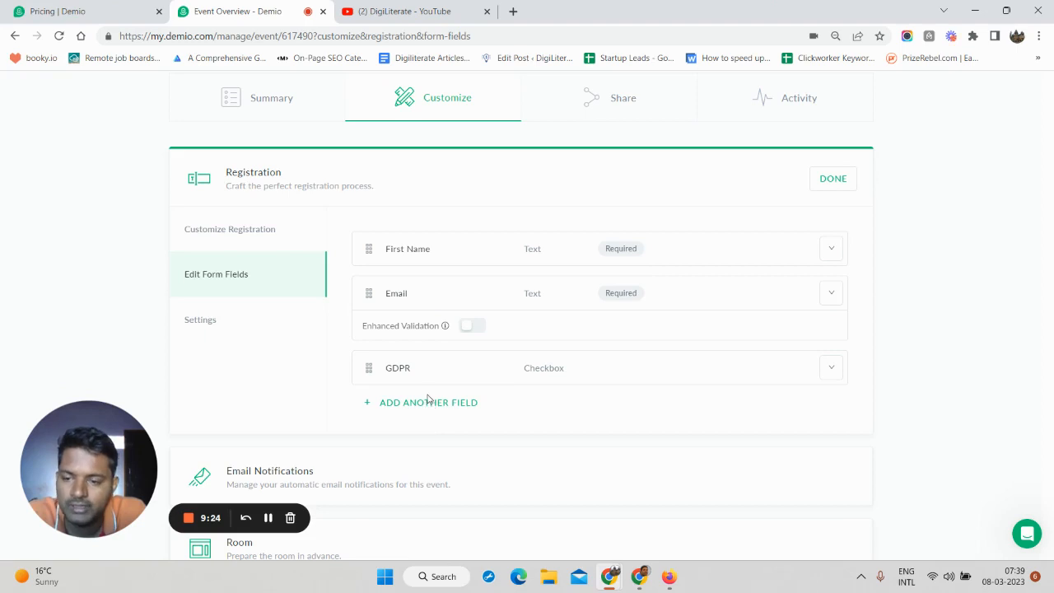
{"action": "scroll", "coordinate": [428, 399], "scroll_direction": "up", "scroll_amount": 2}
{"action": "scroll", "coordinate": [436, 376], "scroll_direction": "down", "scroll_amount": 3}
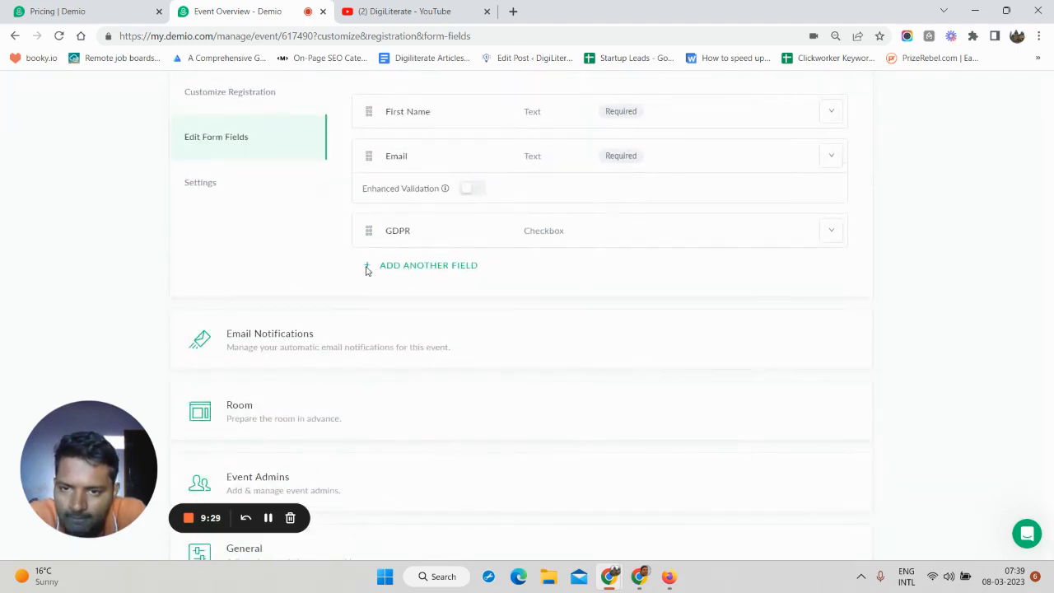
{"action": "left_click", "coordinate": [428, 266]}
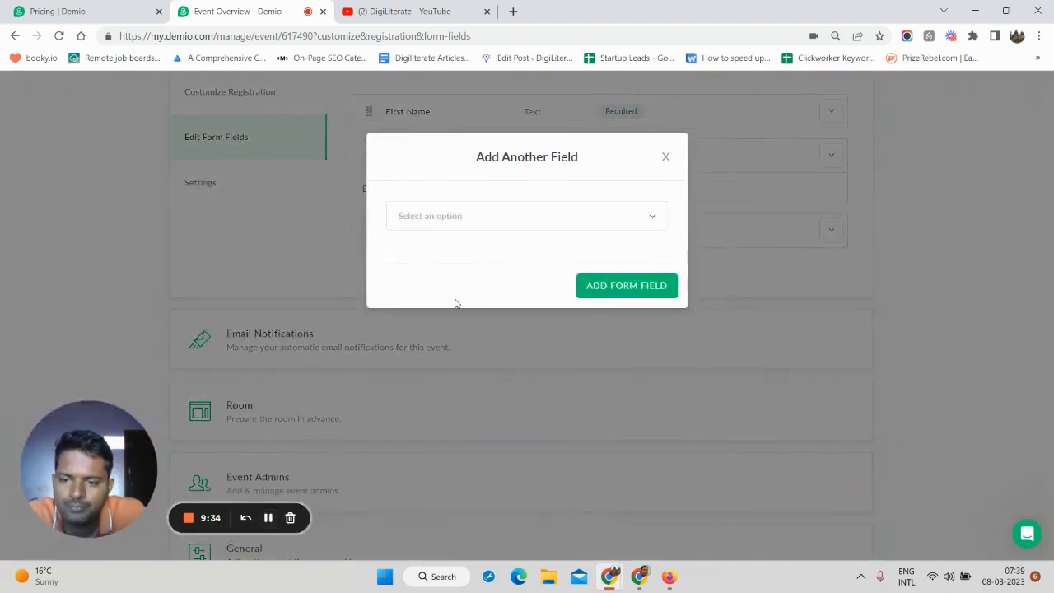
{"action": "left_click", "coordinate": [466, 217]}
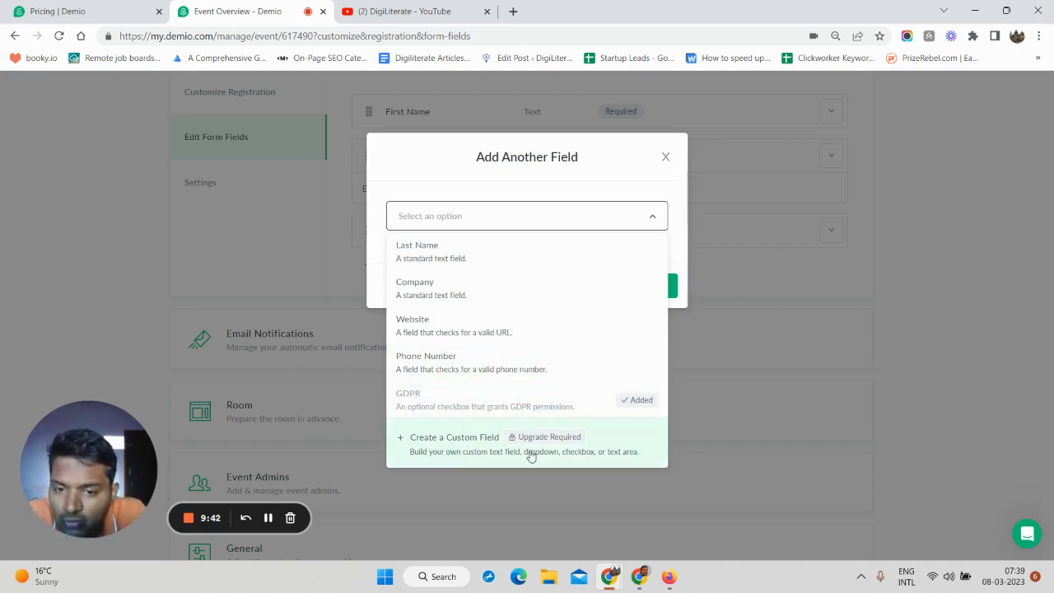
{"action": "left_click", "coordinate": [666, 157]}
{"action": "scroll", "coordinate": [483, 231], "scroll_direction": "up", "scroll_amount": 2}
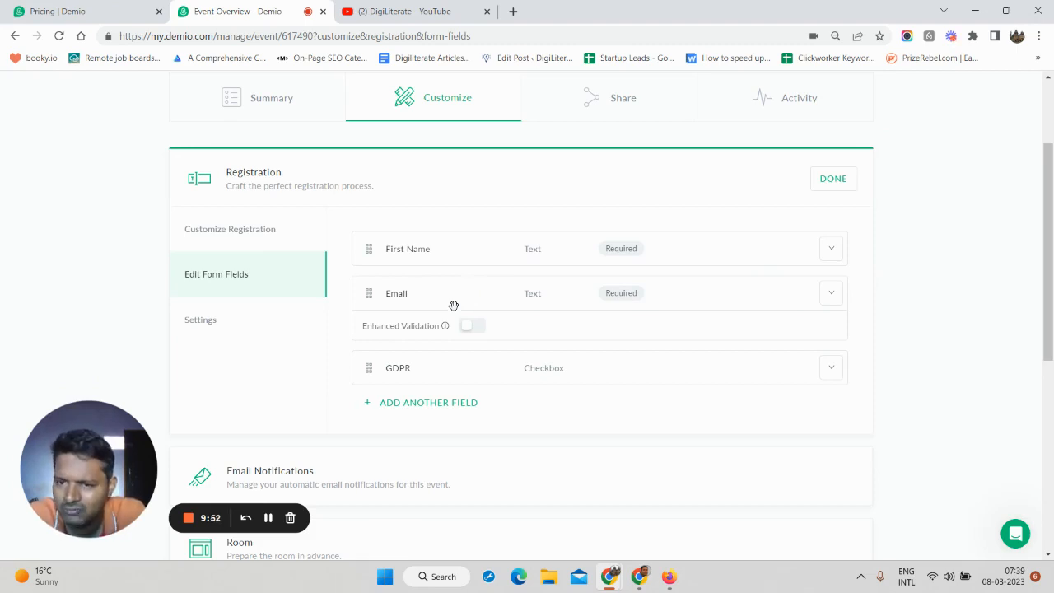
Step: Turn on Enhanced Validation for the registration form's Email field
{"action": "scroll", "coordinate": [449, 302], "scroll_direction": "down", "scroll_amount": 1}
{"action": "scroll", "coordinate": [482, 311], "scroll_direction": "up", "scroll_amount": 1}
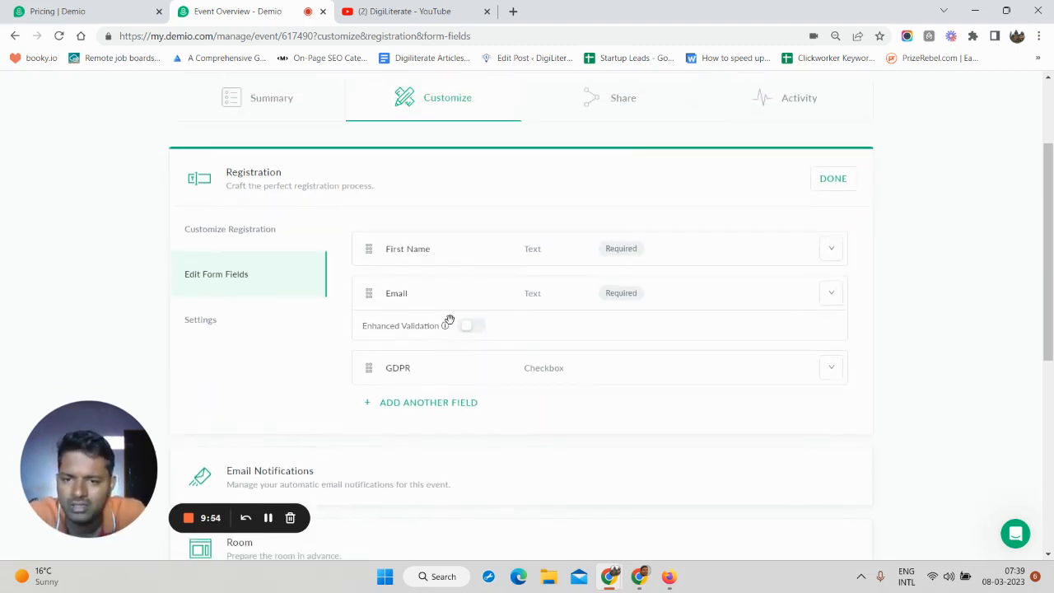
{"action": "left_click", "coordinate": [467, 330]}
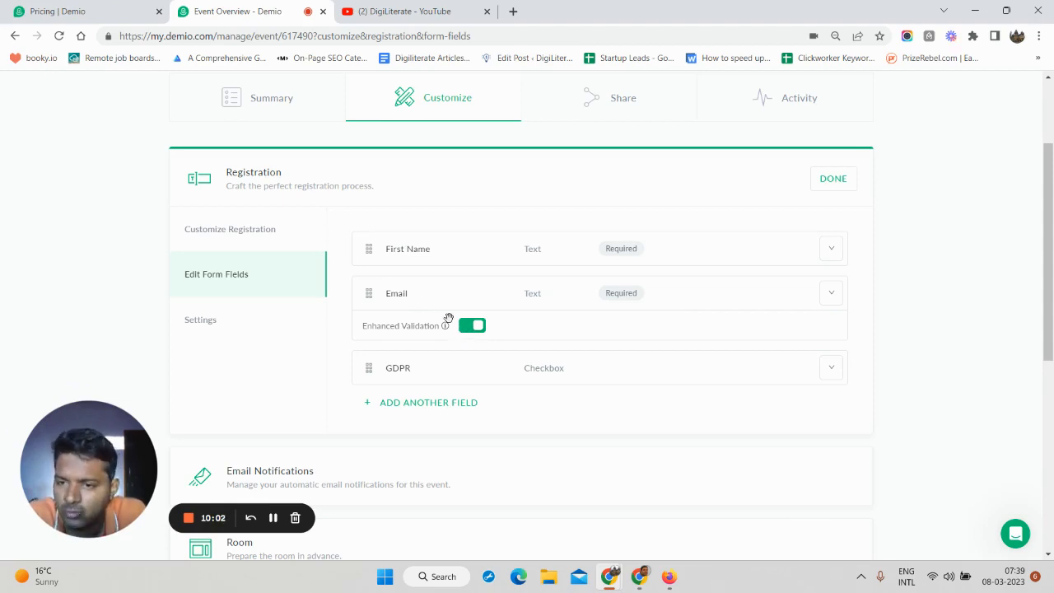
Step: Review the registration settings for visible upcoming sessions and try the session registration limit on and off
{"action": "left_click", "coordinate": [241, 321]}
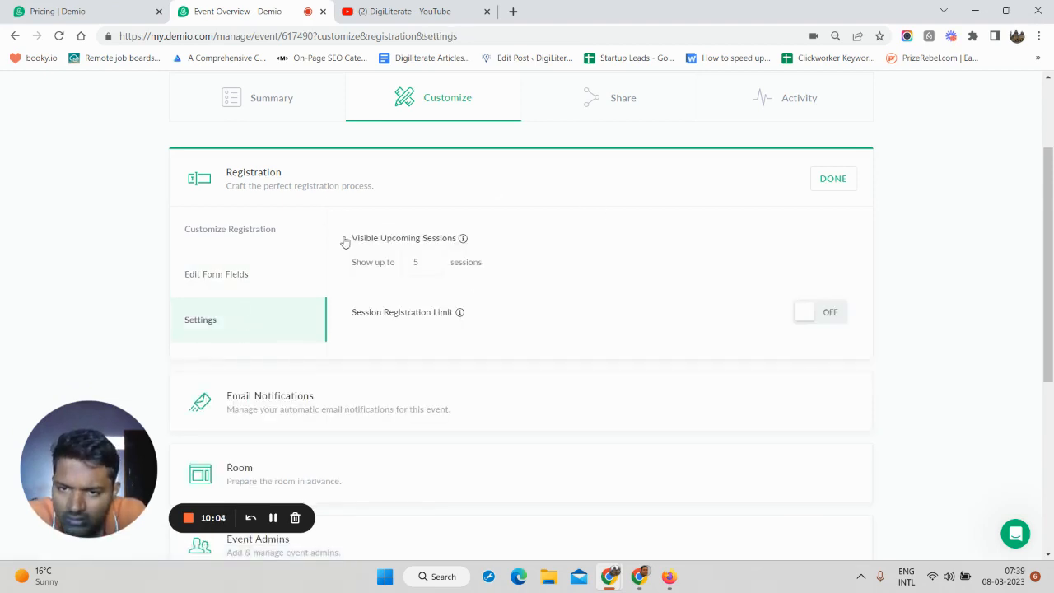
{"action": "scroll", "coordinate": [454, 299], "scroll_direction": "up", "scroll_amount": 1}
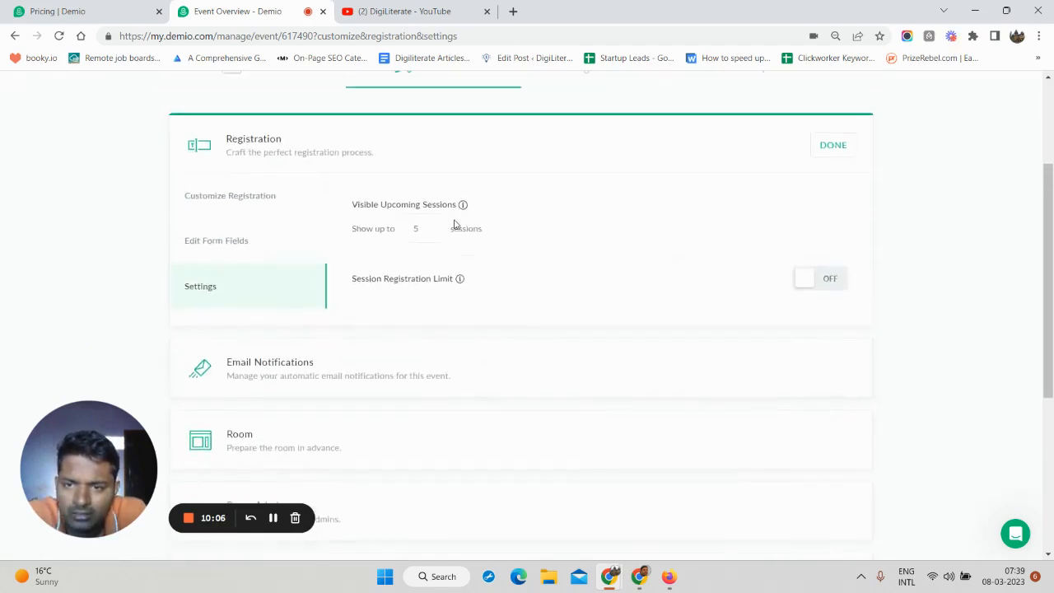
{"action": "mouse_move", "coordinate": [460, 238]}
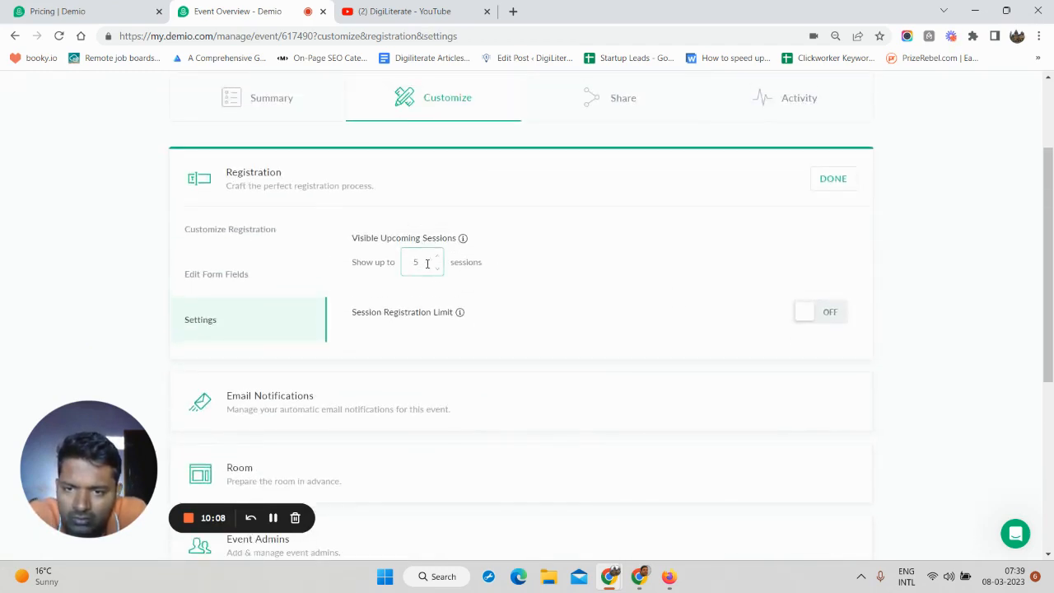
{"action": "mouse_move", "coordinate": [465, 239]}
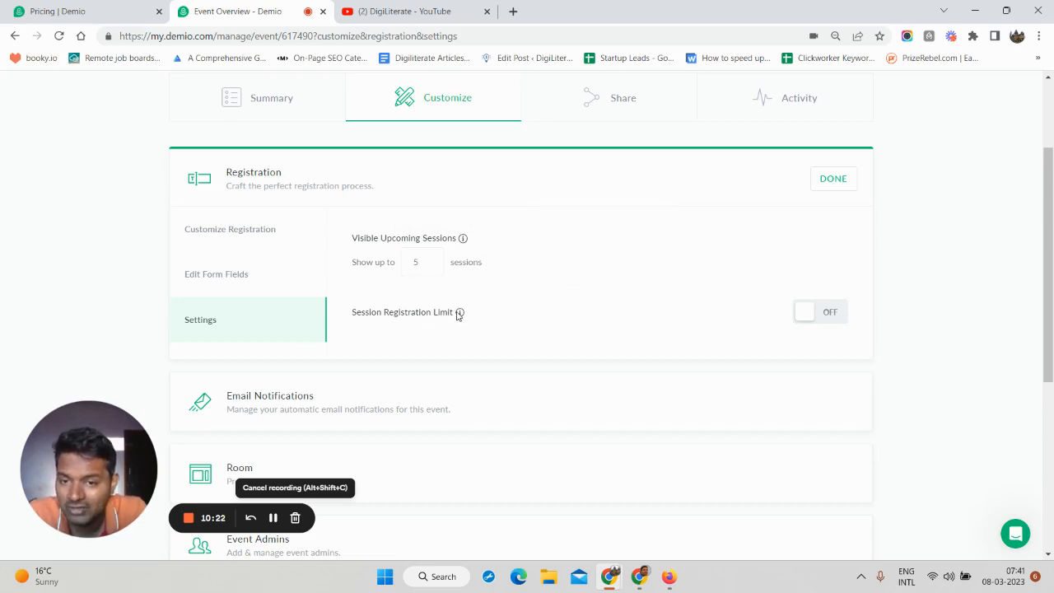
{"action": "left_click", "coordinate": [811, 319]}
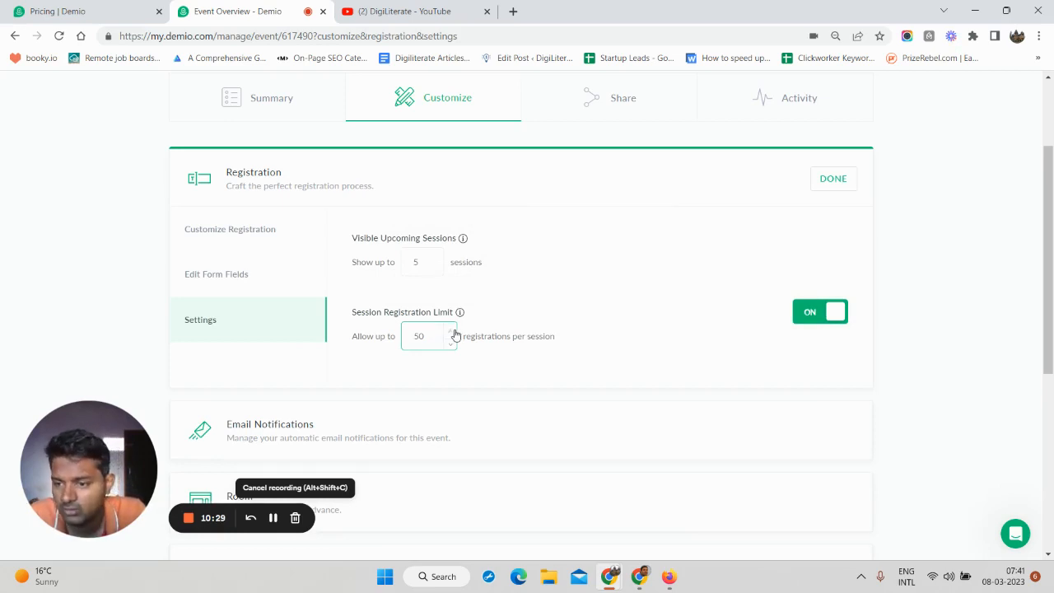
{"action": "left_click", "coordinate": [812, 320]}
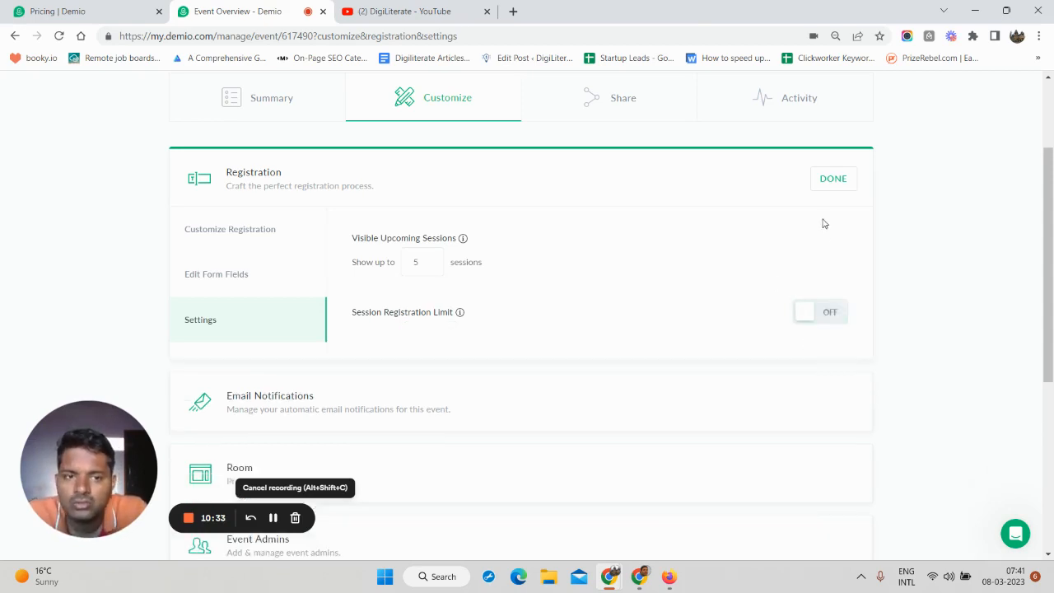
Step: Save the registration settings and close the Registration section
{"action": "scroll", "coordinate": [313, 251], "scroll_direction": "up", "scroll_amount": 1}
{"action": "scroll", "coordinate": [324, 277], "scroll_direction": "down", "scroll_amount": 1}
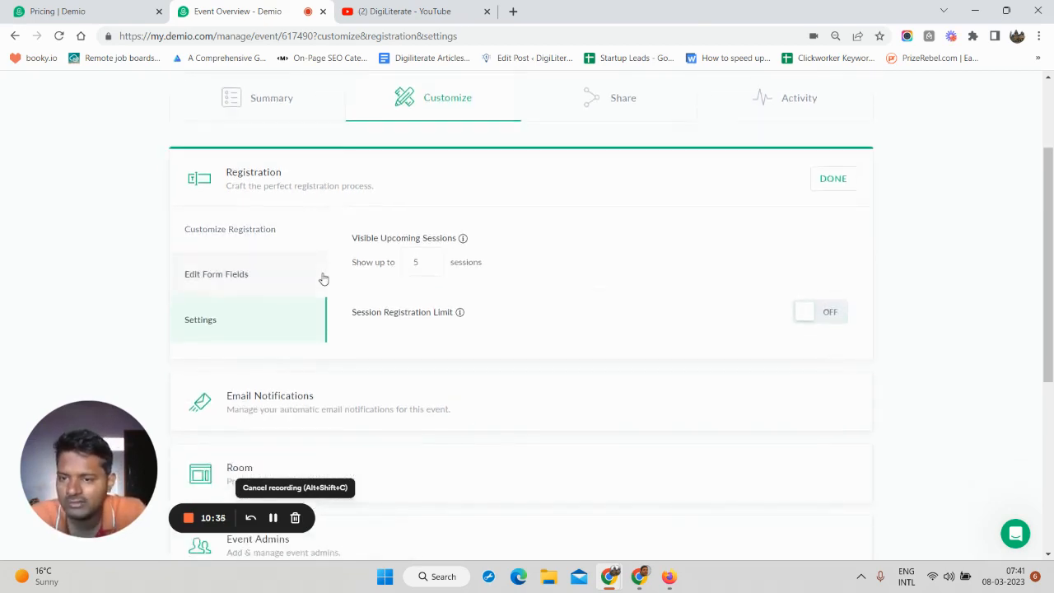
{"action": "scroll", "coordinate": [751, 268], "scroll_direction": "up", "scroll_amount": 1}
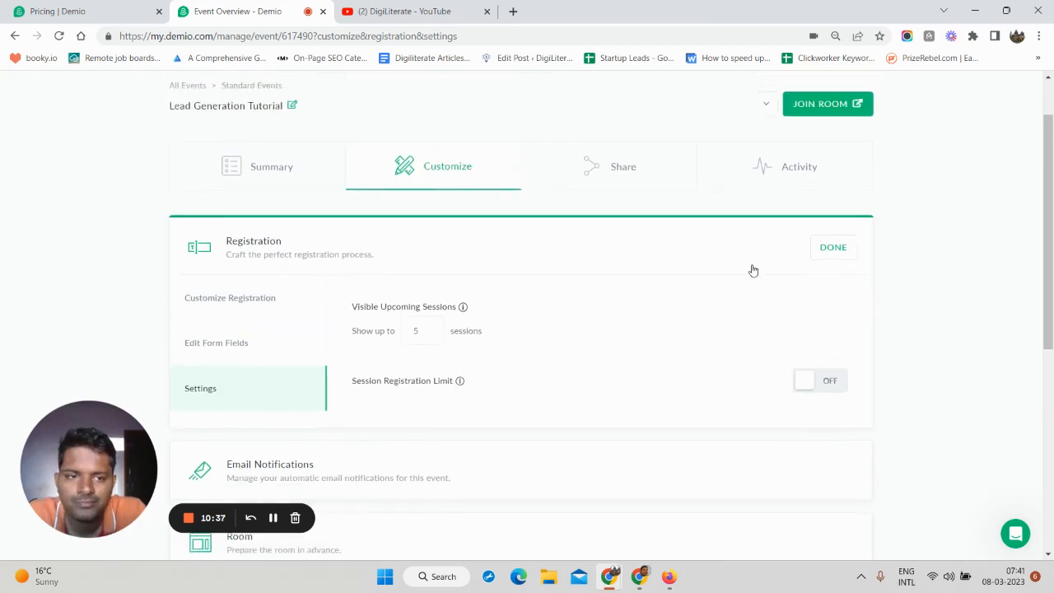
{"action": "left_click", "coordinate": [833, 248]}
{"action": "scroll", "coordinate": [346, 296], "scroll_direction": "down", "scroll_amount": 1}
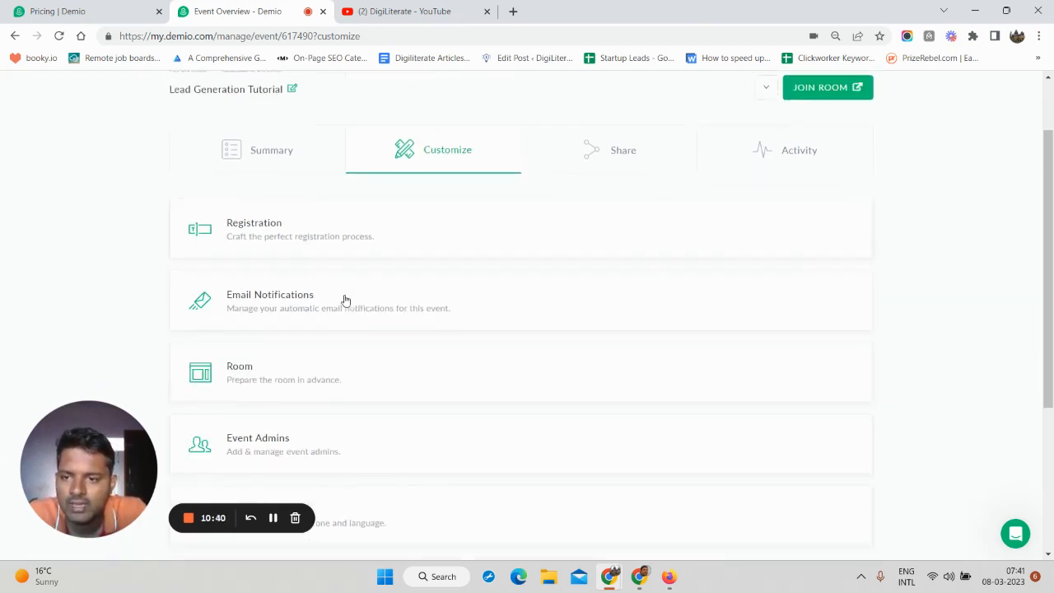
Step: Review the event's Email Notifications and the Instant Confirmation email's content, and close the email without editing it
{"action": "left_click", "coordinate": [299, 261]}
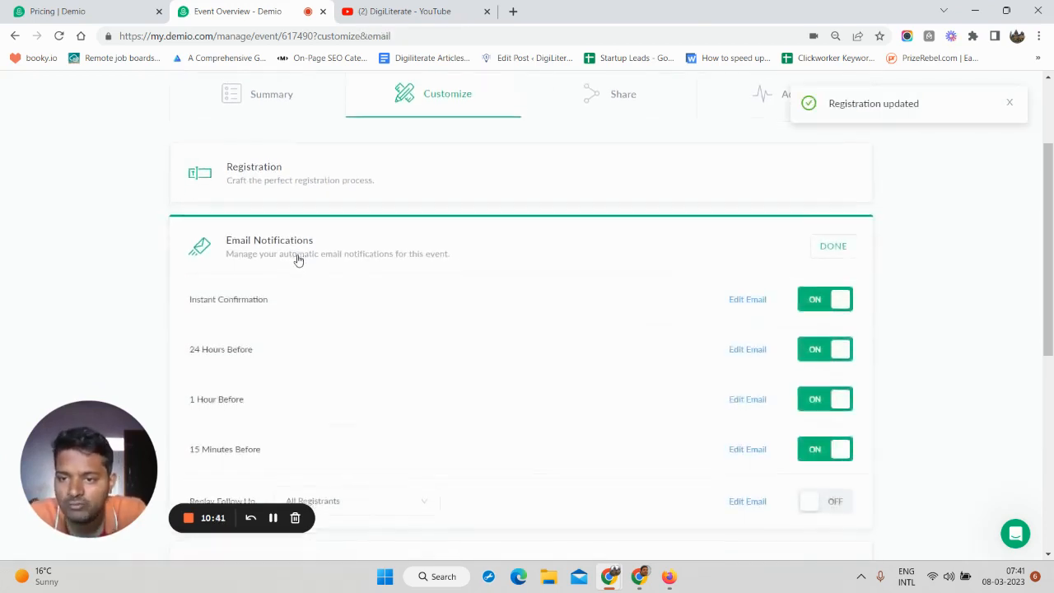
{"action": "scroll", "coordinate": [298, 259], "scroll_direction": "down", "scroll_amount": 1}
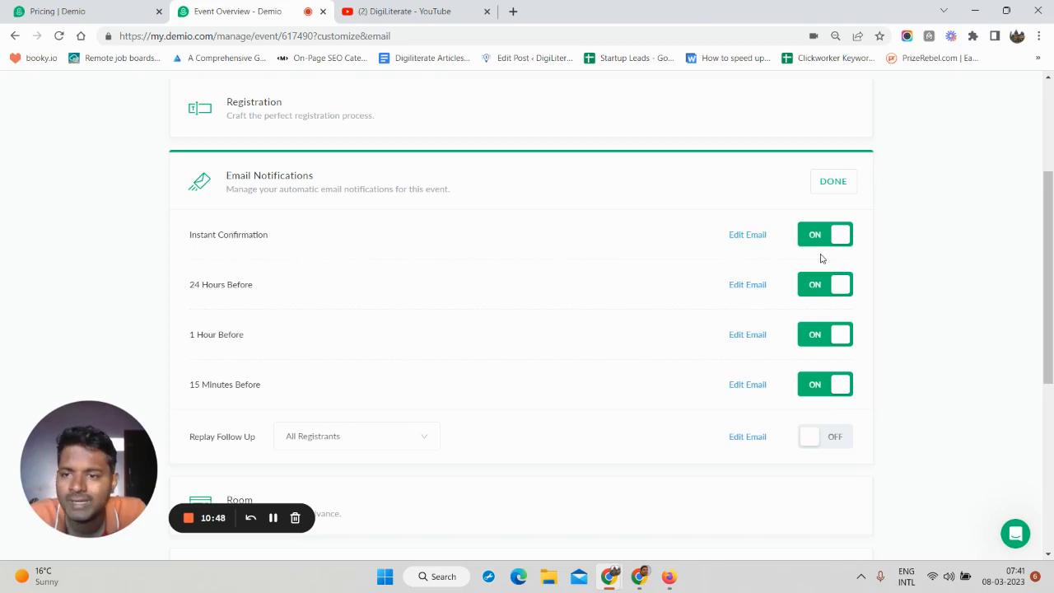
{"action": "left_click", "coordinate": [759, 238]}
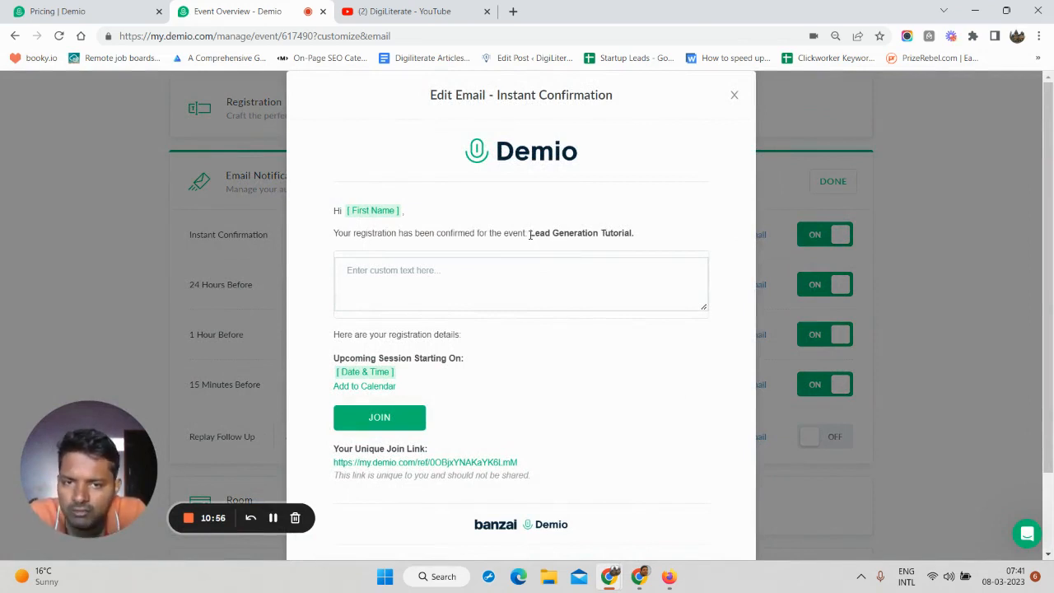
{"action": "left_click_drag", "start_coordinate": [530, 234], "coordinate": [640, 233]}
{"action": "left_click", "coordinate": [396, 273]}
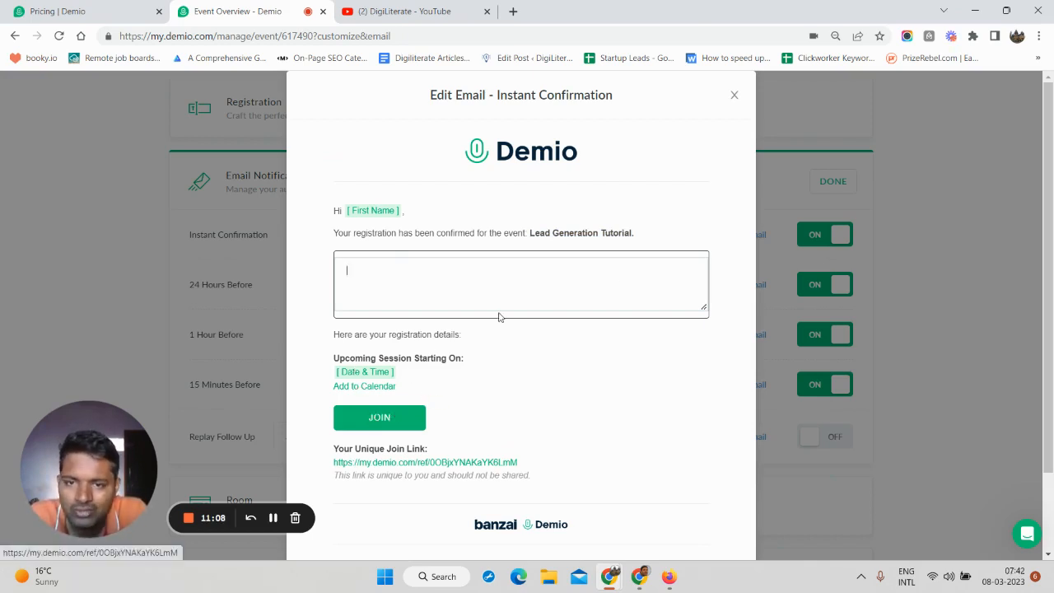
{"action": "left_click", "coordinate": [734, 96]}
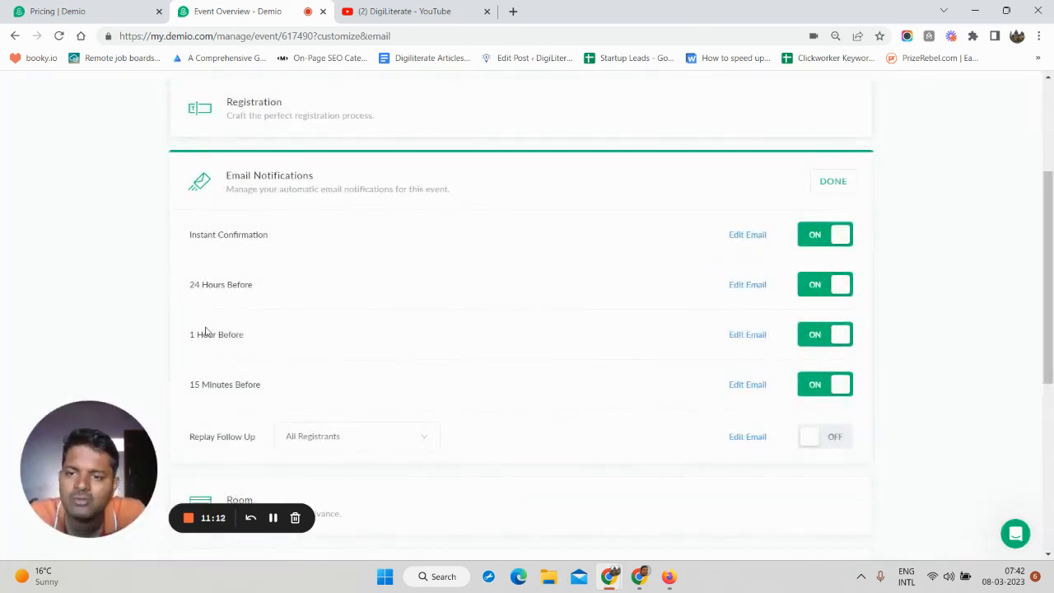
Step: Turn off the 1 Hour Before and 24 Hours Before email notifications
{"action": "scroll", "coordinate": [239, 385], "scroll_direction": "down", "scroll_amount": 1}
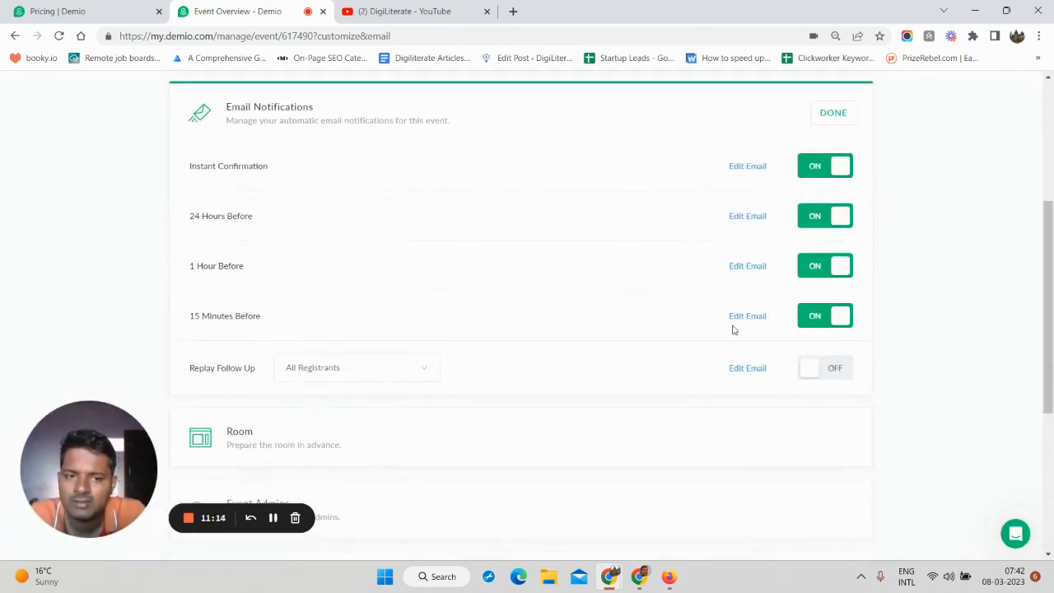
{"action": "scroll", "coordinate": [787, 304], "scroll_direction": "up", "scroll_amount": 1}
{"action": "scroll", "coordinate": [807, 299], "scroll_direction": "down", "scroll_amount": 1}
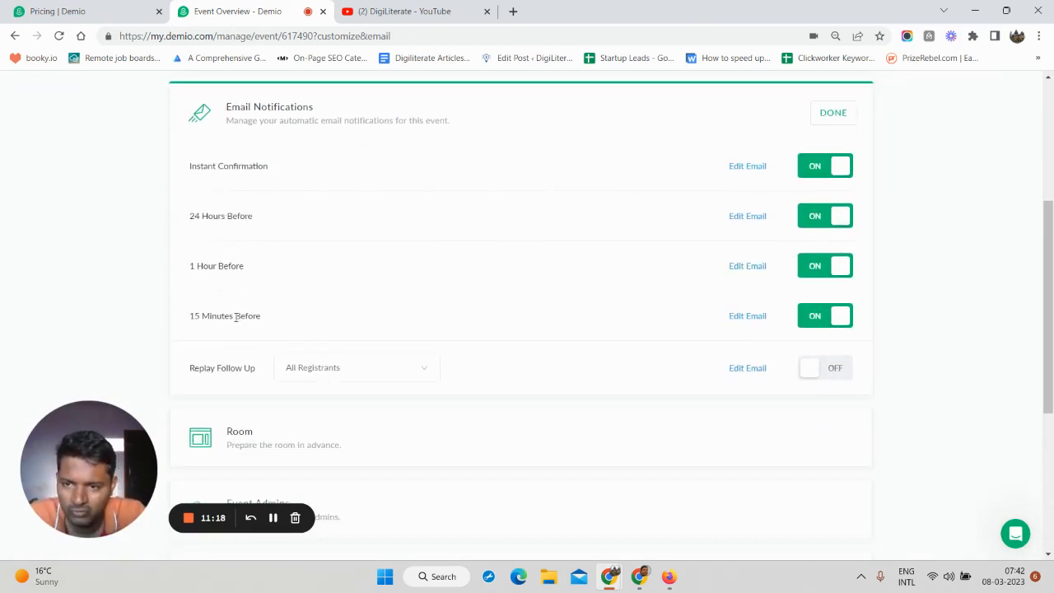
{"action": "left_click", "coordinate": [815, 272]}
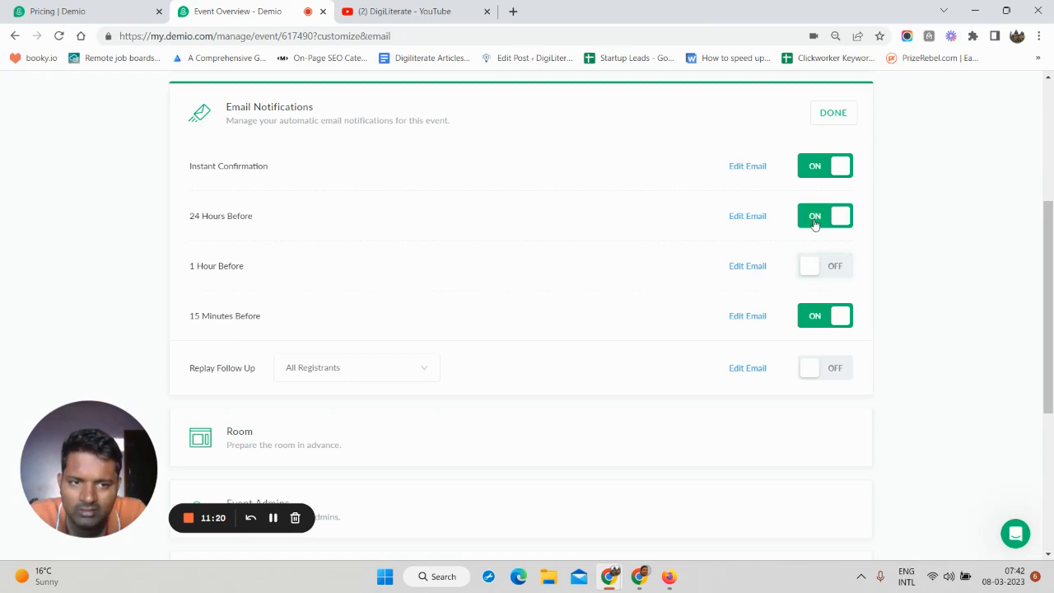
{"action": "left_click", "coordinate": [813, 221]}
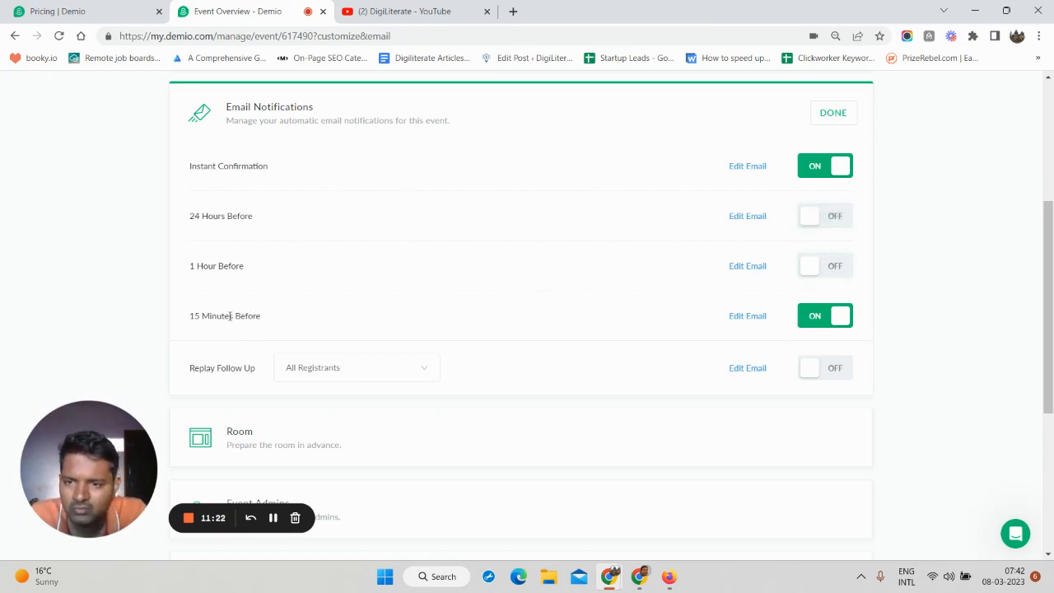
Step: Review the content of the 15 Minutes Before reminder email and close it without changes
{"action": "left_click", "coordinate": [760, 319]}
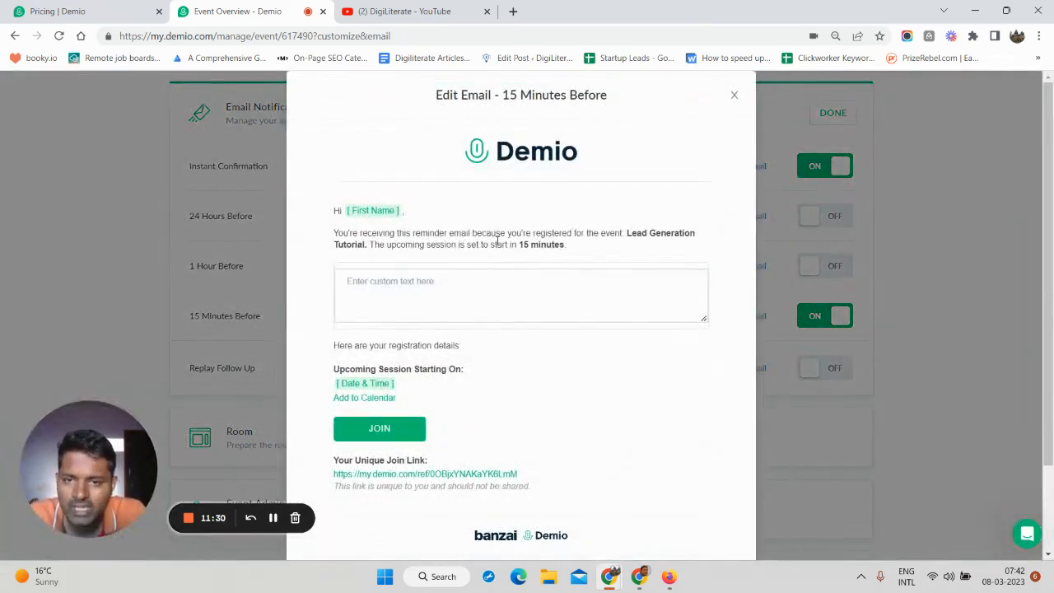
{"action": "left_click", "coordinate": [733, 96]}
{"action": "scroll", "coordinate": [445, 335], "scroll_direction": "down", "scroll_amount": 1}
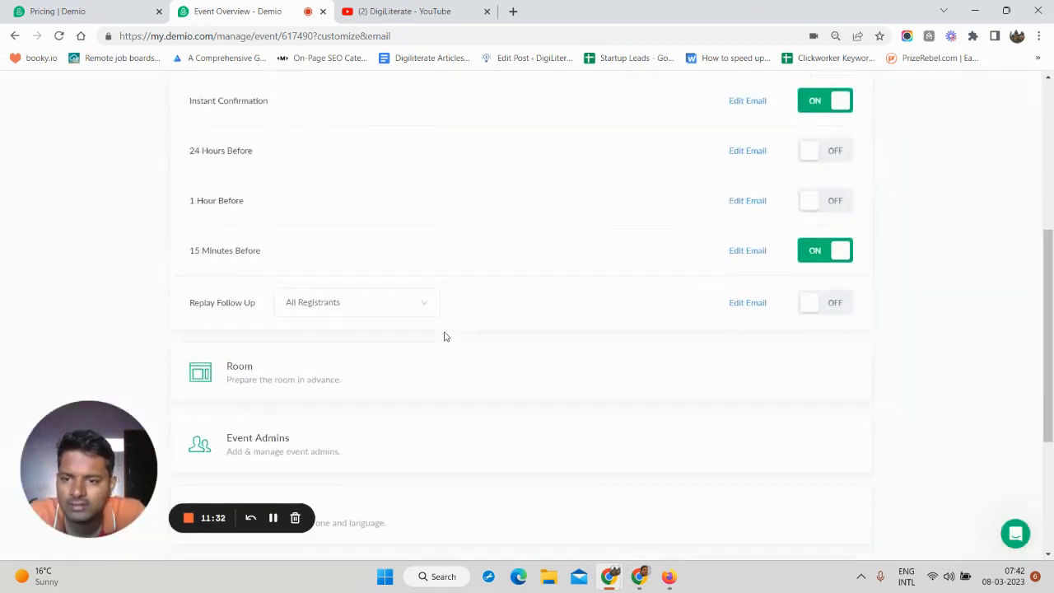
{"action": "scroll", "coordinate": [434, 327], "scroll_direction": "up", "scroll_amount": 1}
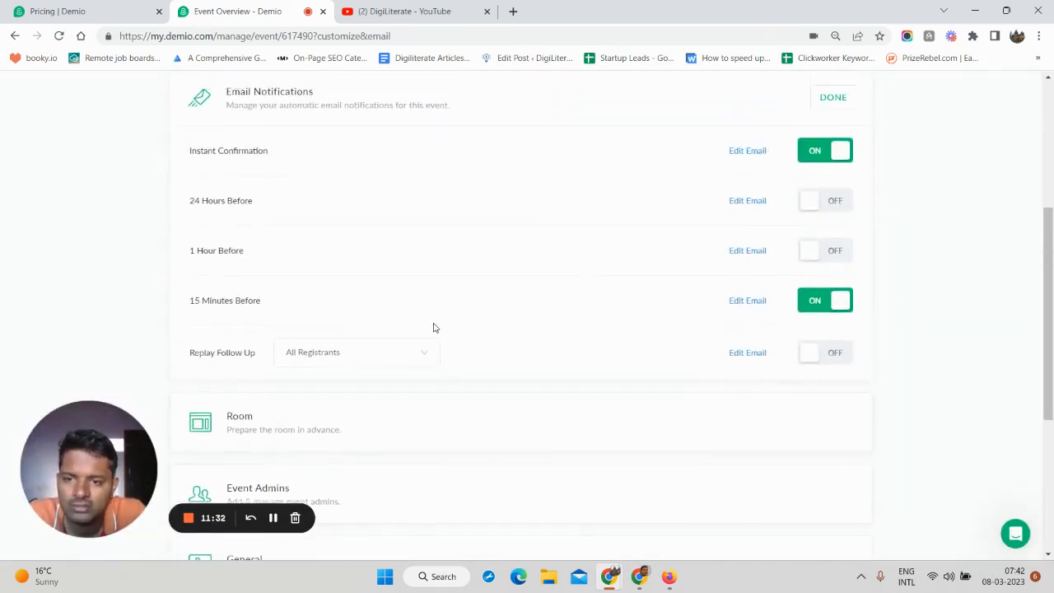
Step: Review the Replay Follow Up recipient options and email content, and close the email without changes
{"action": "left_click", "coordinate": [311, 375]}
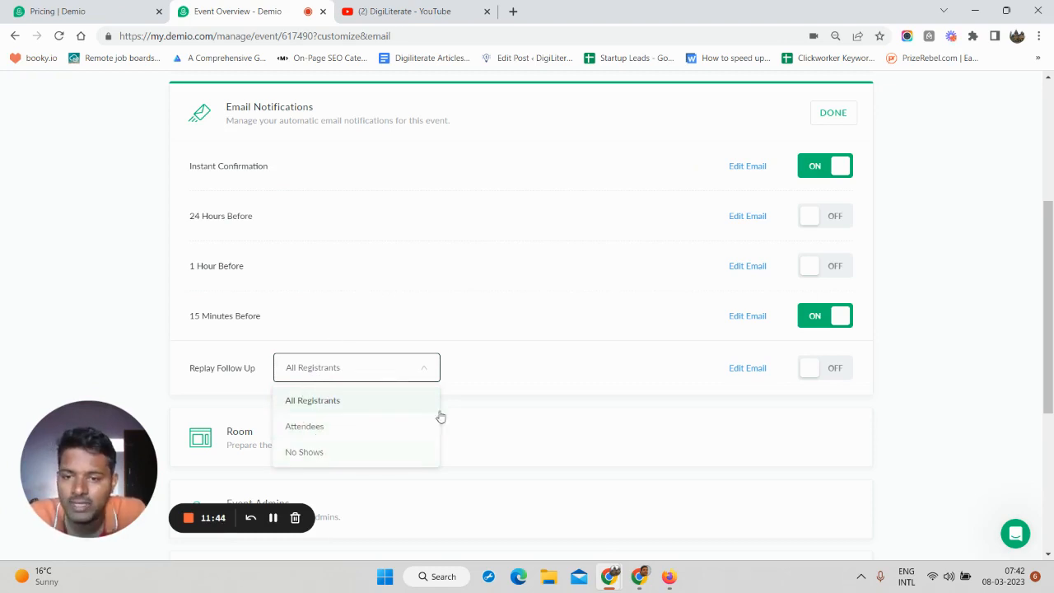
{"action": "left_click", "coordinate": [748, 368]}
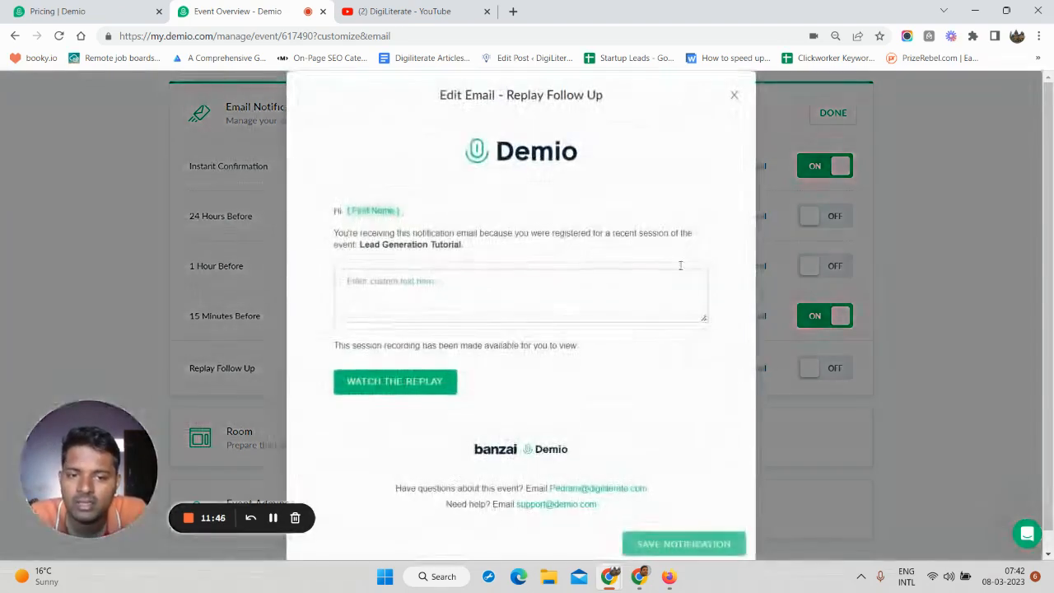
{"action": "left_click", "coordinate": [390, 294]}
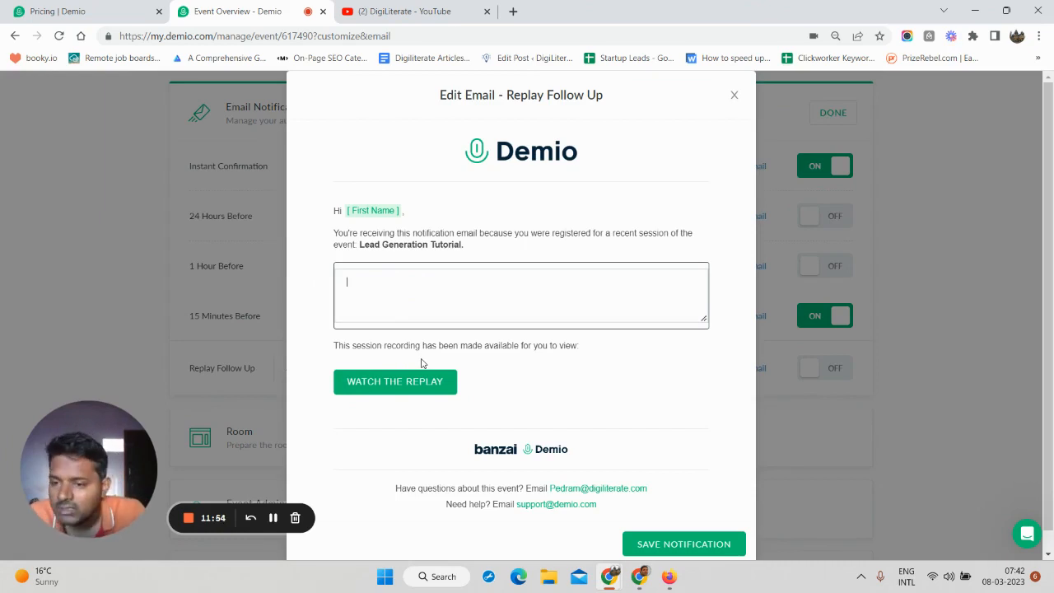
{"action": "left_click", "coordinate": [732, 96]}
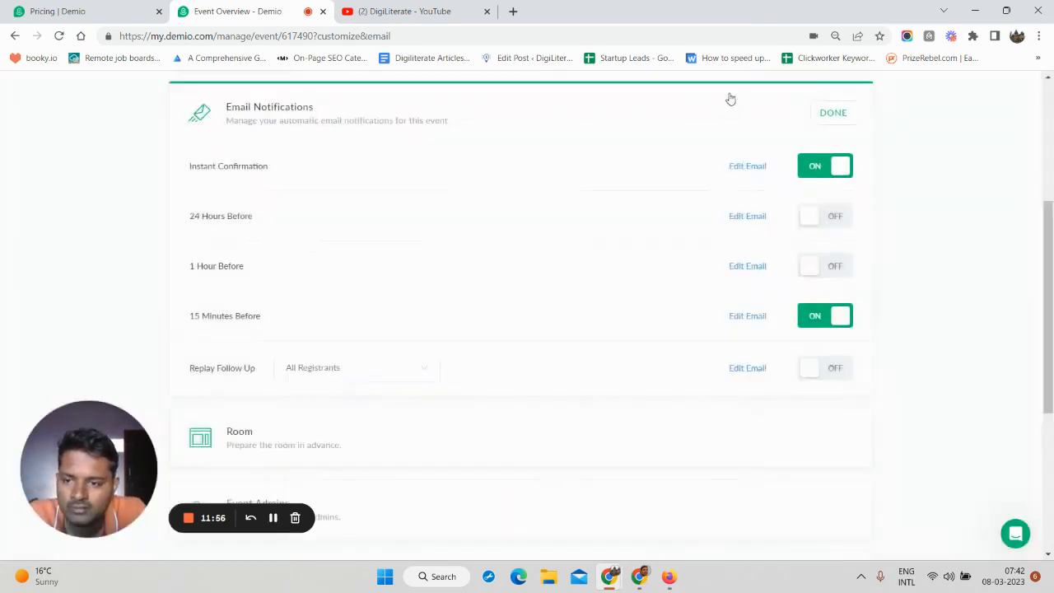
{"action": "scroll", "coordinate": [497, 333], "scroll_direction": "down", "scroll_amount": 1}
{"action": "scroll", "coordinate": [496, 333], "scroll_direction": "up", "scroll_amount": 2}
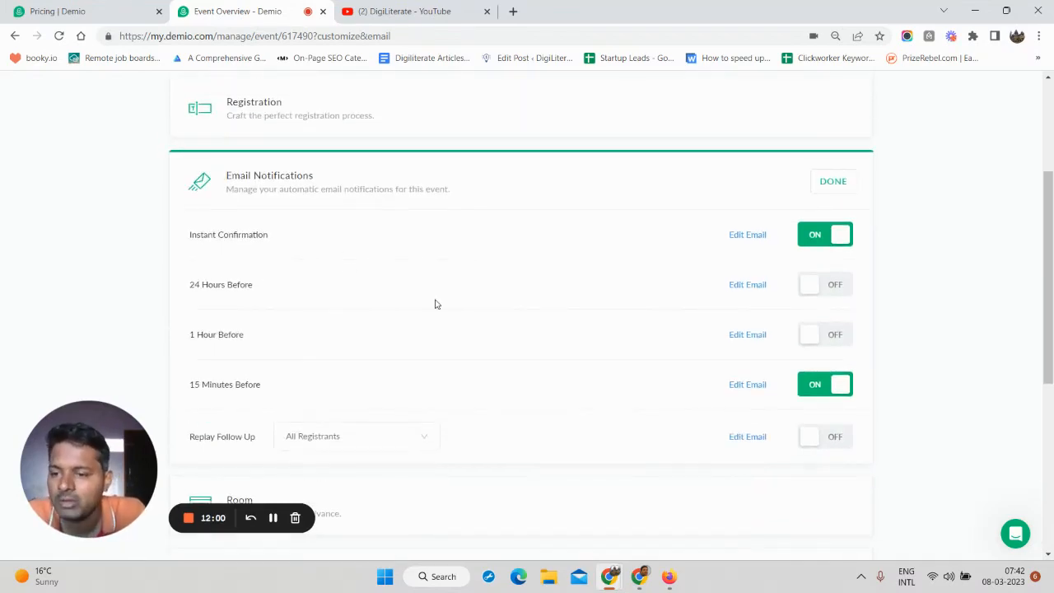
Step: Open the event's Room resources and start adding a resource of type Poll
{"action": "scroll", "coordinate": [434, 302], "scroll_direction": "down", "scroll_amount": 3}
{"action": "left_click", "coordinate": [305, 310]}
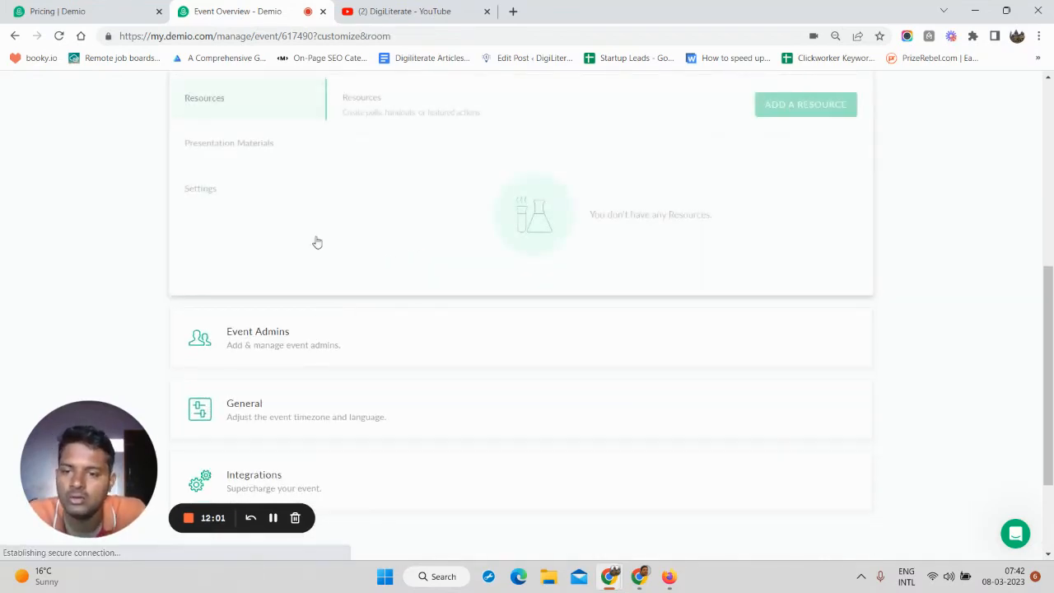
{"action": "scroll", "coordinate": [346, 305], "scroll_direction": "up", "scroll_amount": 2}
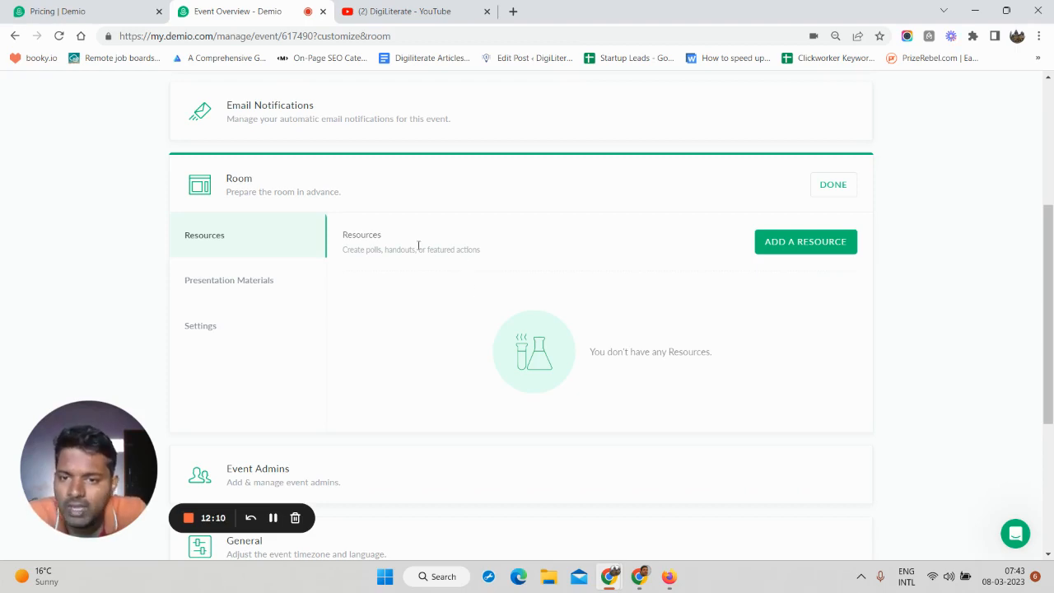
{"action": "left_click", "coordinate": [777, 246]}
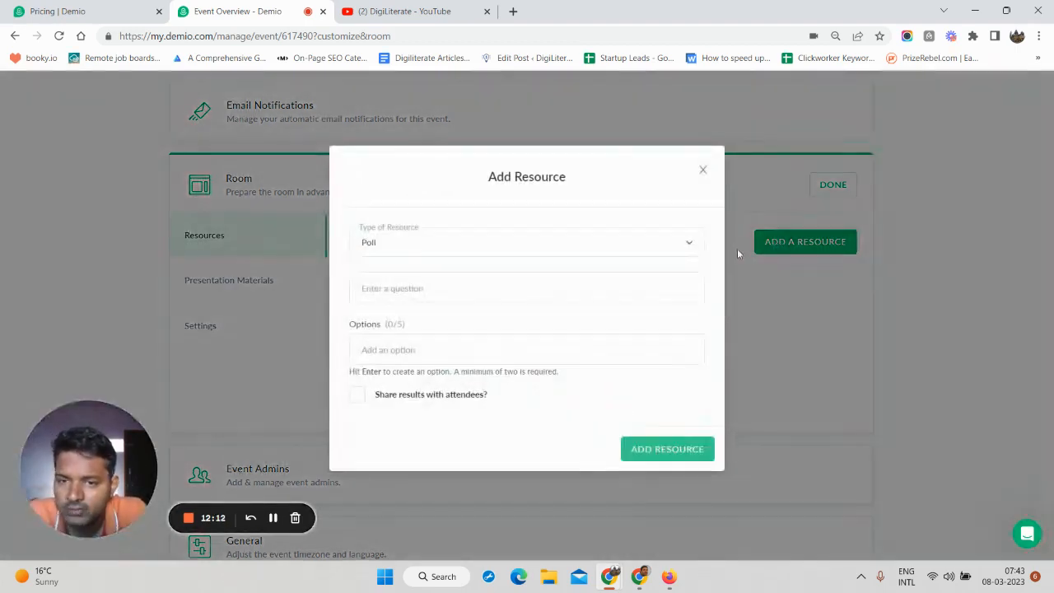
{"action": "left_click", "coordinate": [425, 251]}
{"action": "left_click", "coordinate": [420, 272]}
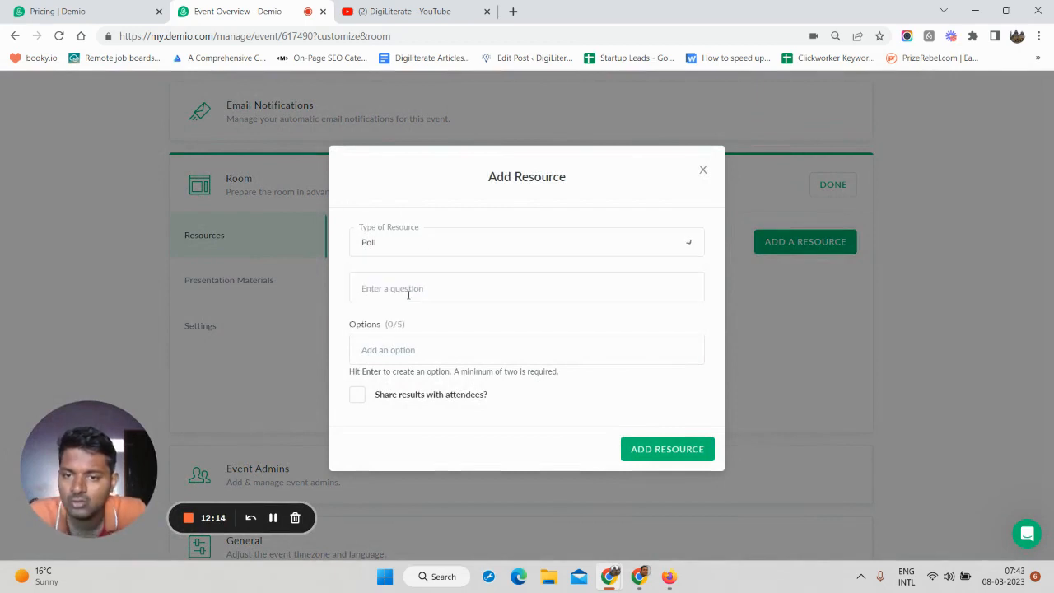
Step: Enter "which lead generation tool you are using?" as the poll's question
{"action": "left_click", "coordinate": [410, 292]}
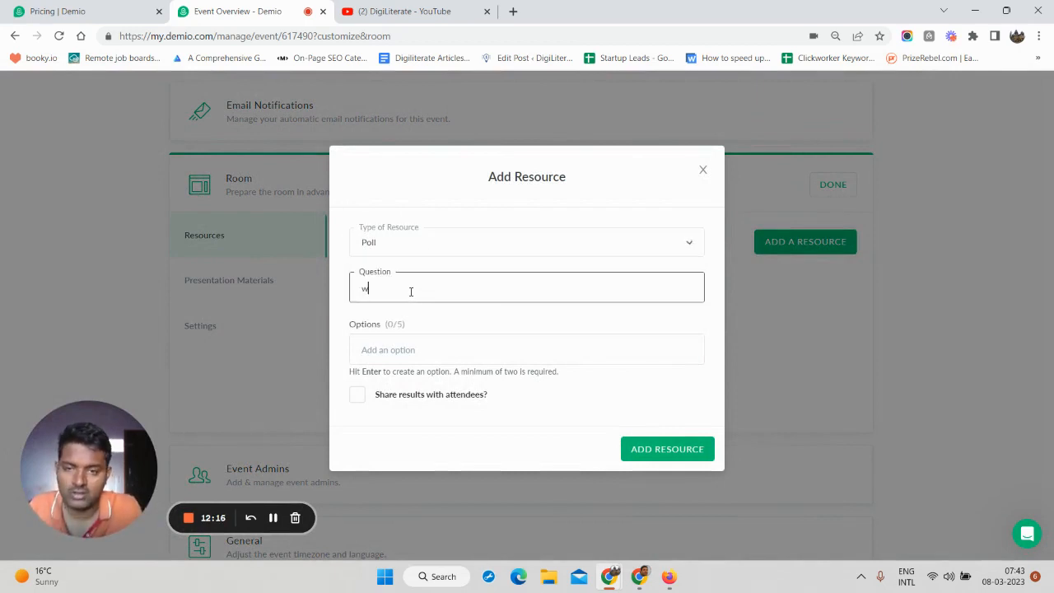
{"action": "type", "text": "which lea"}
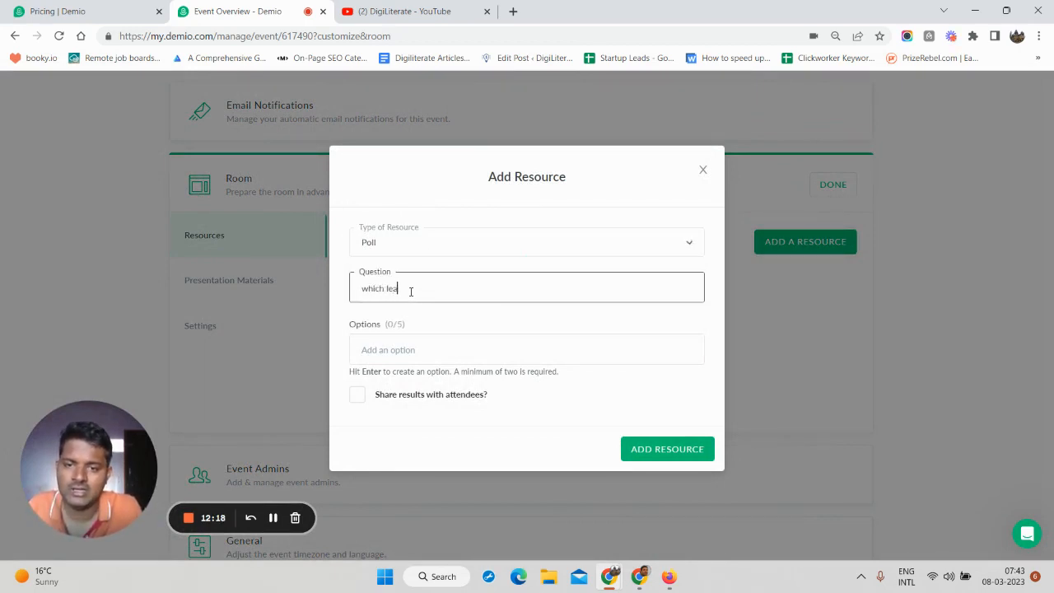
{"action": "type", "text": "d generation t"}
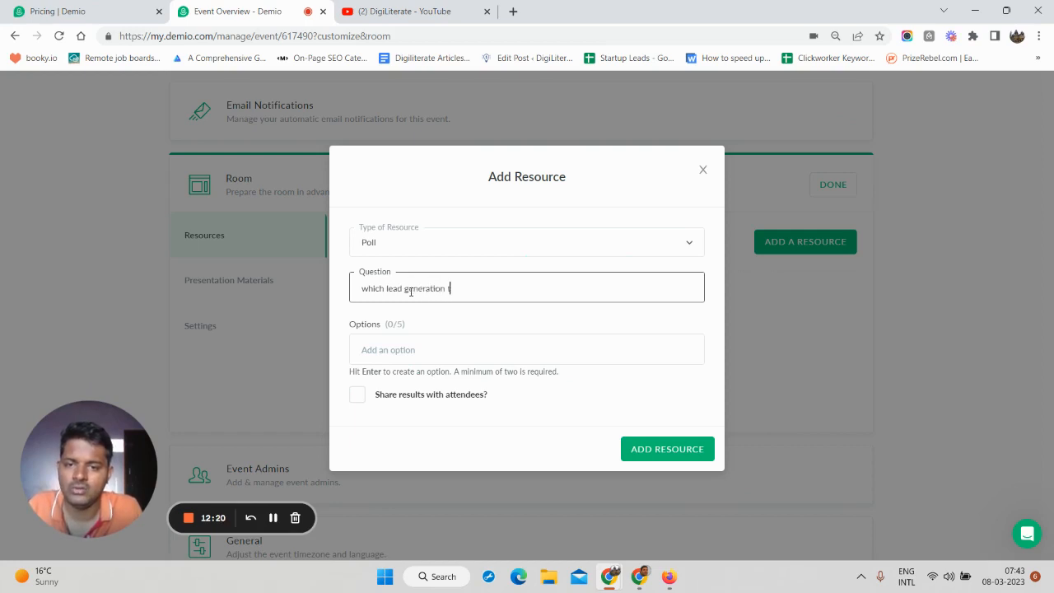
{"action": "type", "text": "ool you are us"}
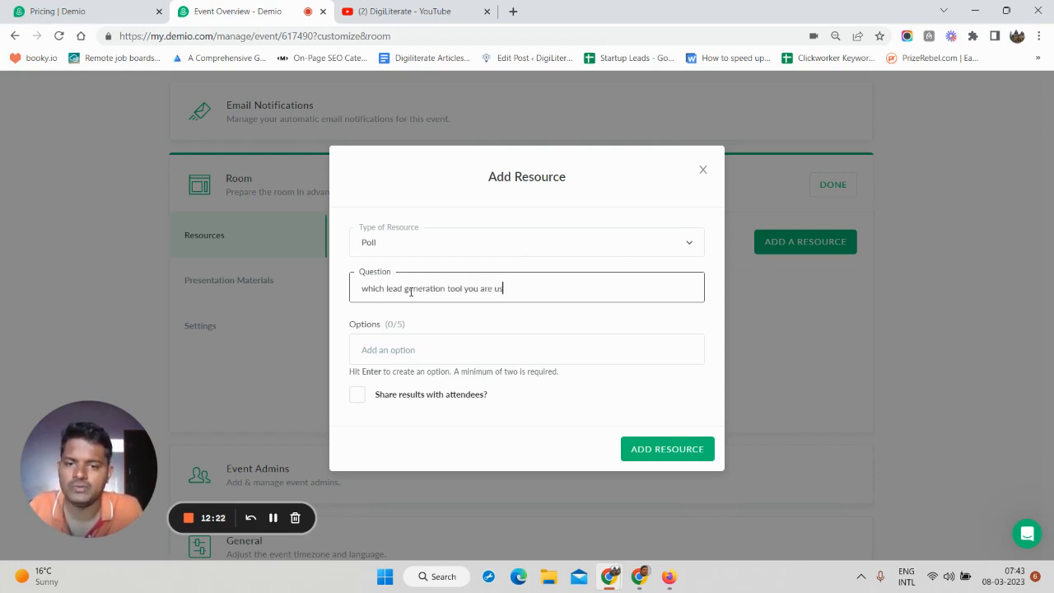
{"action": "type", "text": "ing?"}
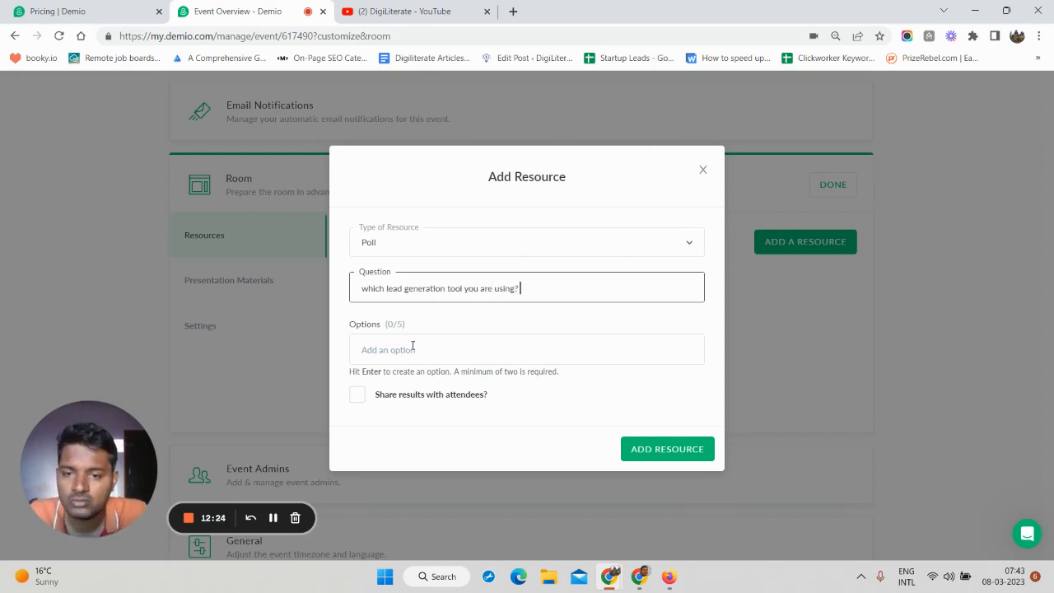
Step: Add "apollo" and "hunter.io" as the poll's answer options
{"action": "left_click", "coordinate": [410, 353]}
{"action": "type", "text": "apollo"}
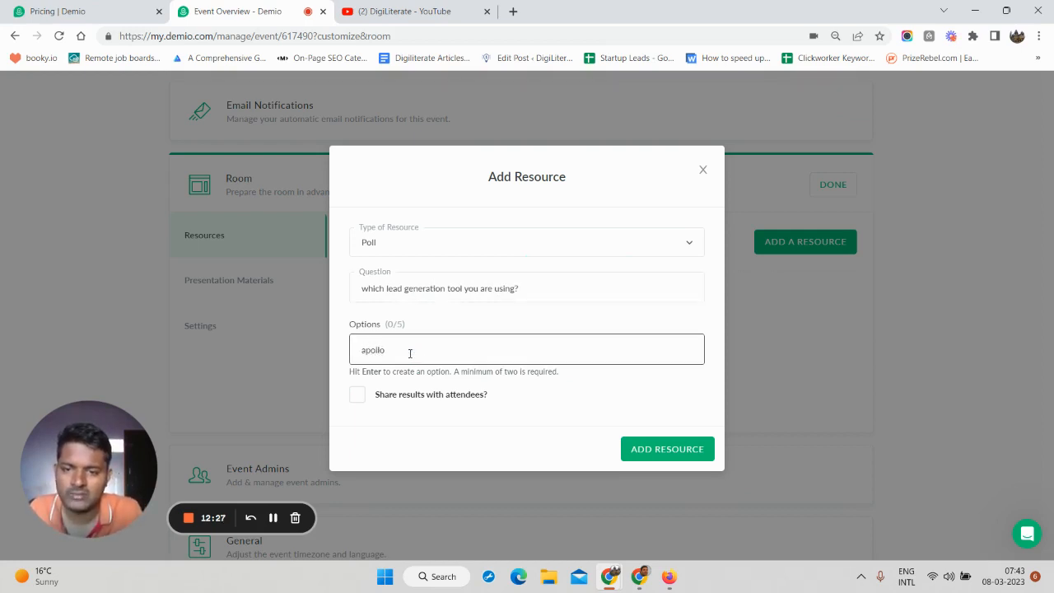
{"action": "key", "text": "Return"}
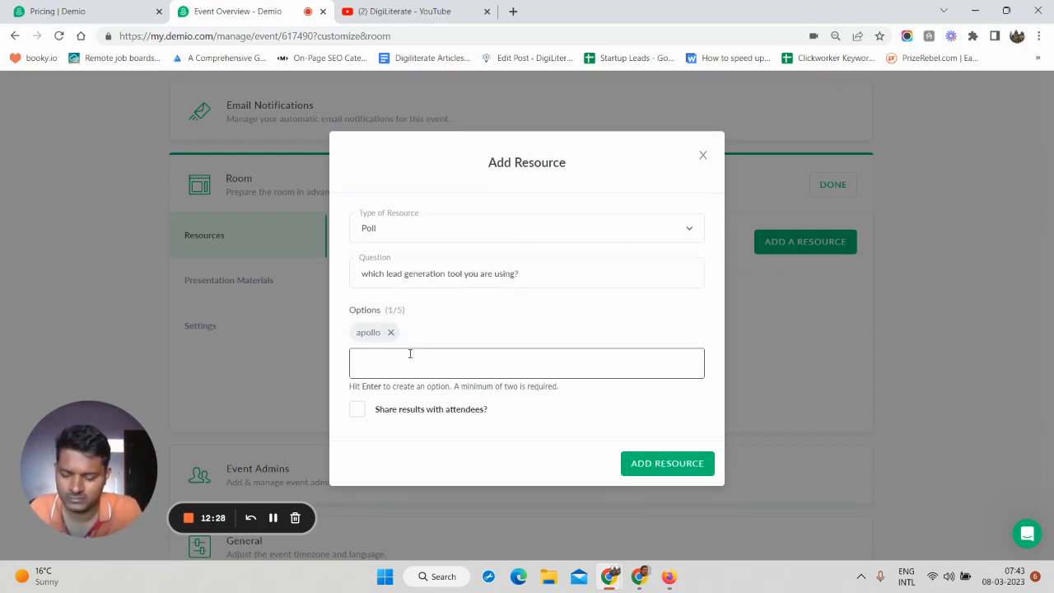
{"action": "type", "text": "hunter.io"}
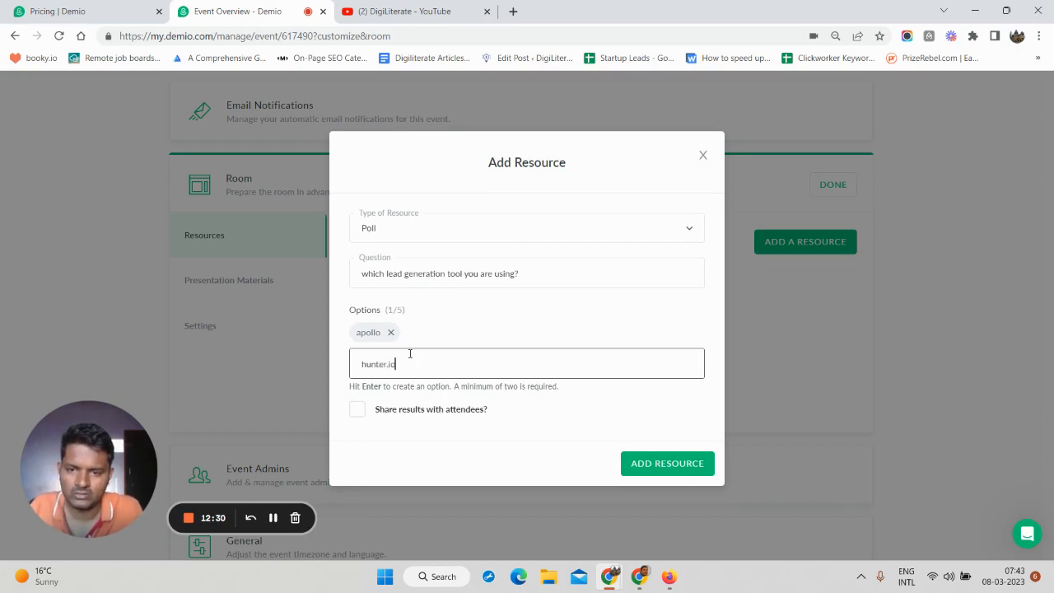
{"action": "key", "text": "Return"}
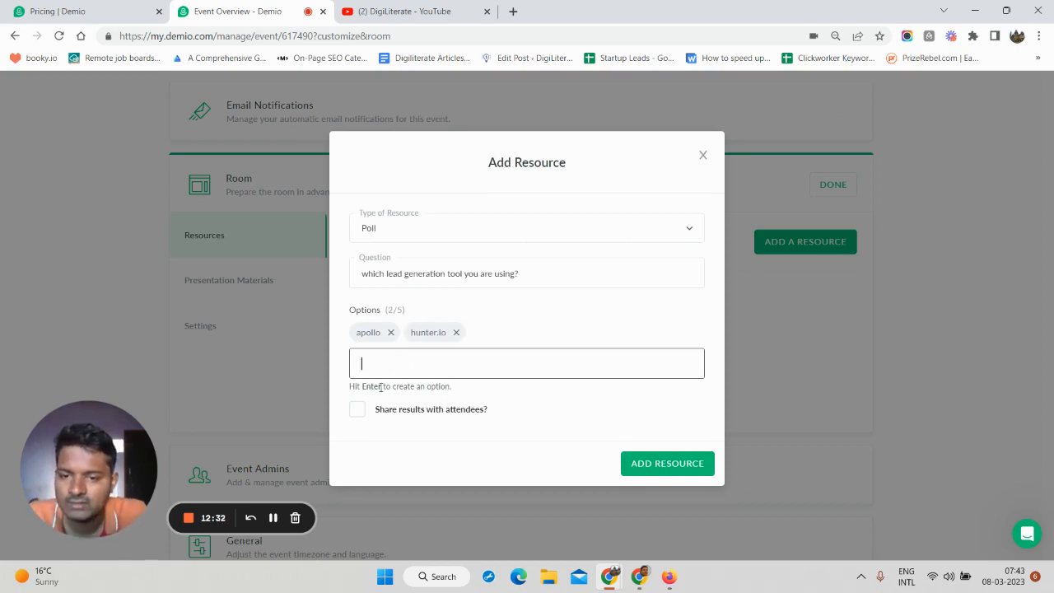
Step: Enable sharing the poll results with attendees and add the poll to the room resources
{"action": "left_click", "coordinate": [357, 409]}
{"action": "left_click", "coordinate": [357, 411]}
{"action": "left_click", "coordinate": [362, 411]}
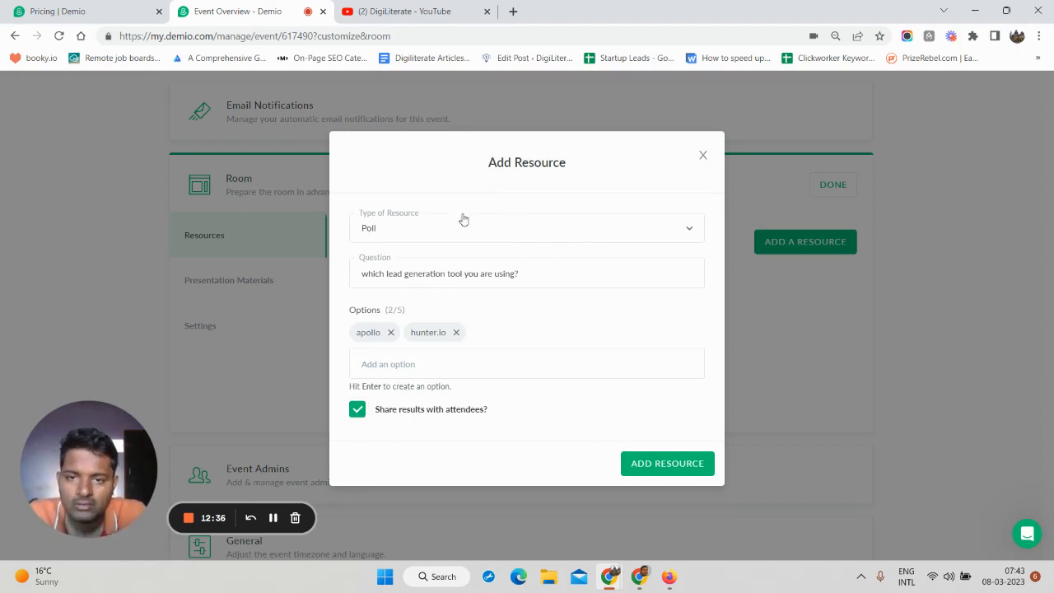
{"action": "left_click", "coordinate": [660, 466]}
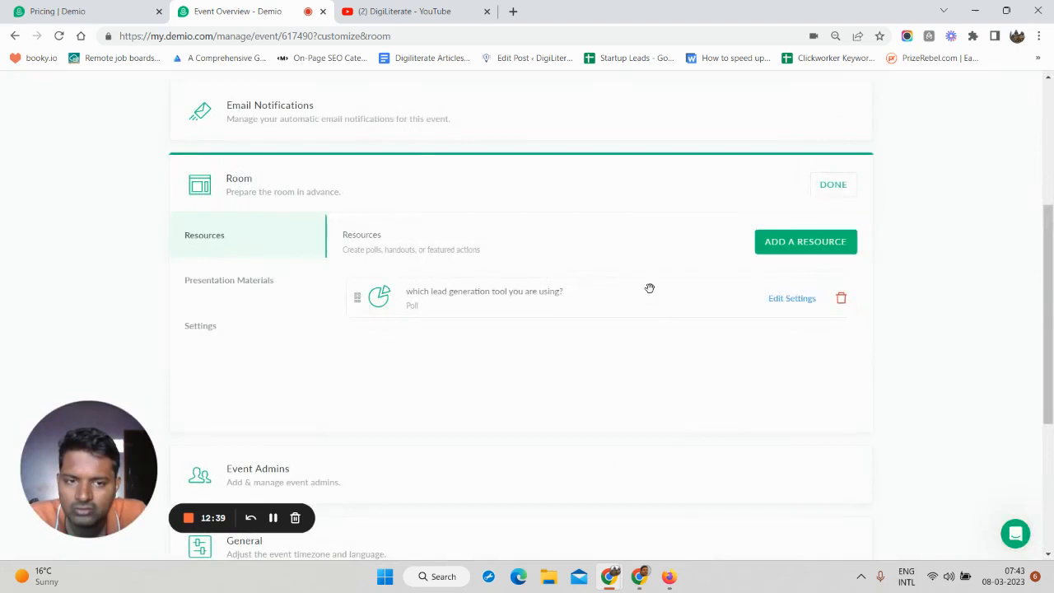
Step: Start adding another room resource, view the Handout fields, and switch the resource type to Featured Action
{"action": "left_click", "coordinate": [769, 252]}
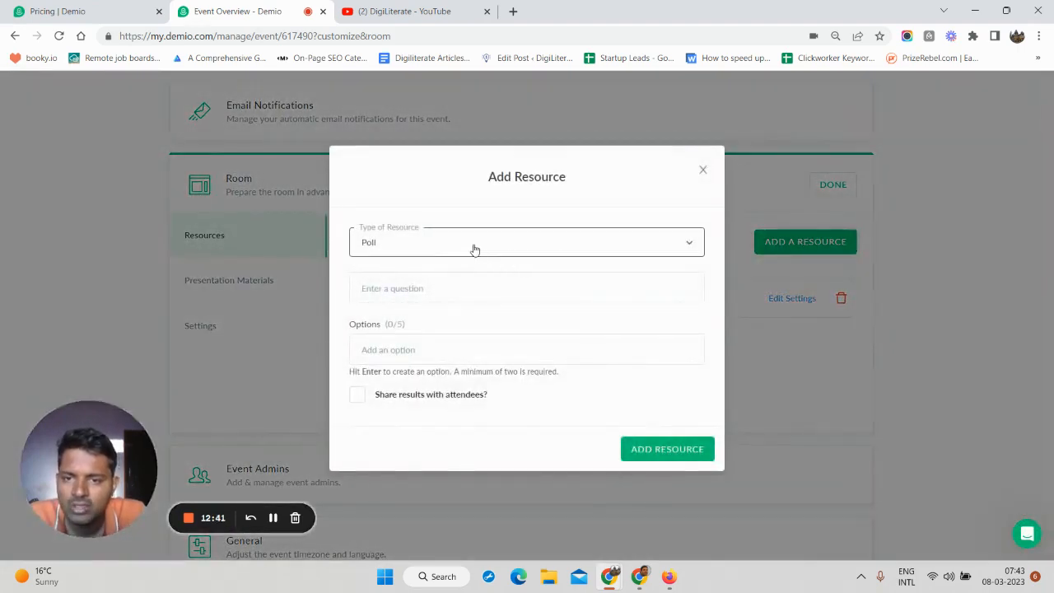
{"action": "left_click", "coordinate": [472, 250]}
{"action": "left_click", "coordinate": [393, 295]}
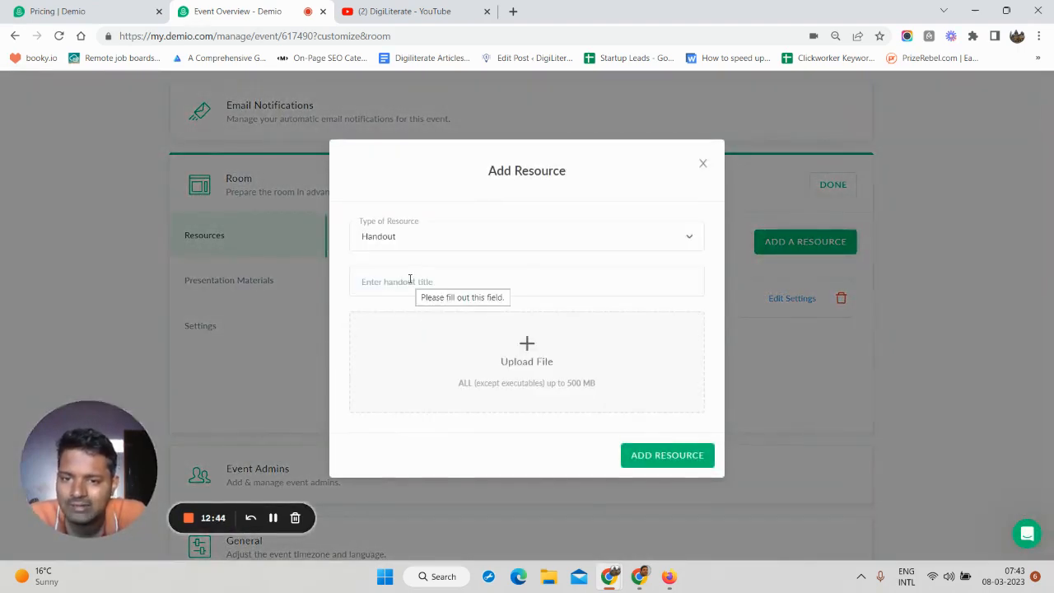
{"action": "left_click", "coordinate": [414, 278]}
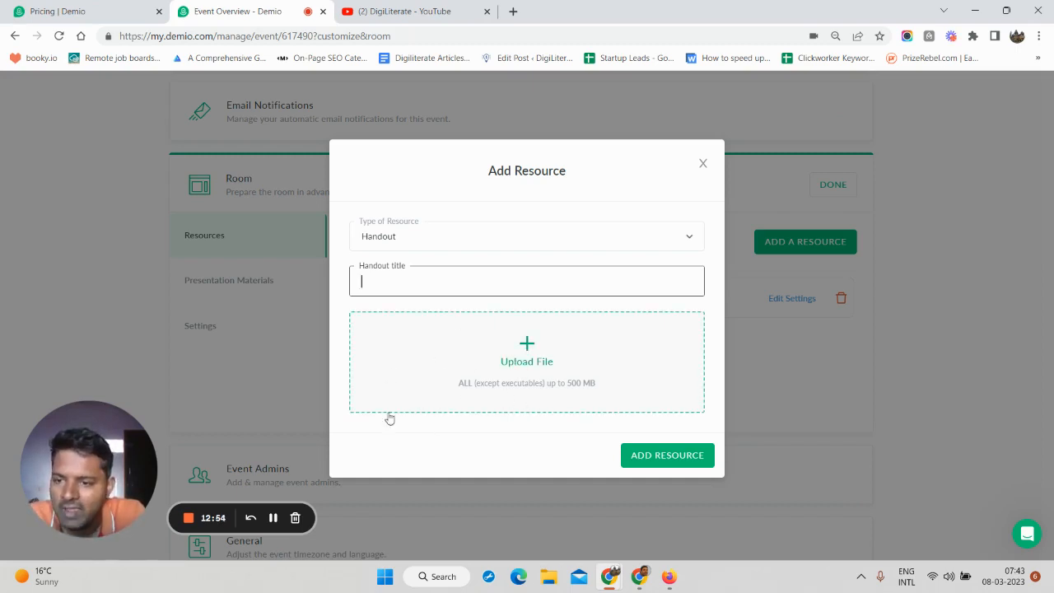
{"action": "left_click", "coordinate": [462, 242]}
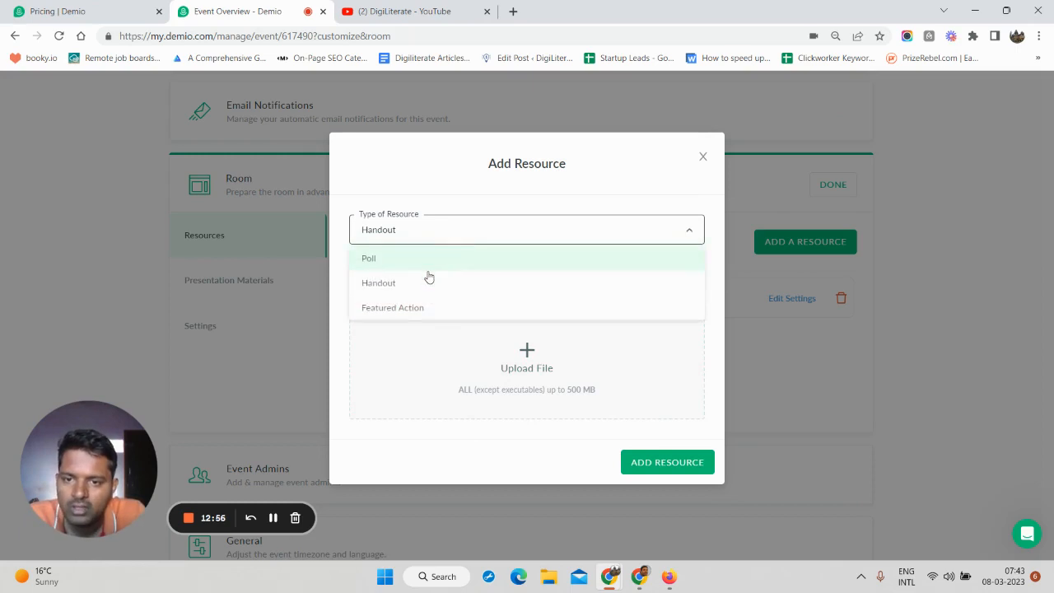
{"action": "left_click", "coordinate": [403, 310]}
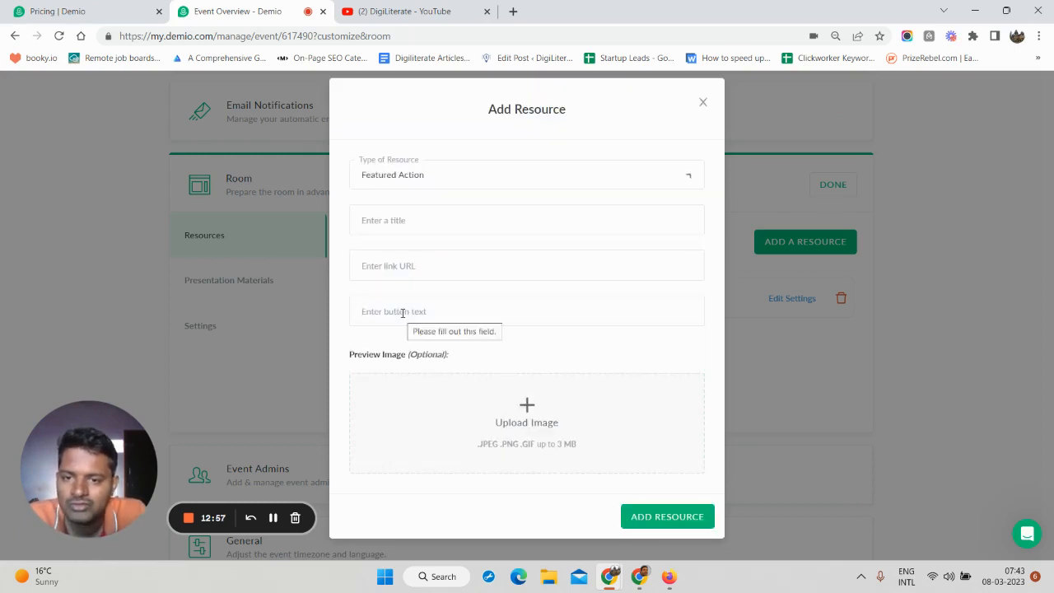
Step: Enter "Digiliterate Services" as the featured action's title
{"action": "left_click", "coordinate": [410, 229]}
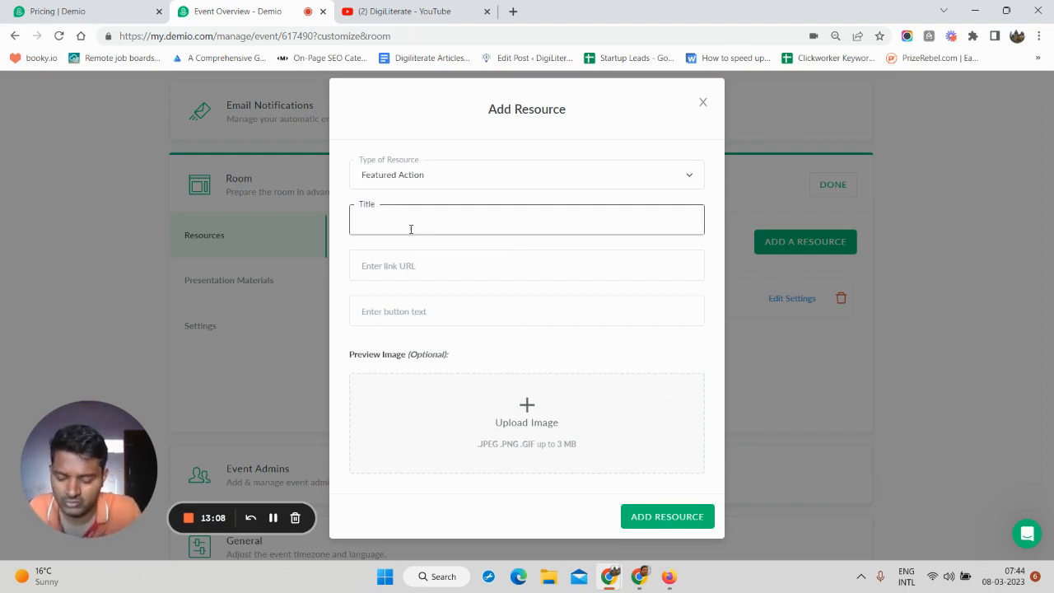
{"action": "type", "text": "Dig"}
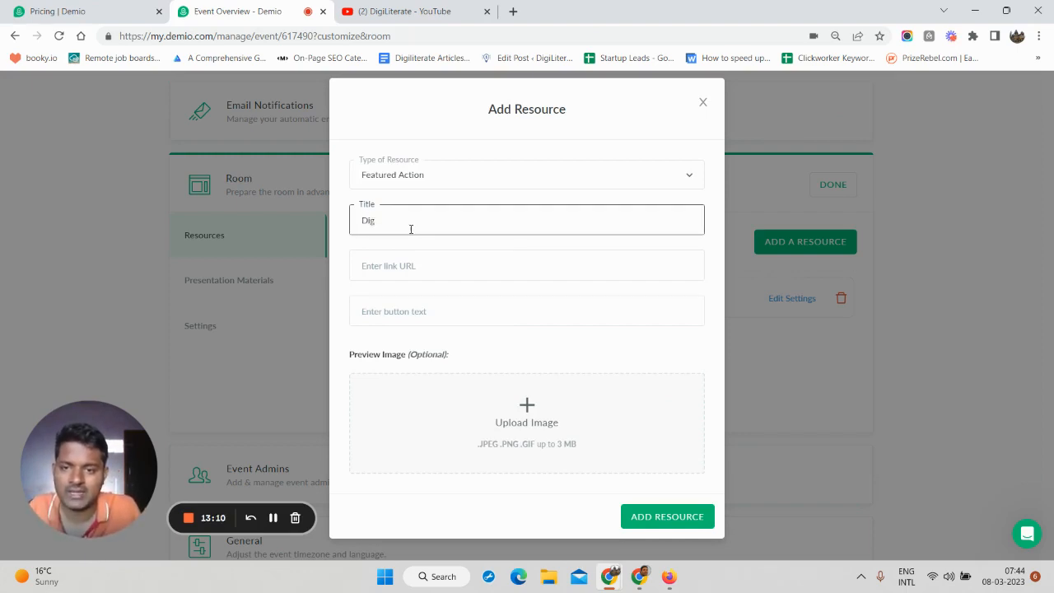
{"action": "key", "text": "BackSpace"}
{"action": "key", "text": "BackSpace"}
{"action": "key", "text": "BackSpace"}
{"action": "type", "text": "Dig"}
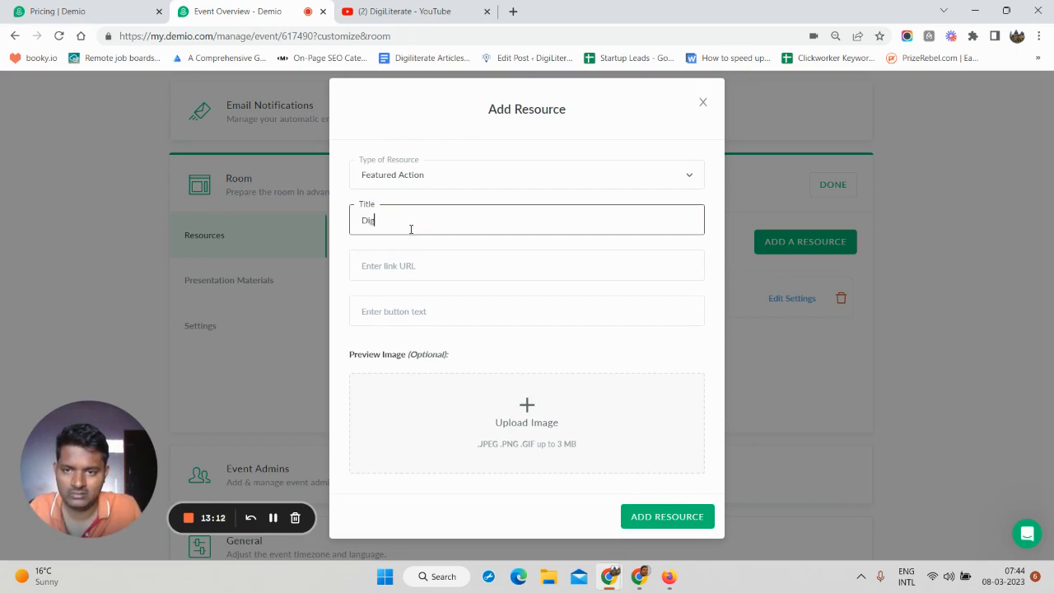
{"action": "type", "text": "iliterate S"}
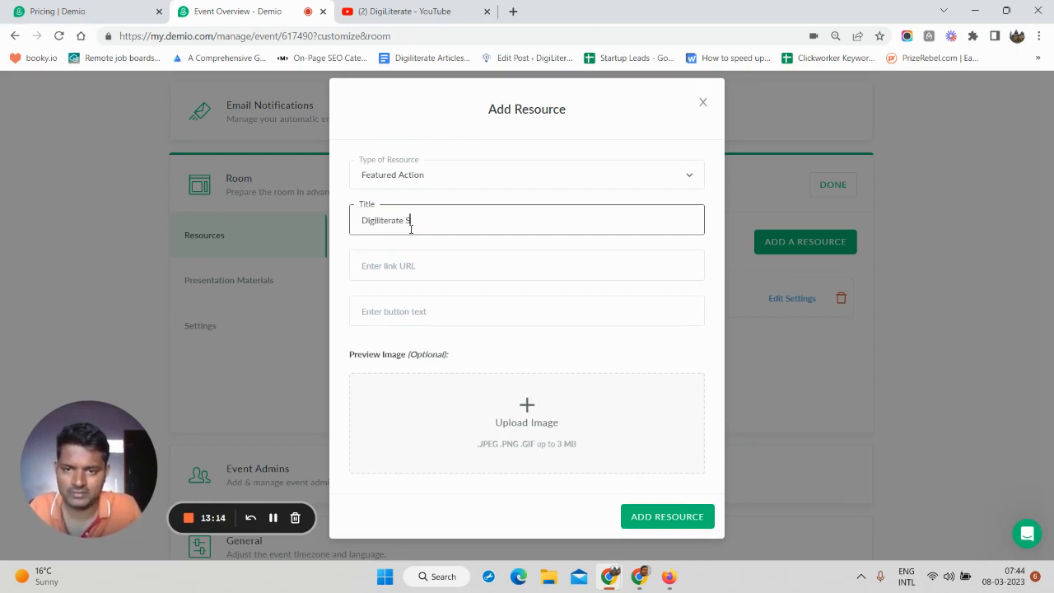
{"action": "type", "text": "ervices"}
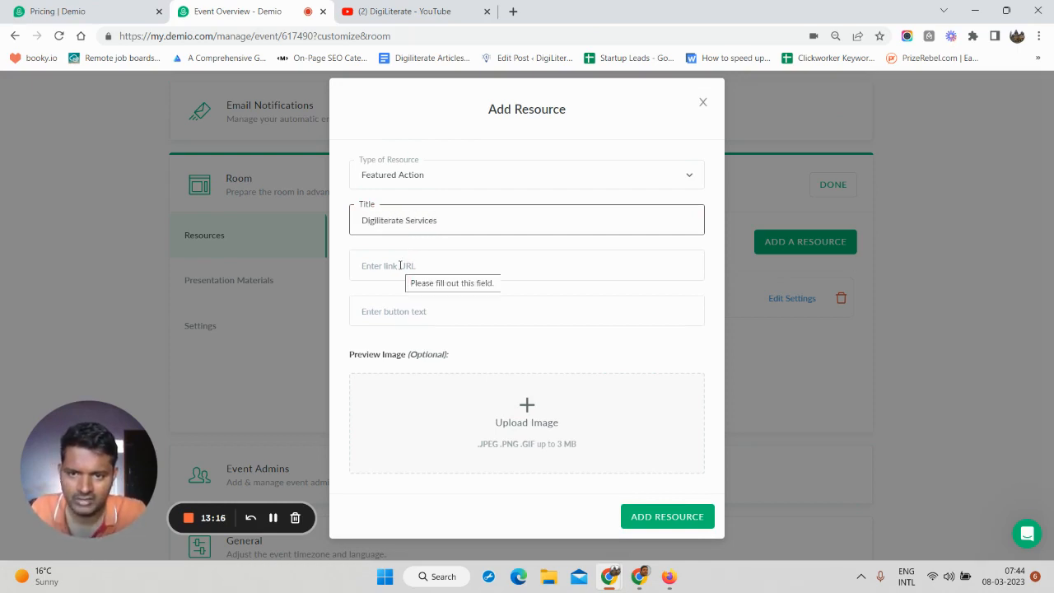
Step: Set the featured action's link URL to Digiliterate.com/services and its button text to "Visit", and add the resource
{"action": "left_click", "coordinate": [400, 265]}
{"action": "type", "text": "Dig"}
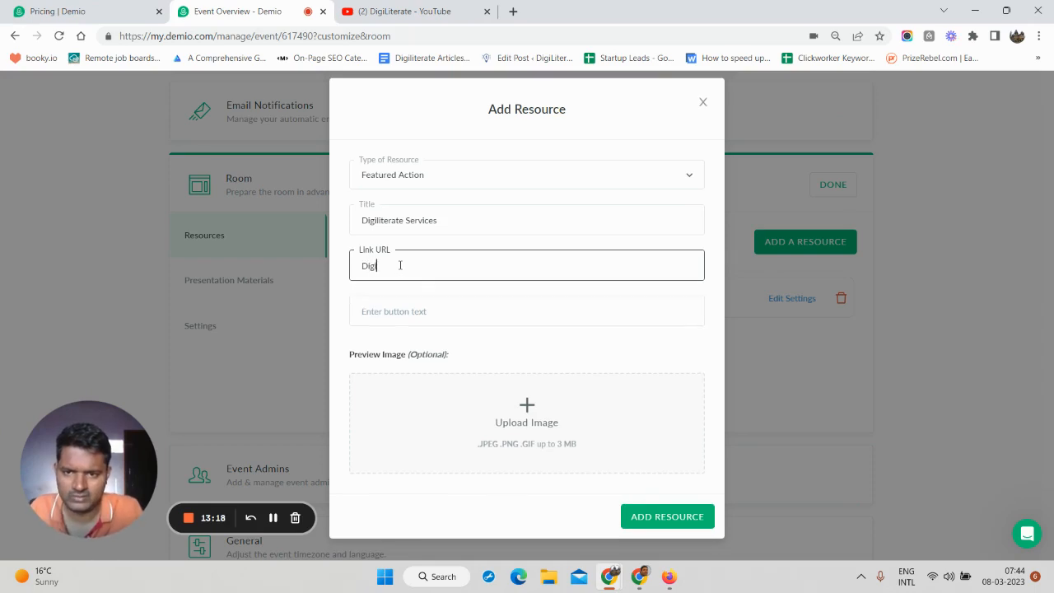
{"action": "type", "text": "iliterate.com"}
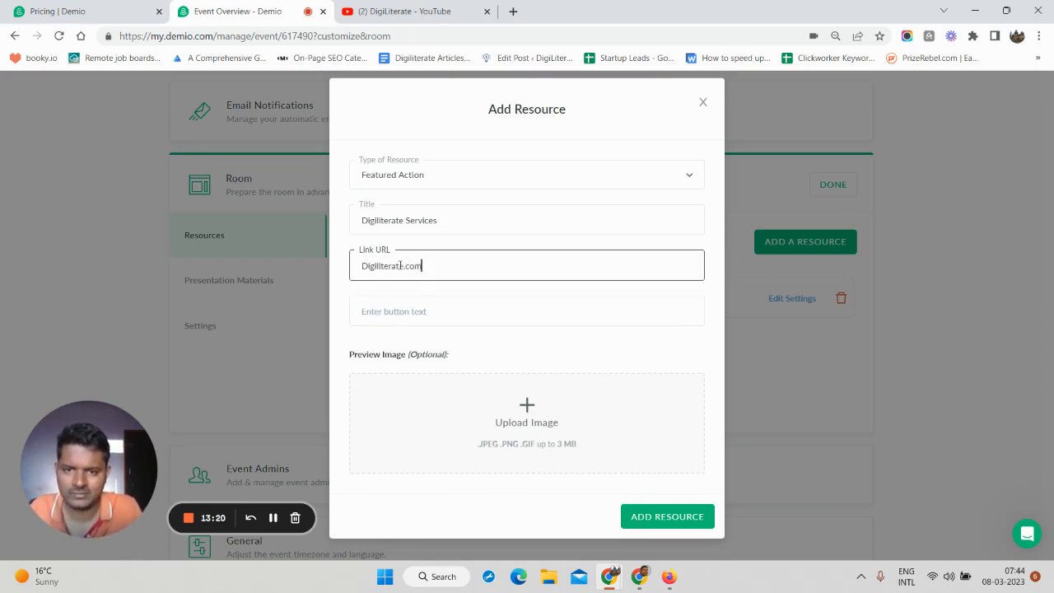
{"action": "type", "text": "/services"}
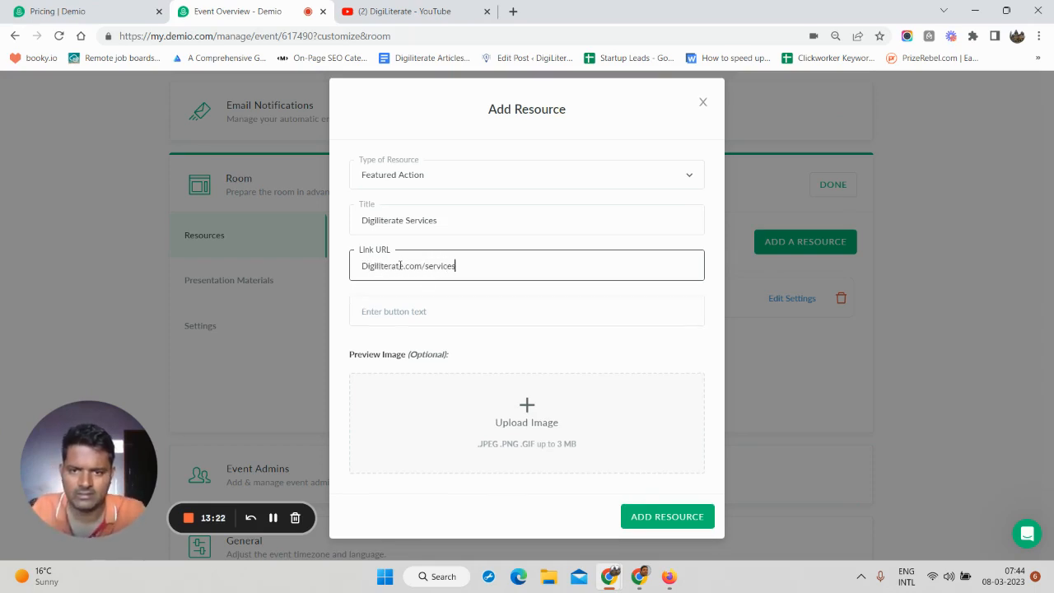
{"action": "left_click", "coordinate": [392, 322]}
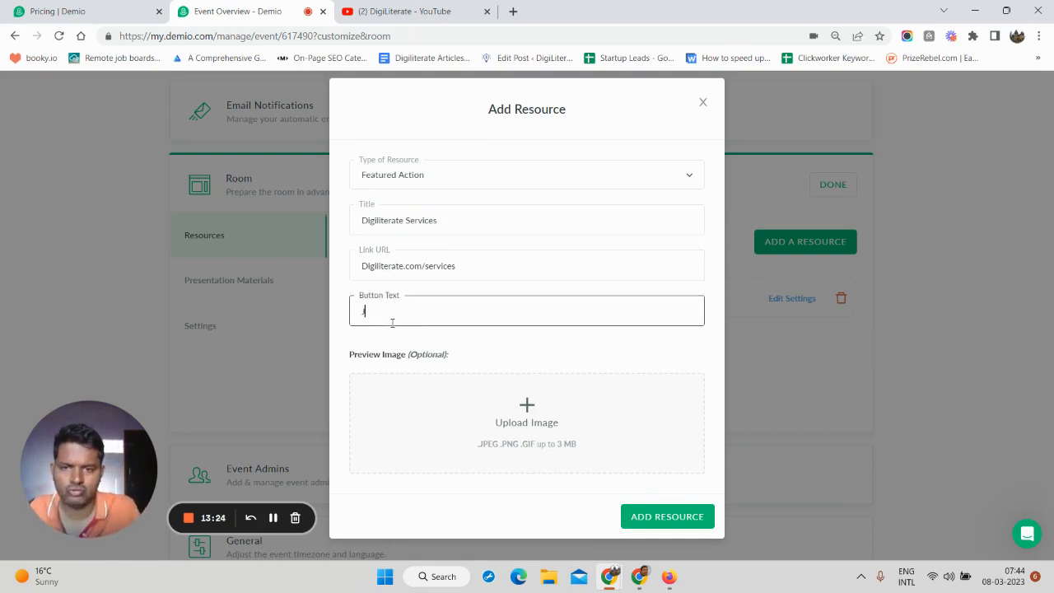
{"action": "type", "text": "Visit"}
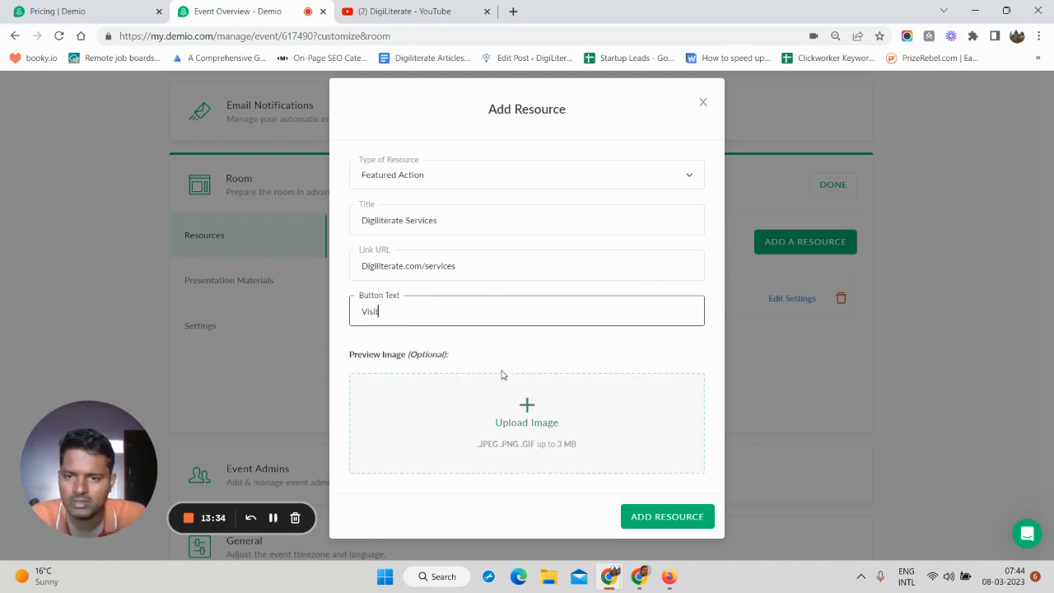
{"action": "left_click", "coordinate": [661, 519]}
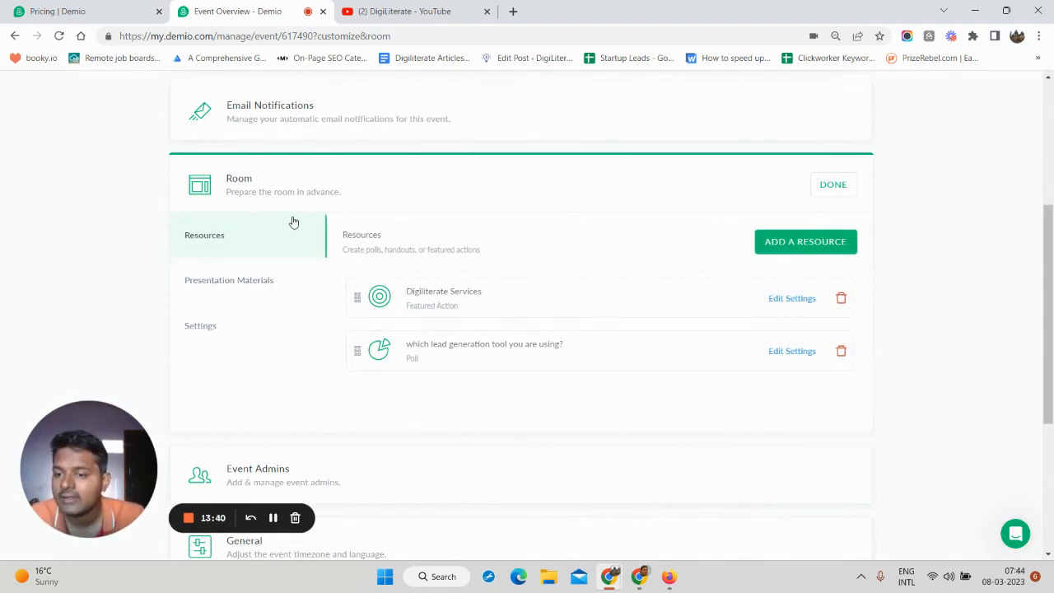
Step: Review the room's Presentation Materials and the available material types, and close the material form without adding anything
{"action": "left_click", "coordinate": [239, 282]}
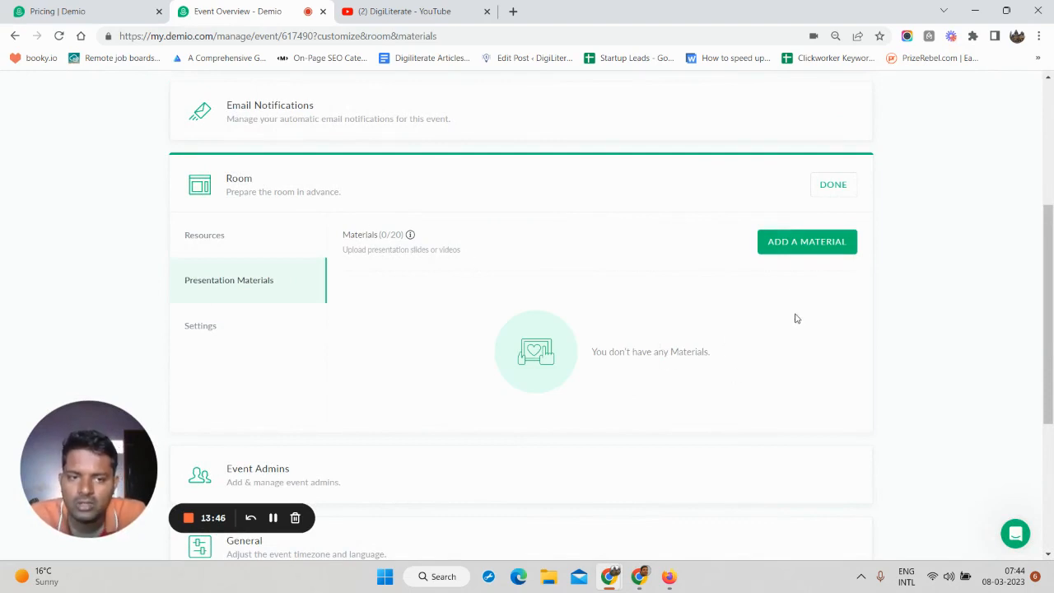
{"action": "left_click", "coordinate": [788, 243]}
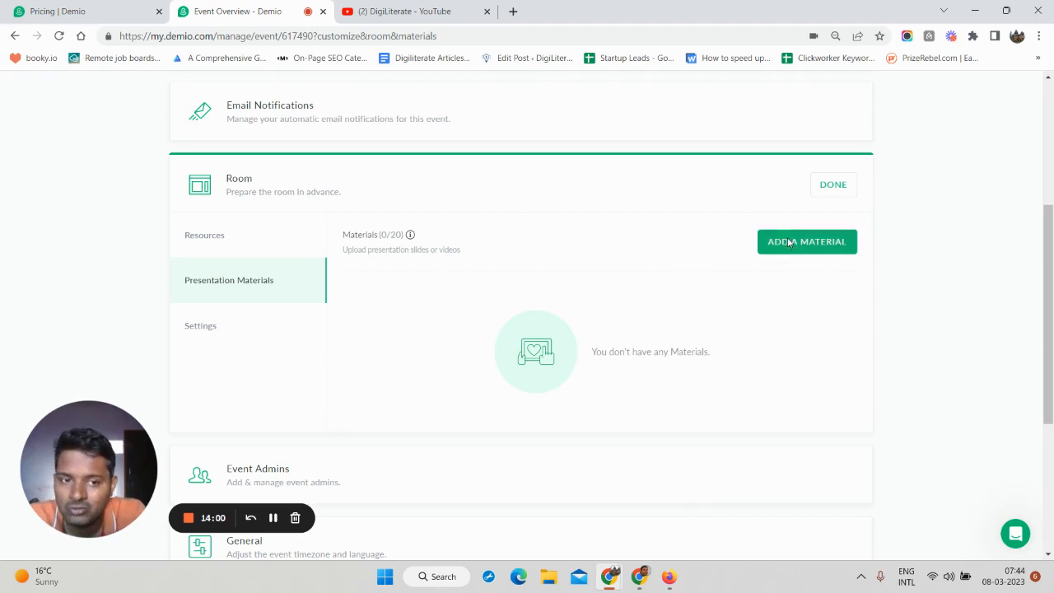
{"action": "left_click", "coordinate": [392, 261]}
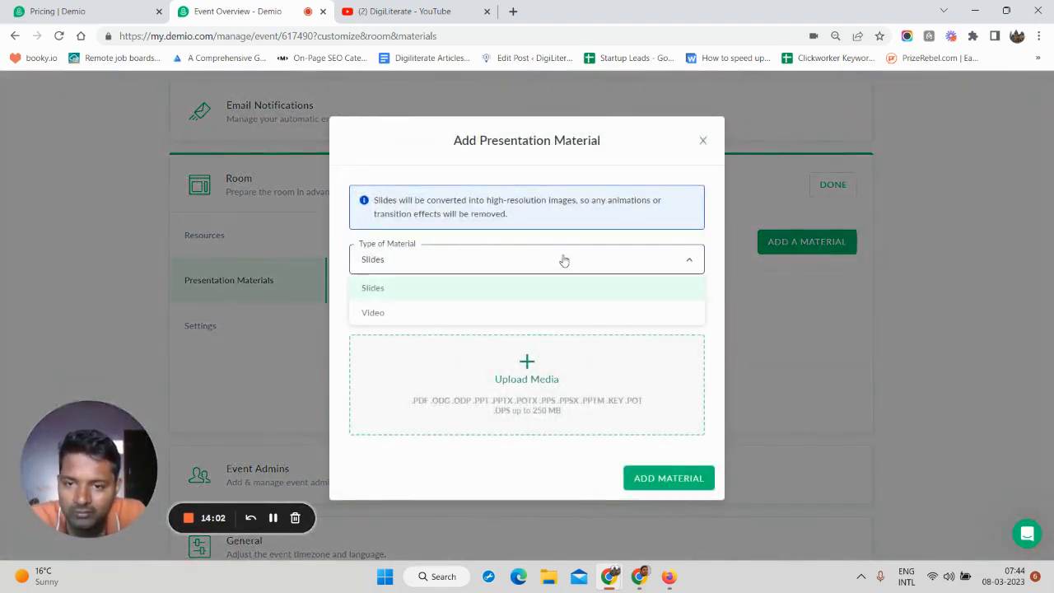
{"action": "left_click", "coordinate": [703, 141]}
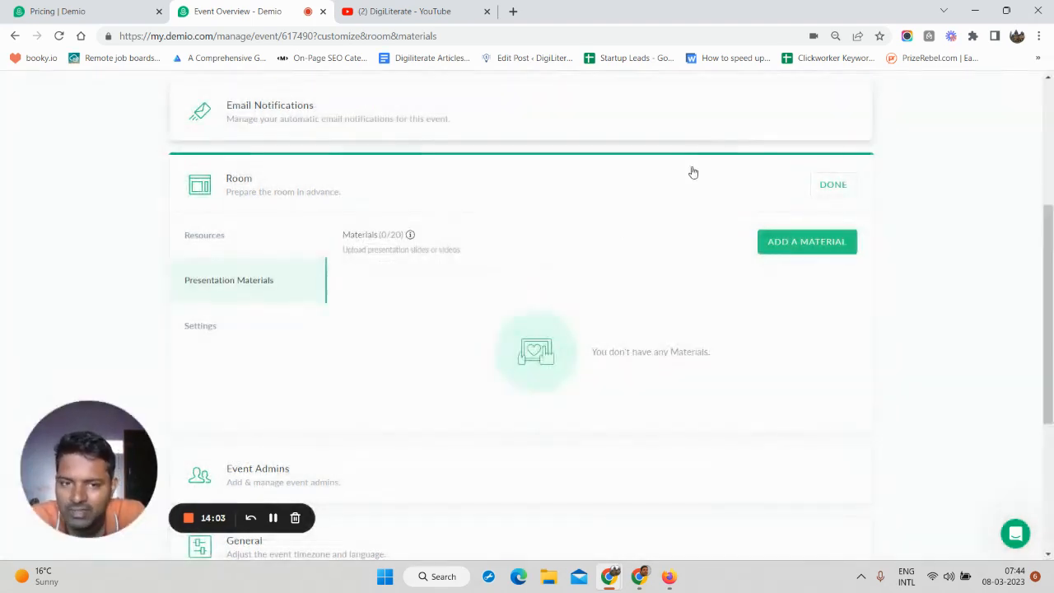
Step: In the room settings, turn on Post-Session Redirect and set its custom URL to digiliterate.com
{"action": "left_click", "coordinate": [233, 332]}
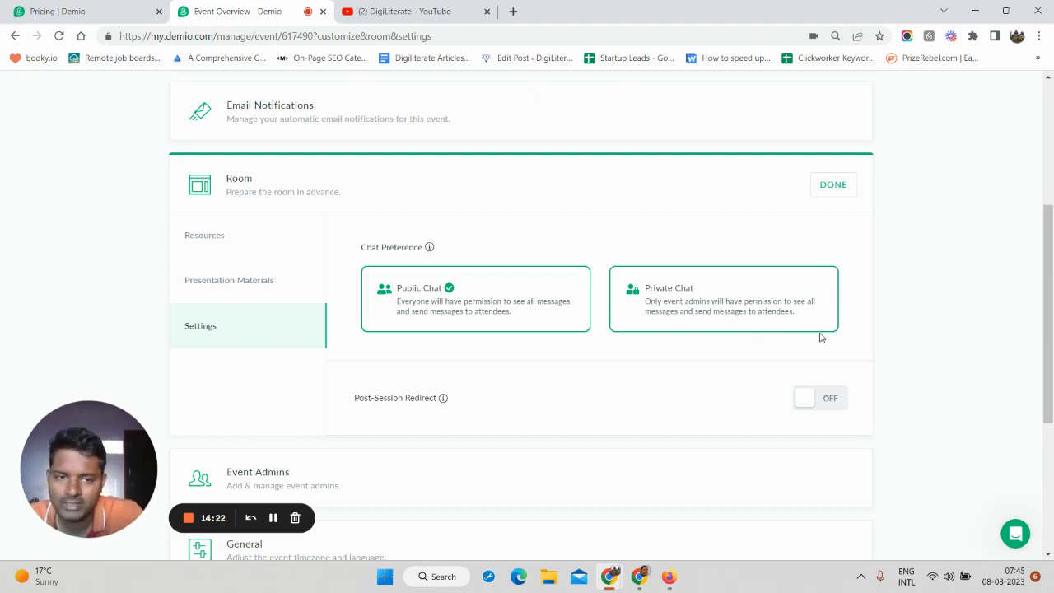
{"action": "scroll", "coordinate": [691, 395], "scroll_direction": "down", "scroll_amount": 1}
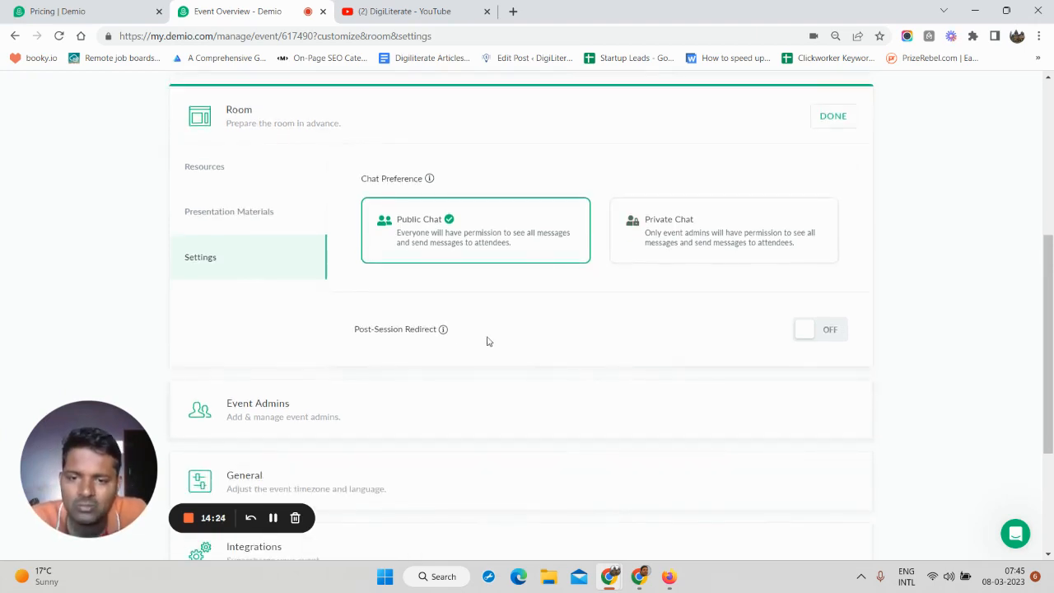
{"action": "mouse_move", "coordinate": [442, 330]}
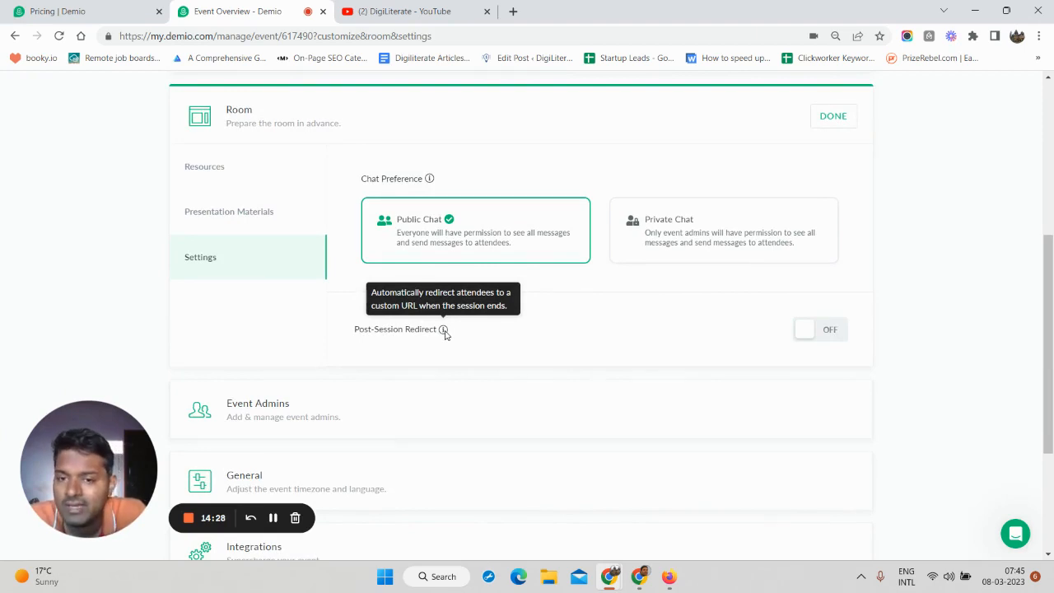
{"action": "left_click", "coordinate": [810, 340]}
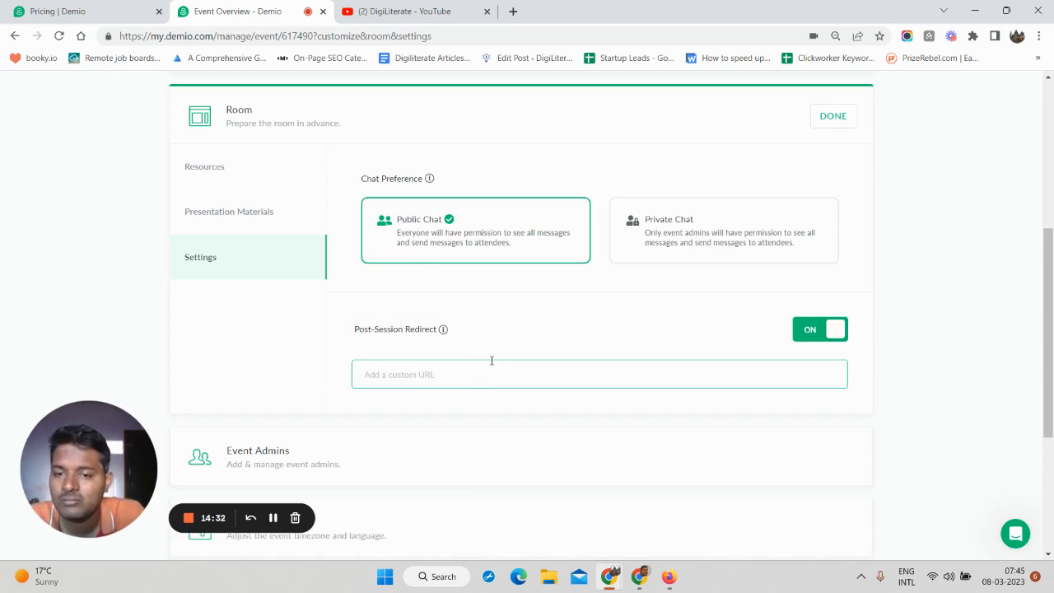
{"action": "left_click", "coordinate": [491, 362]}
{"action": "type", "text": "digil"}
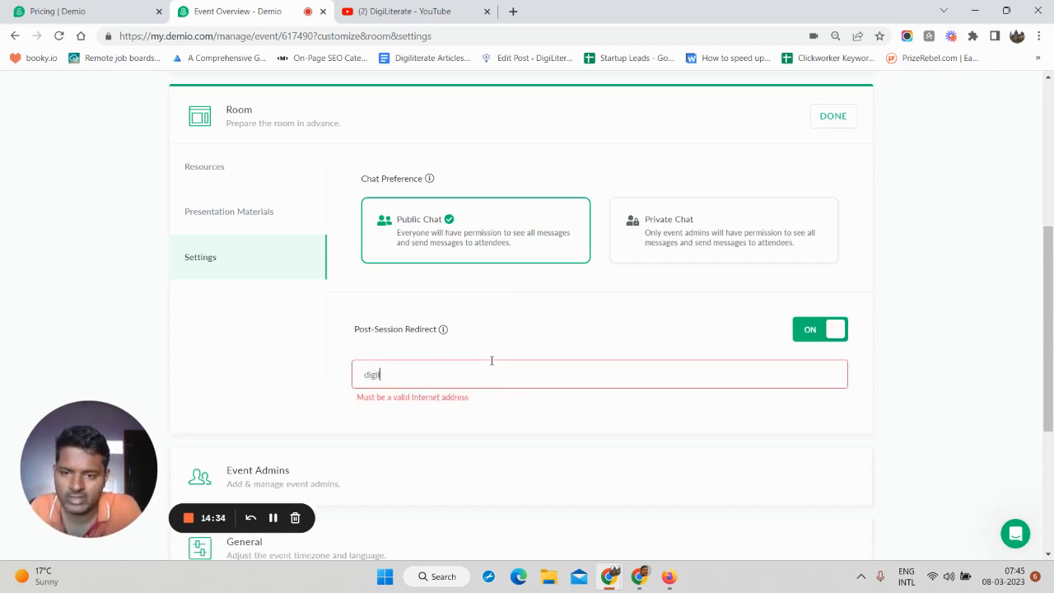
{"action": "type", "text": "iterate.com"}
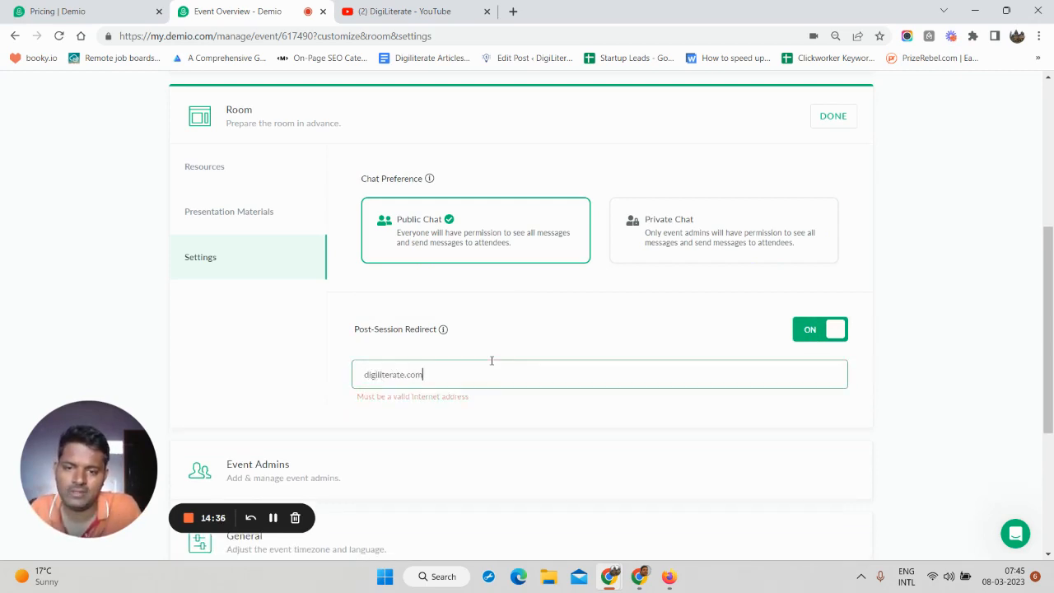
Step: Open the event's Event Admins section to view the options for adding an admin
{"action": "scroll", "coordinate": [557, 311], "scroll_direction": "down", "scroll_amount": 2}
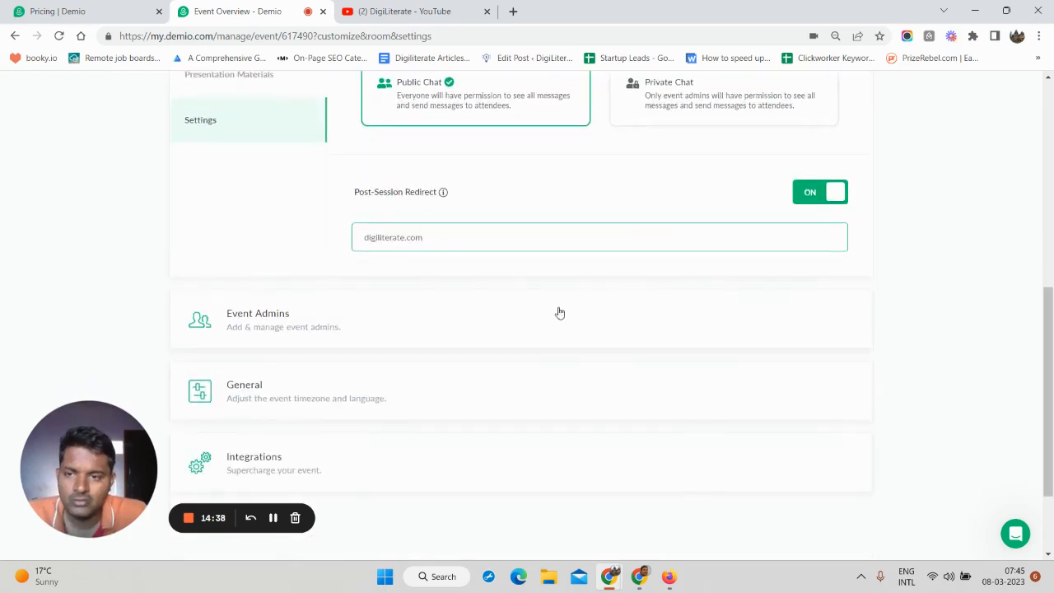
{"action": "scroll", "coordinate": [524, 271], "scroll_direction": "up", "scroll_amount": 4}
{"action": "scroll", "coordinate": [420, 272], "scroll_direction": "down", "scroll_amount": 4}
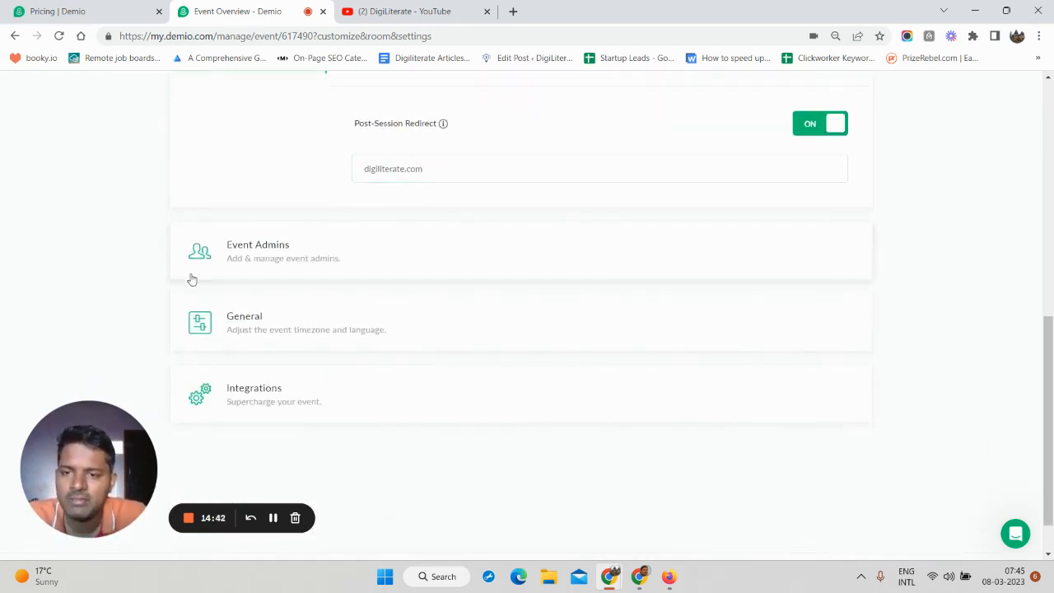
{"action": "left_click", "coordinate": [302, 257]}
{"action": "scroll", "coordinate": [369, 278], "scroll_direction": "up", "scroll_amount": 3}
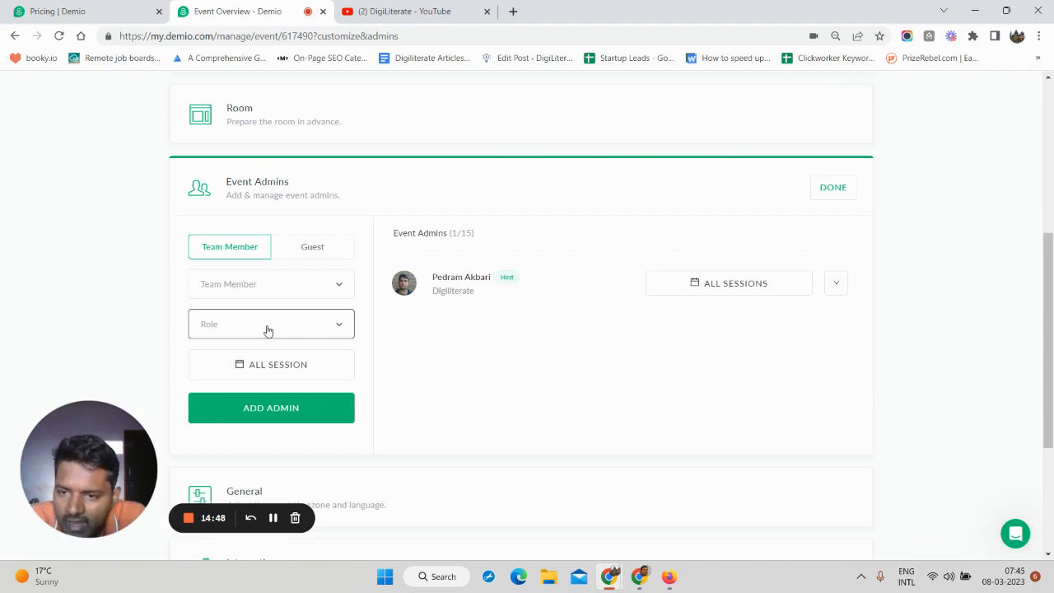
Step: Review the admin roles for a team member, select Presenter, and check which team members can be chosen
{"action": "left_click", "coordinate": [266, 328]}
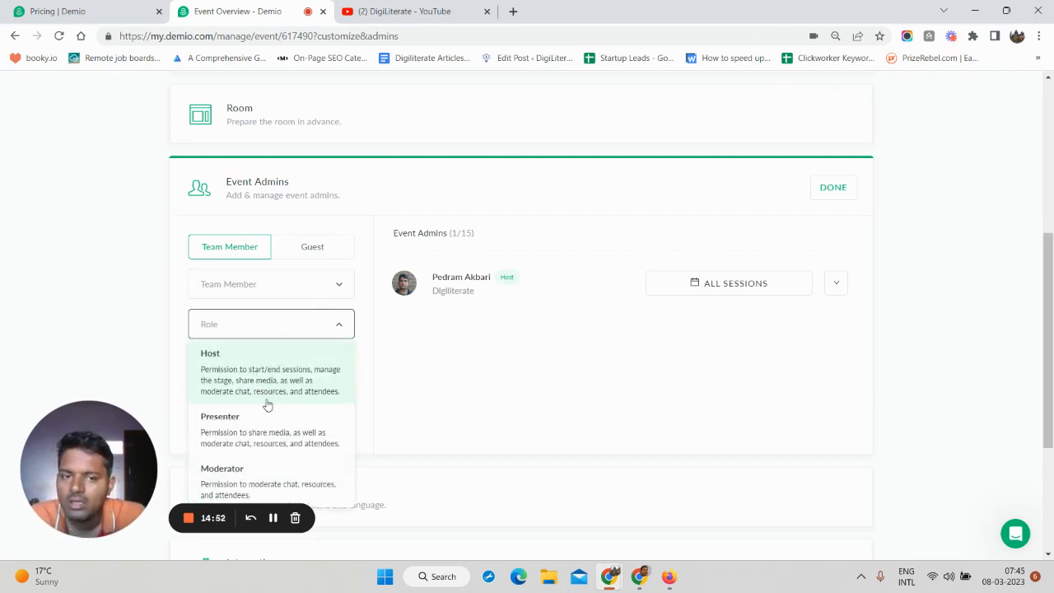
{"action": "scroll", "coordinate": [284, 418], "scroll_direction": "down", "scroll_amount": 1}
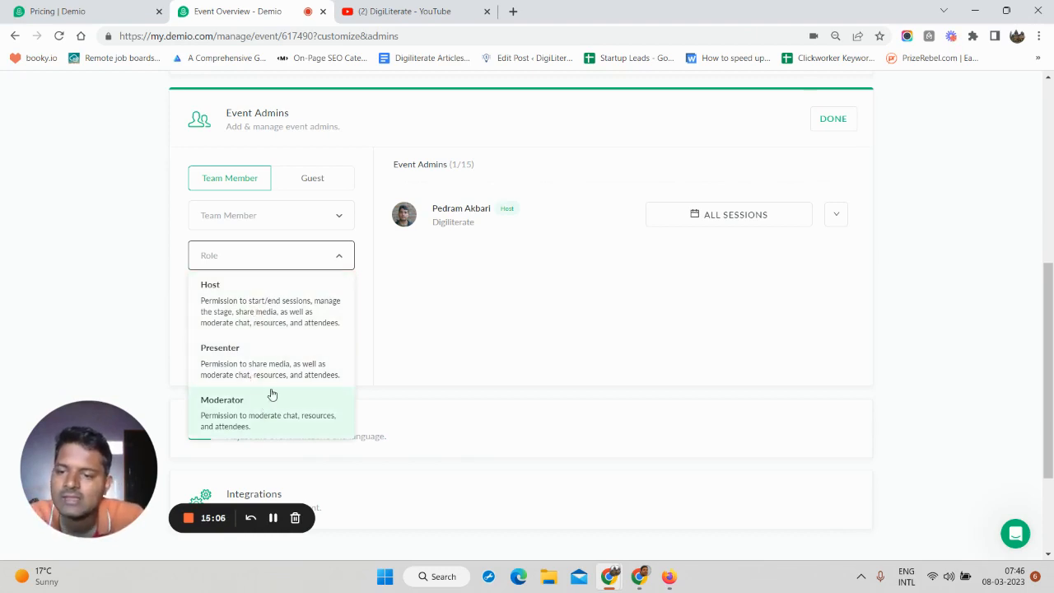
{"action": "left_click", "coordinate": [263, 356]}
{"action": "left_click", "coordinate": [239, 227]}
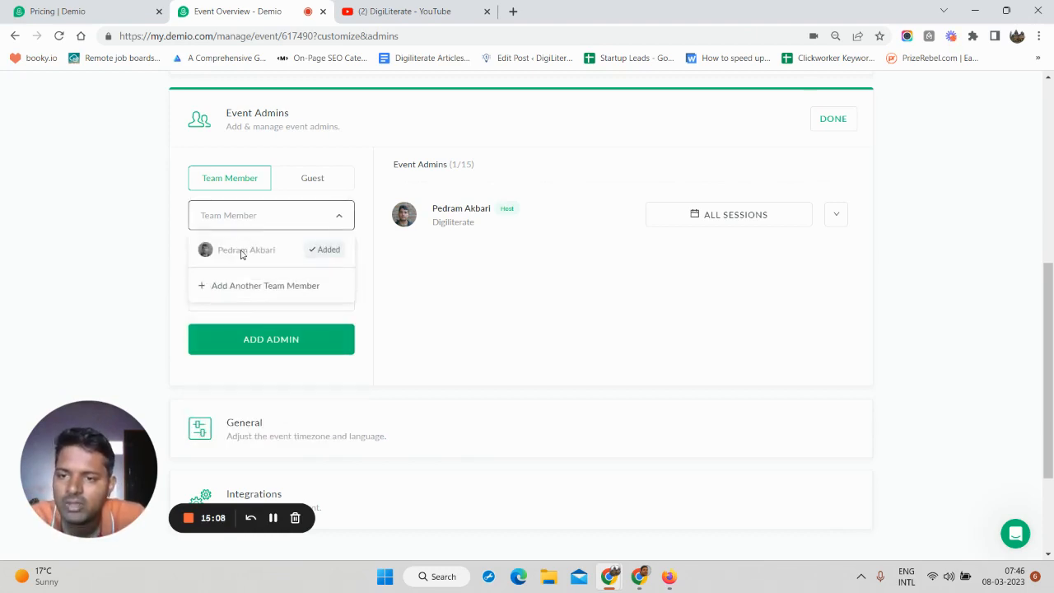
{"action": "left_click", "coordinate": [341, 306]}
Step: Review the fields for adding a guest admin and close the Event Admins section without adding anyone
{"action": "scroll", "coordinate": [330, 292], "scroll_direction": "up", "scroll_amount": 2}
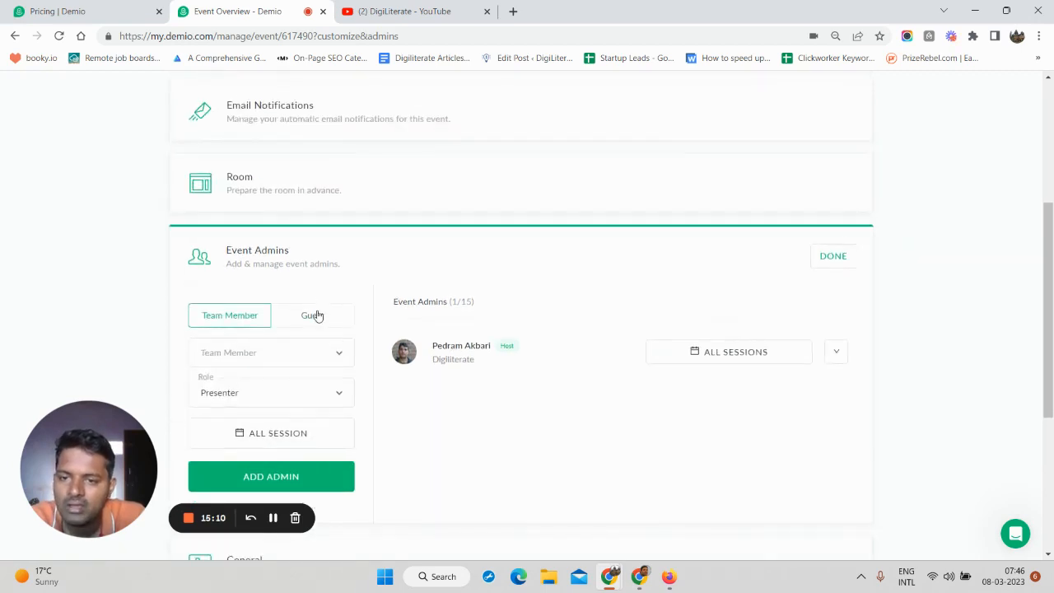
{"action": "left_click", "coordinate": [316, 312]}
{"action": "scroll", "coordinate": [329, 329], "scroll_direction": "down", "scroll_amount": 2}
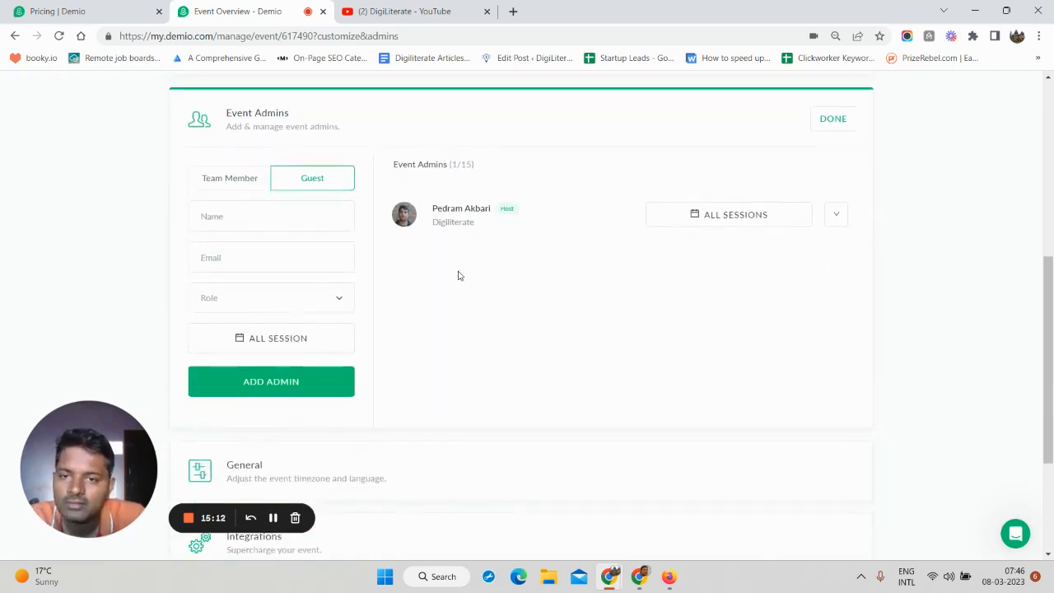
{"action": "scroll", "coordinate": [433, 301], "scroll_direction": "down", "scroll_amount": 2}
{"action": "scroll", "coordinate": [376, 338], "scroll_direction": "up", "scroll_amount": 2}
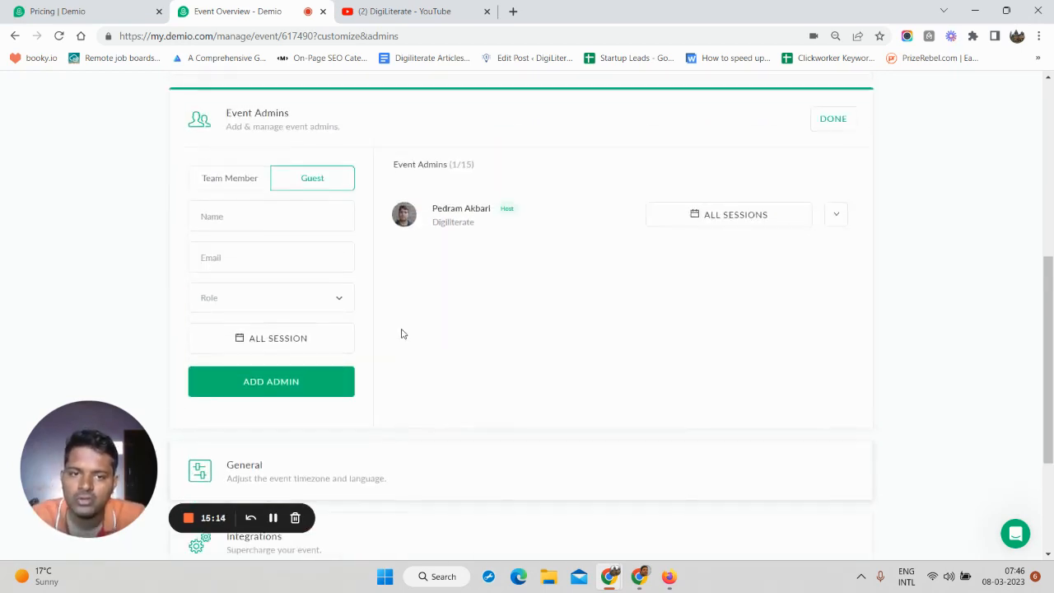
{"action": "scroll", "coordinate": [401, 335], "scroll_direction": "down", "scroll_amount": 1}
{"action": "scroll", "coordinate": [402, 333], "scroll_direction": "down", "scroll_amount": 2}
{"action": "scroll", "coordinate": [459, 301], "scroll_direction": "up", "scroll_amount": 2}
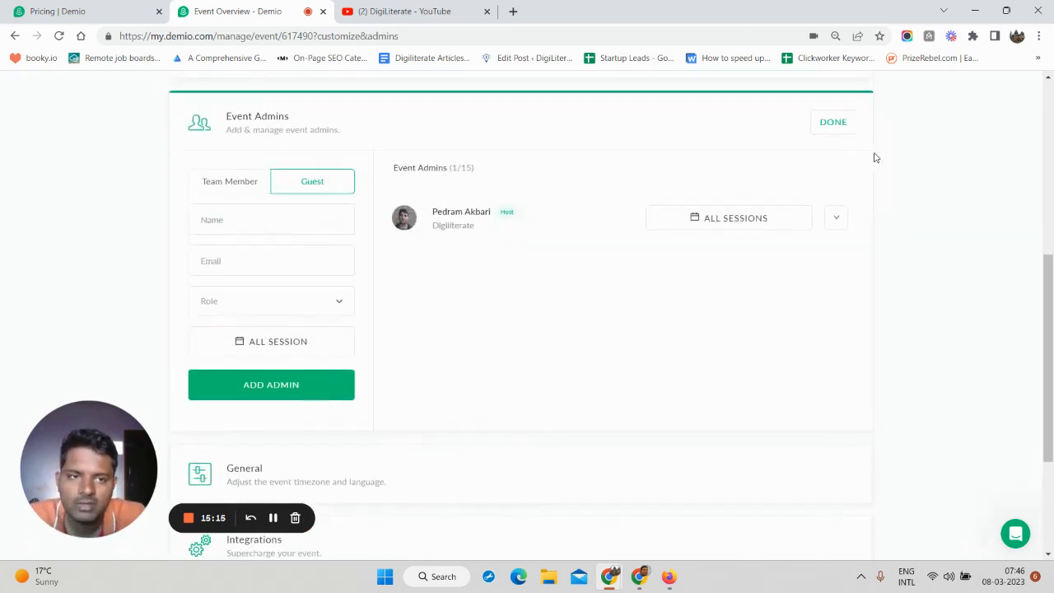
{"action": "left_click", "coordinate": [820, 126]}
Step: Review the event's timezone and language in the General section, and close the section without changing them
{"action": "scroll", "coordinate": [393, 244], "scroll_direction": "up", "scroll_amount": 1}
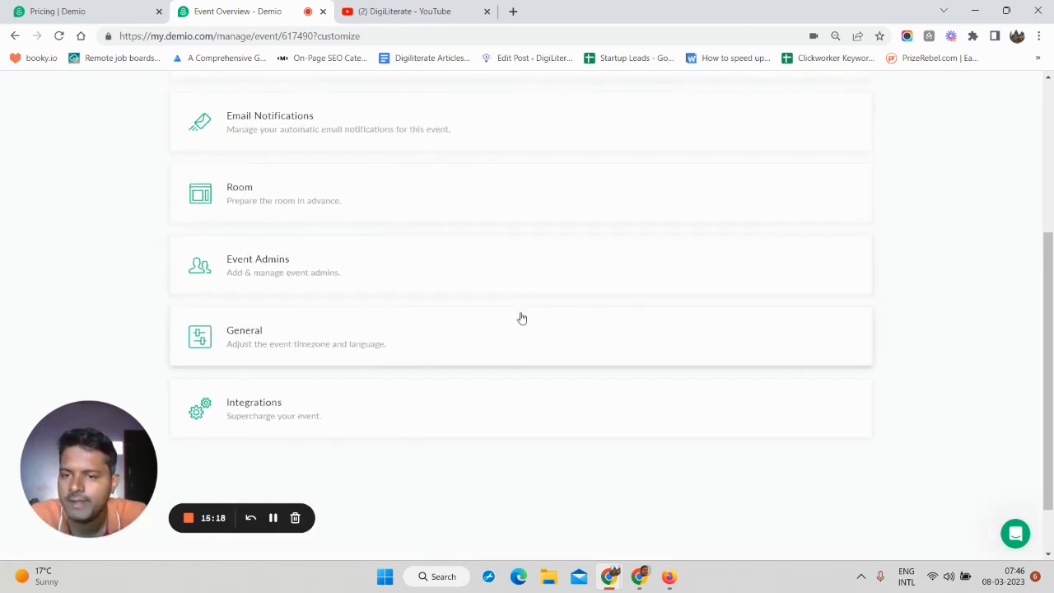
{"action": "scroll", "coordinate": [381, 284], "scroll_direction": "down", "scroll_amount": 1}
{"action": "left_click", "coordinate": [343, 273]}
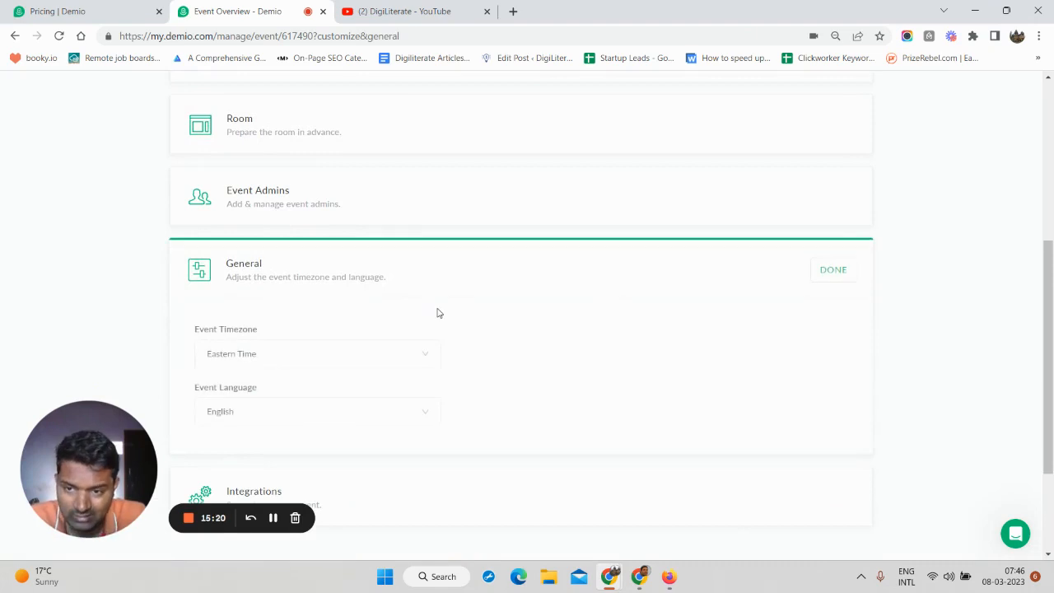
{"action": "scroll", "coordinate": [334, 240], "scroll_direction": "down", "scroll_amount": 1}
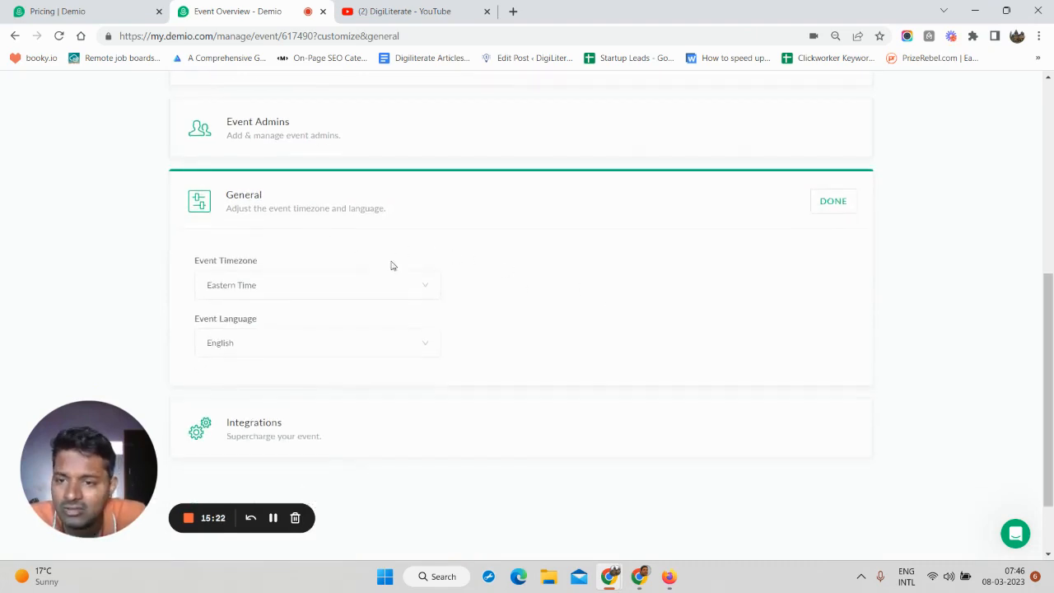
{"action": "left_click", "coordinate": [246, 275]}
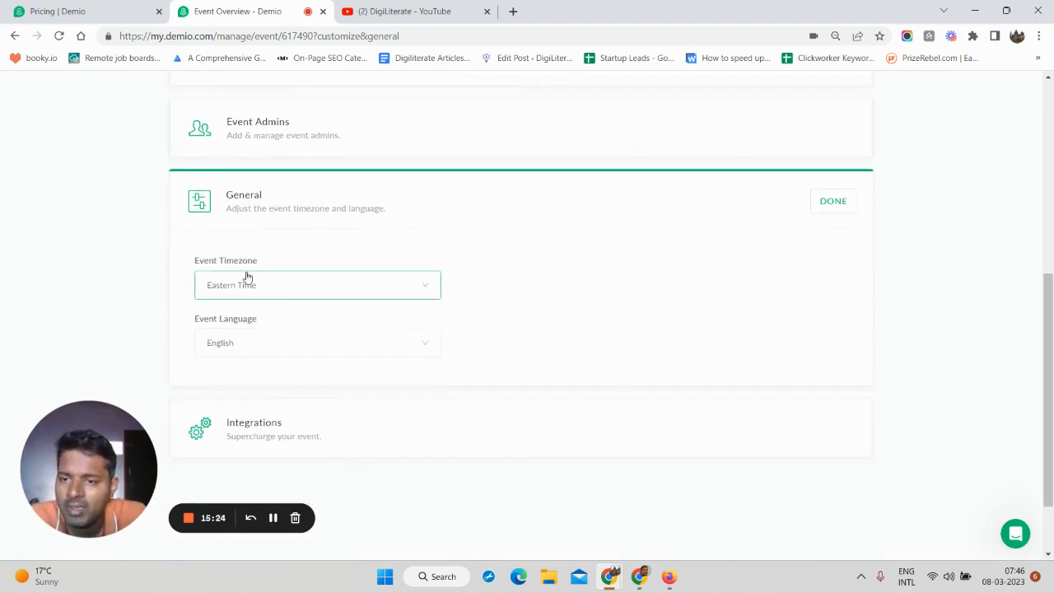
{"action": "left_click", "coordinate": [271, 322]}
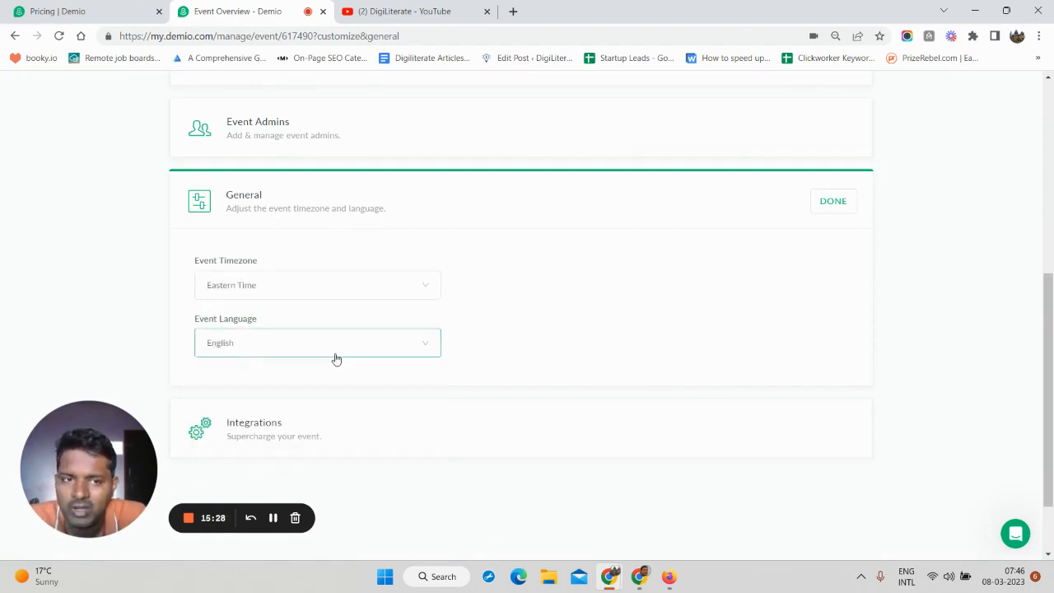
{"action": "left_click", "coordinate": [833, 201]}
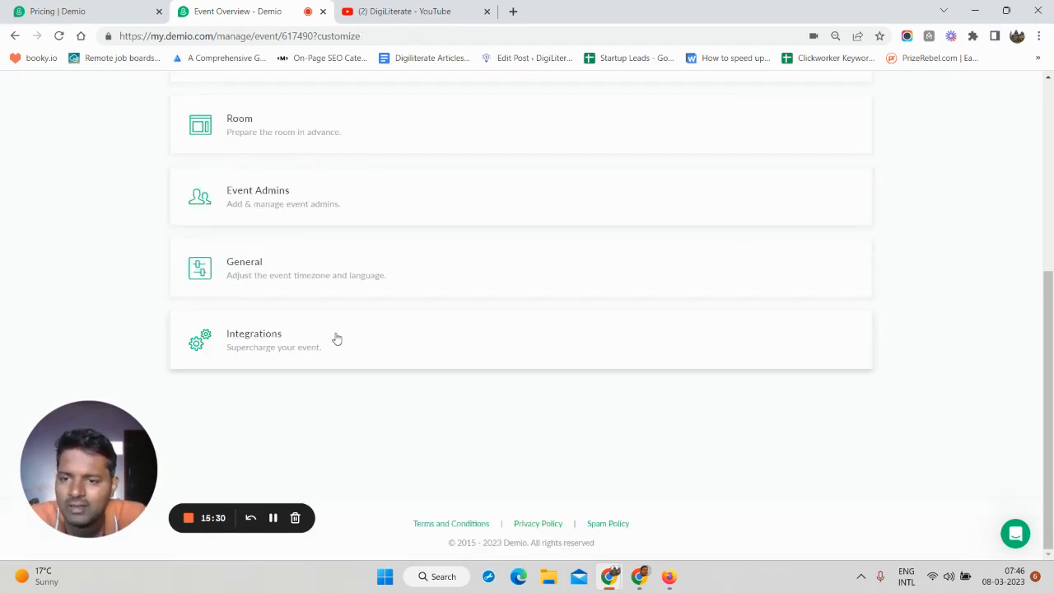
Step: Check the event's Integrations section, close it, and look over the list of customization sections
{"action": "left_click", "coordinate": [289, 341]}
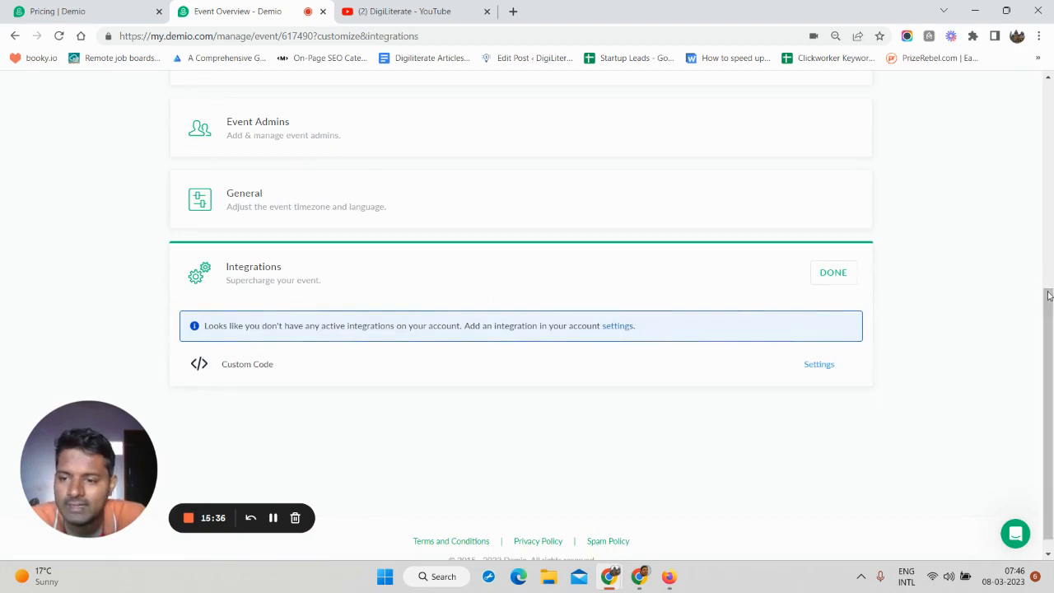
{"action": "left_click", "coordinate": [832, 278]}
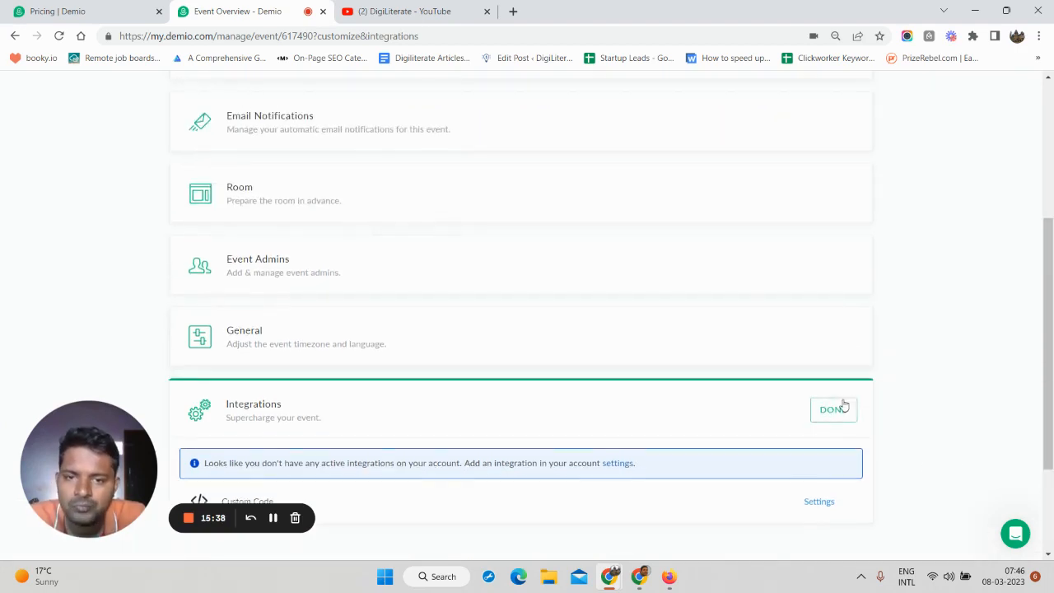
{"action": "scroll", "coordinate": [576, 329], "scroll_direction": "up", "scroll_amount": 4}
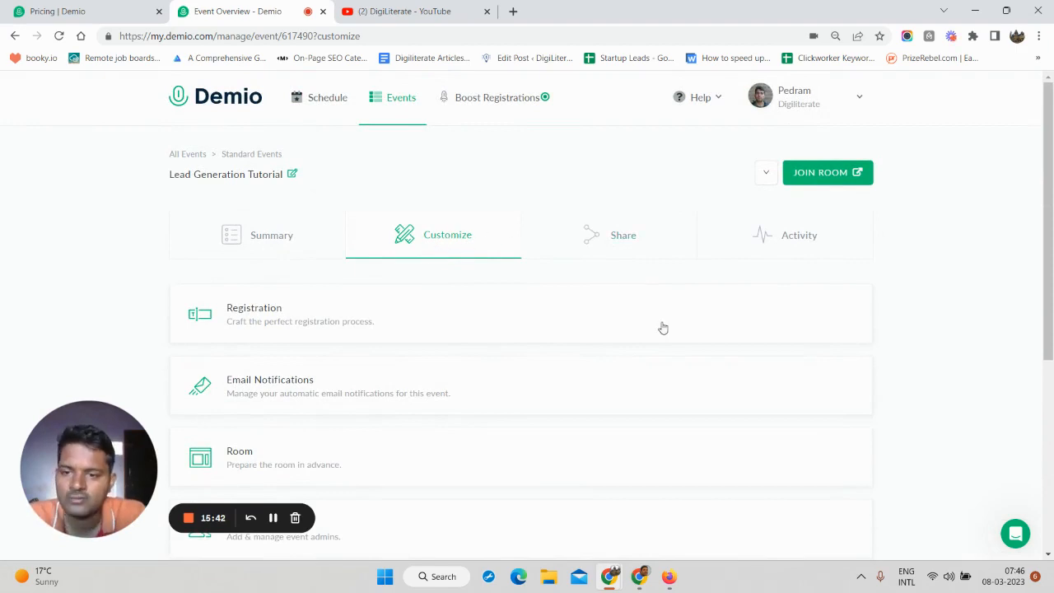
{"action": "scroll", "coordinate": [638, 330], "scroll_direction": "down", "scroll_amount": 3}
{"action": "scroll", "coordinate": [615, 339], "scroll_direction": "down", "scroll_amount": 2}
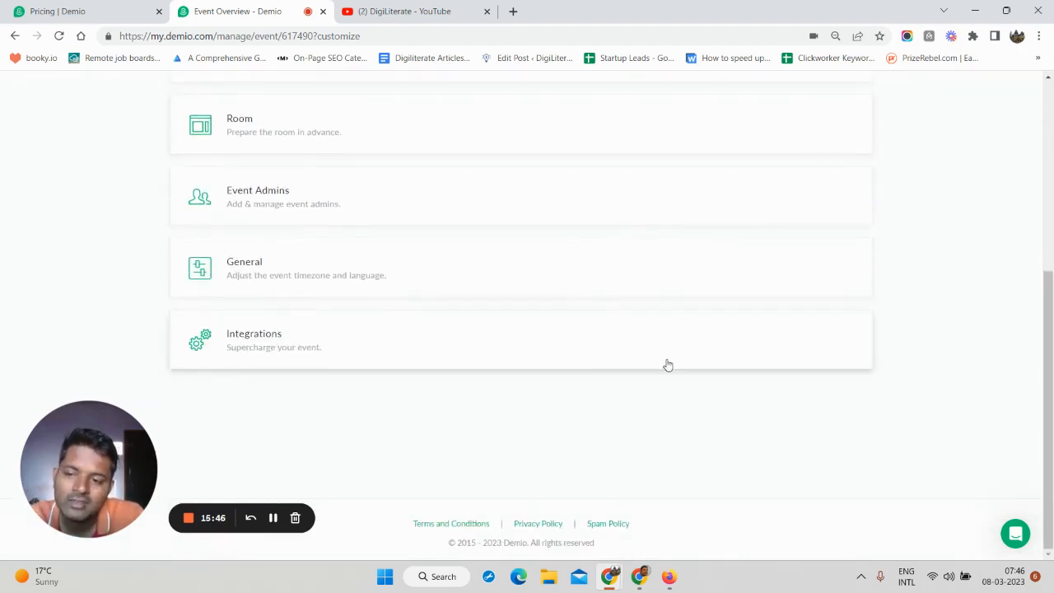
{"action": "scroll", "coordinate": [758, 440], "scroll_direction": "up", "scroll_amount": 2}
{"action": "scroll", "coordinate": [755, 428], "scroll_direction": "down", "scroll_amount": 2}
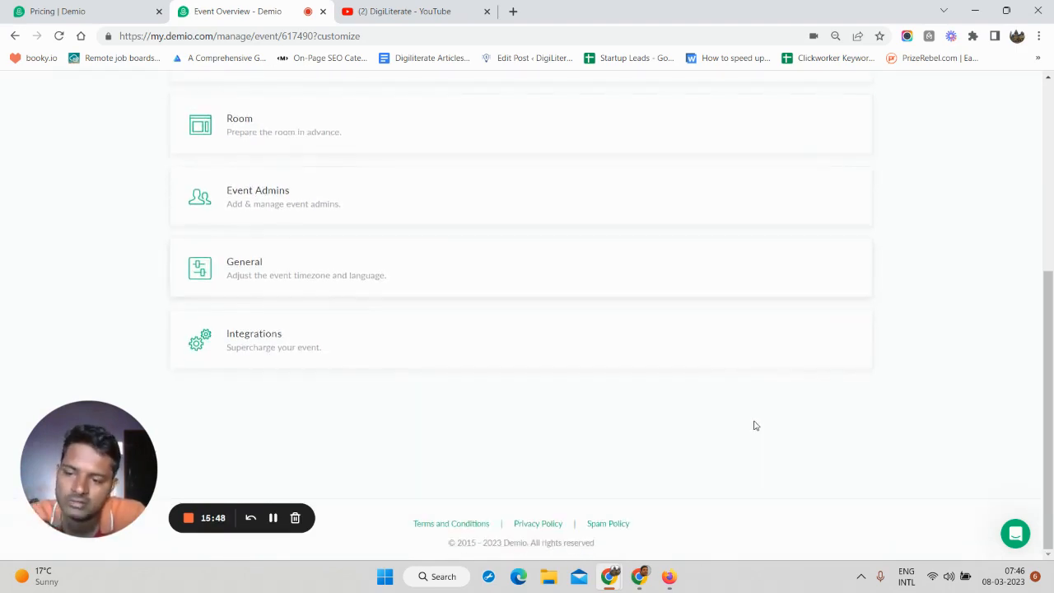
Step: Open the event's Share options and copy the event registration link
{"action": "scroll", "coordinate": [750, 412], "scroll_direction": "up", "scroll_amount": 5}
{"action": "left_click", "coordinate": [624, 236]}
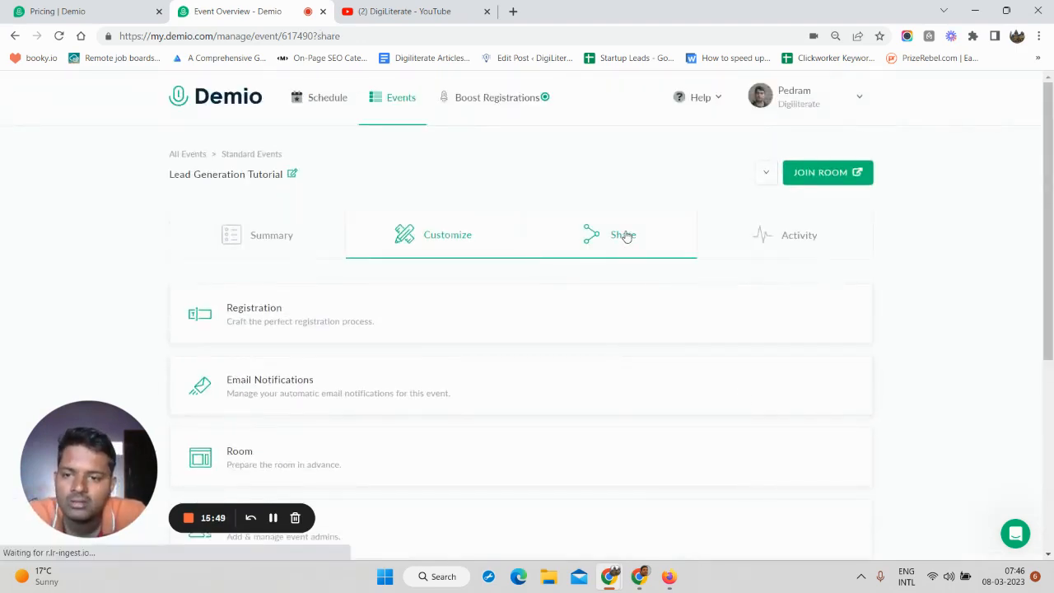
{"action": "scroll", "coordinate": [598, 271], "scroll_direction": "down", "scroll_amount": 2}
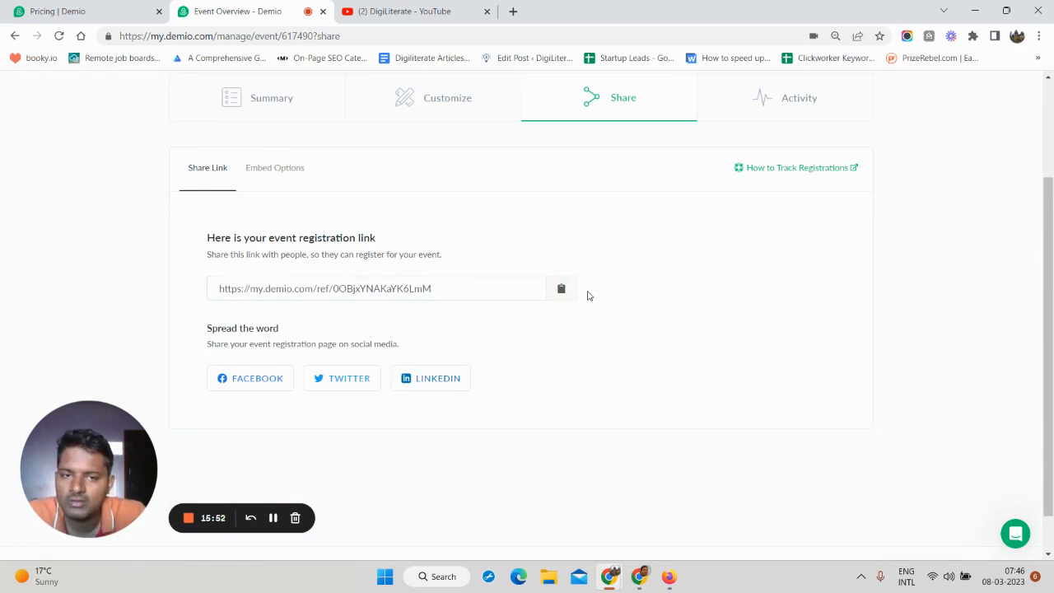
{"action": "left_click", "coordinate": [452, 290]}
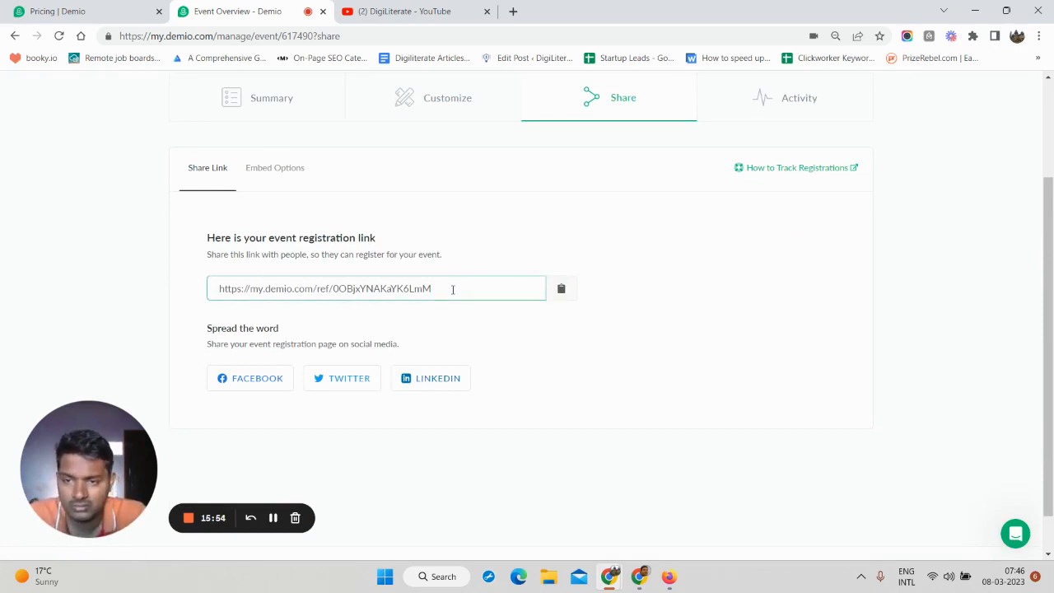
{"action": "left_click", "coordinate": [274, 232]}
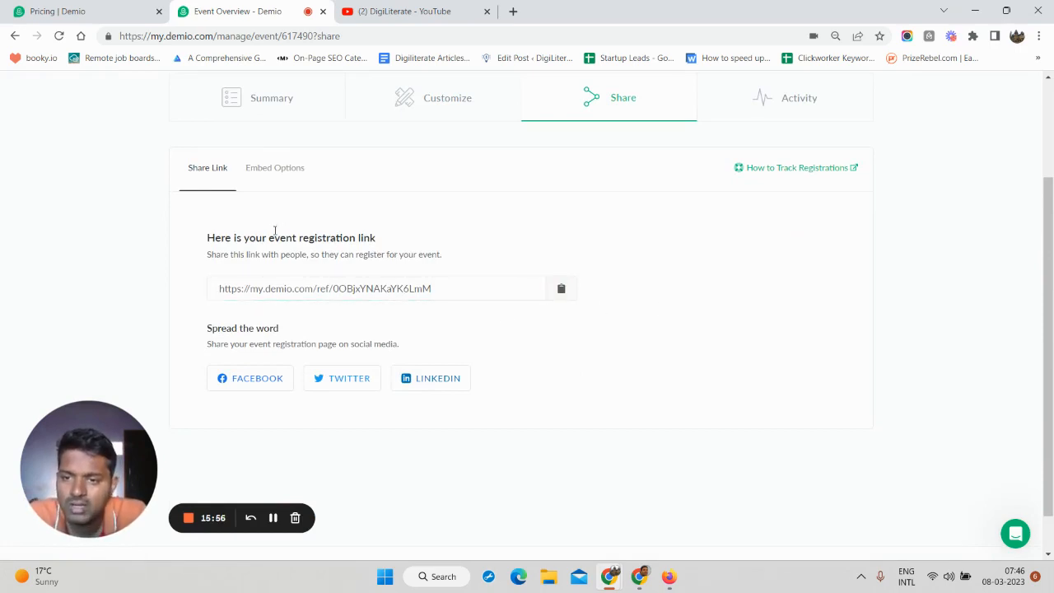
{"action": "left_click", "coordinate": [282, 288]}
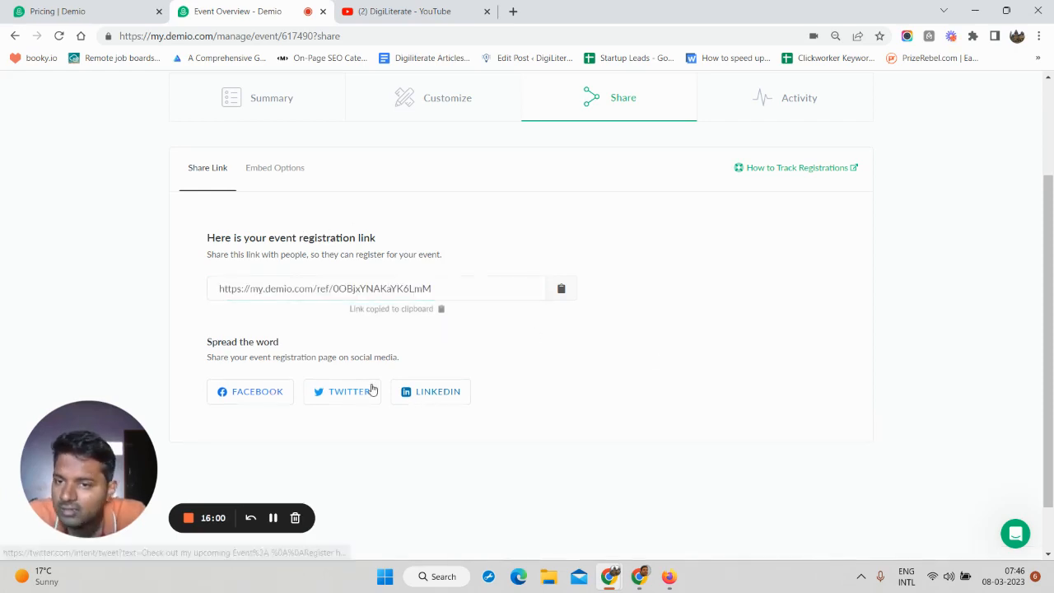
Step: Compare the previews and settings of the Inline Embed and Popover Embed options, ending on Inline Embed
{"action": "left_click", "coordinate": [282, 167]}
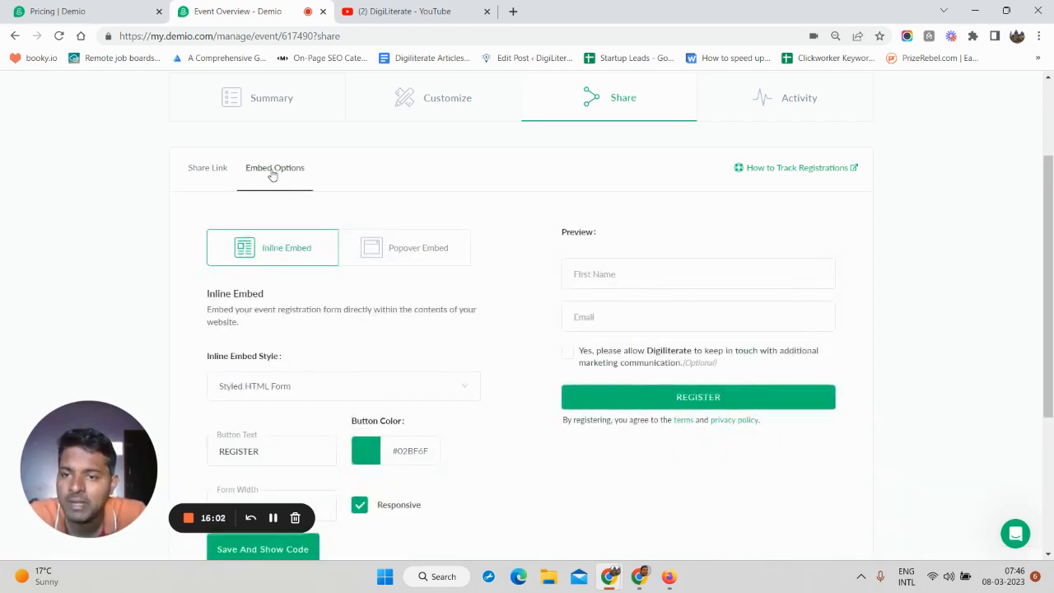
{"action": "scroll", "coordinate": [346, 376], "scroll_direction": "down", "scroll_amount": 2}
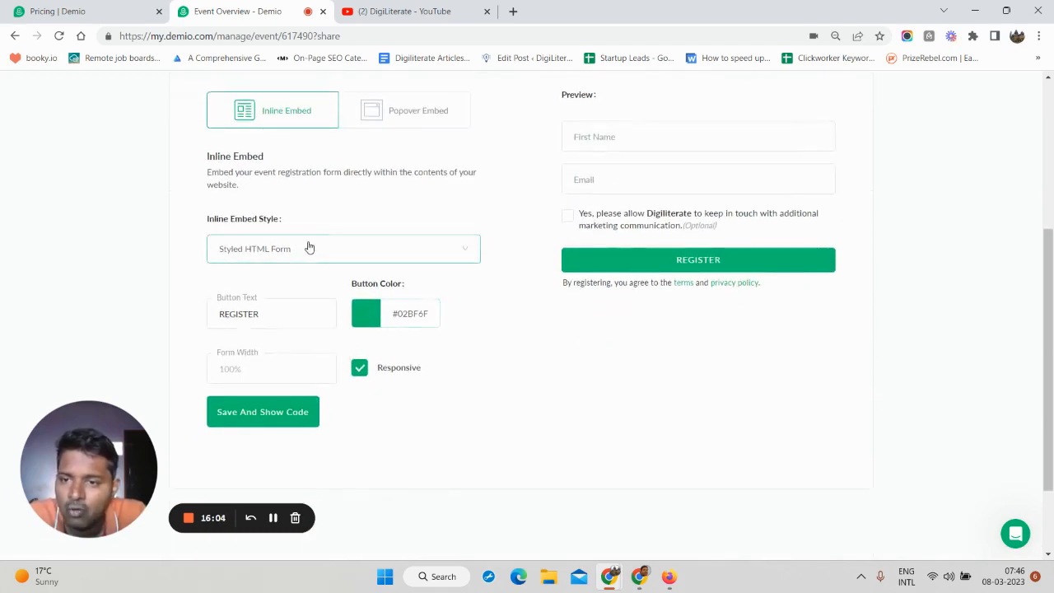
{"action": "scroll", "coordinate": [384, 328], "scroll_direction": "up", "scroll_amount": 1}
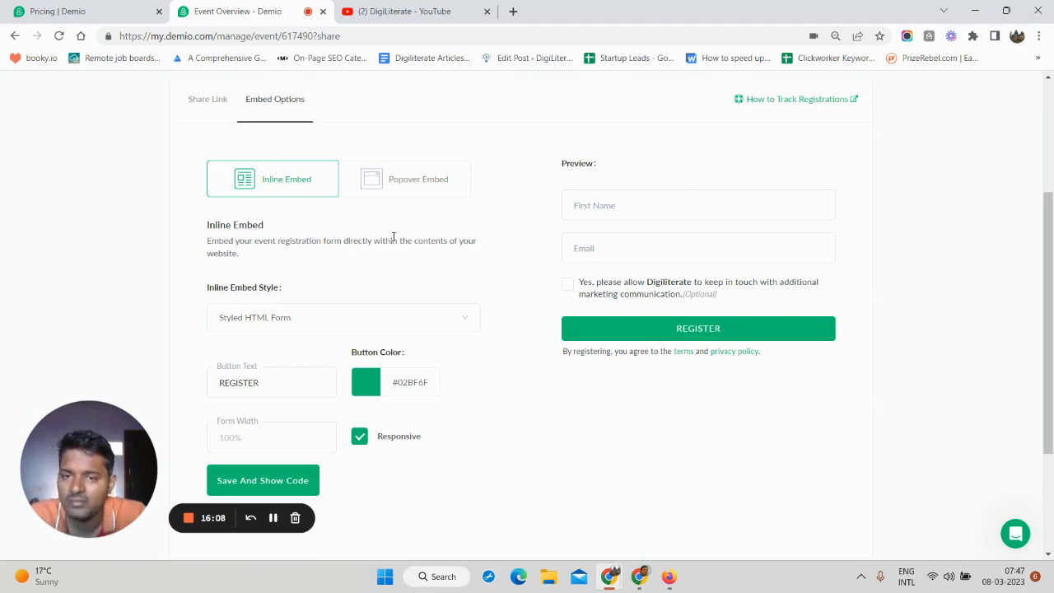
{"action": "left_click", "coordinate": [417, 193]}
{"action": "scroll", "coordinate": [584, 238], "scroll_direction": "up", "scroll_amount": 1}
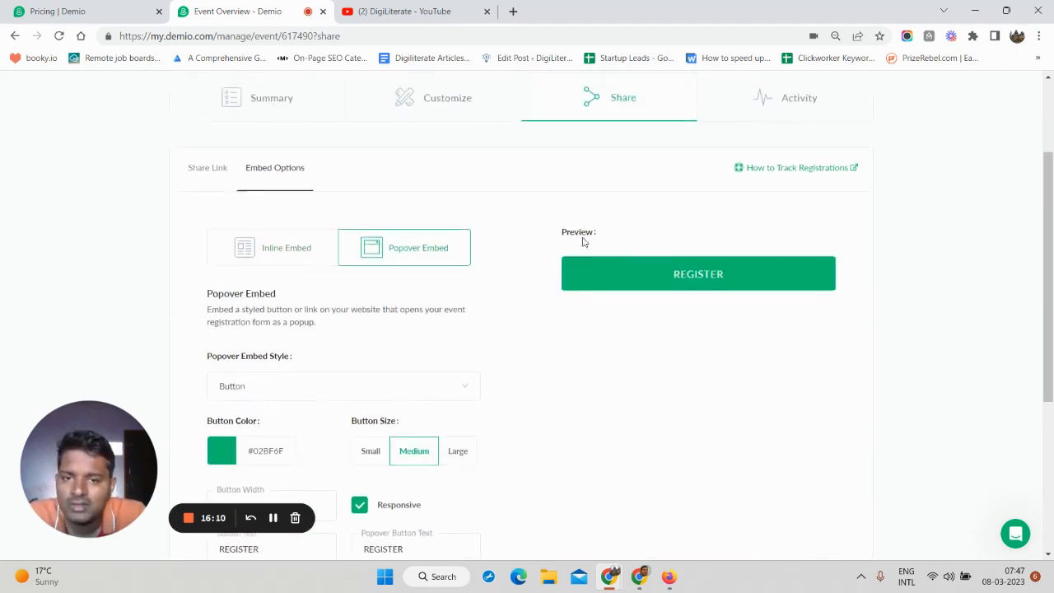
{"action": "scroll", "coordinate": [352, 223], "scroll_direction": "down", "scroll_amount": 1}
{"action": "left_click", "coordinate": [329, 186]}
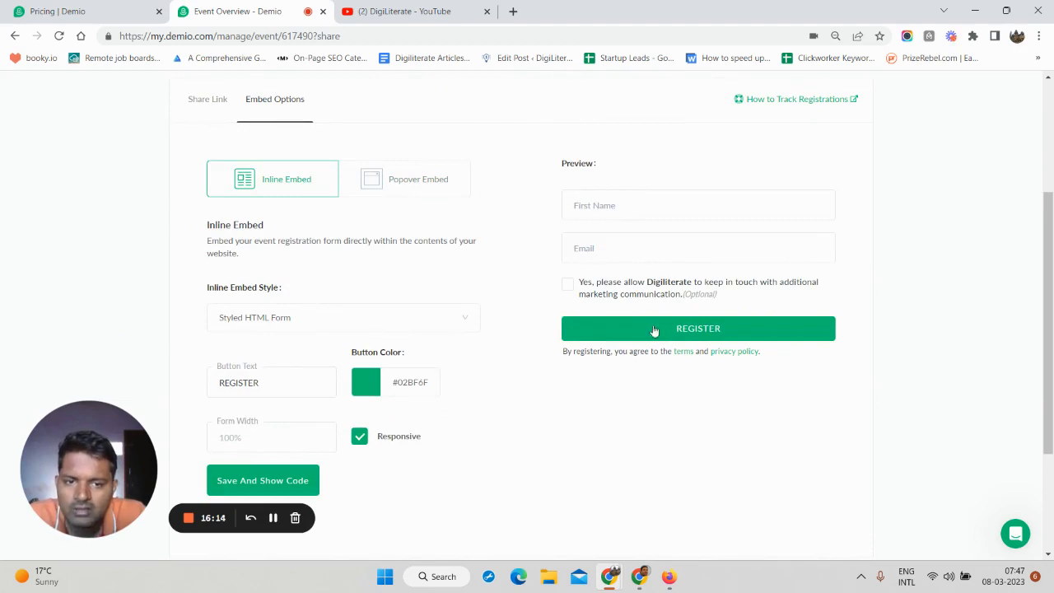
Step: Change the inline embed form's button color to #47C793
{"action": "scroll", "coordinate": [326, 377], "scroll_direction": "down", "scroll_amount": 1}
{"action": "left_click", "coordinate": [365, 316]}
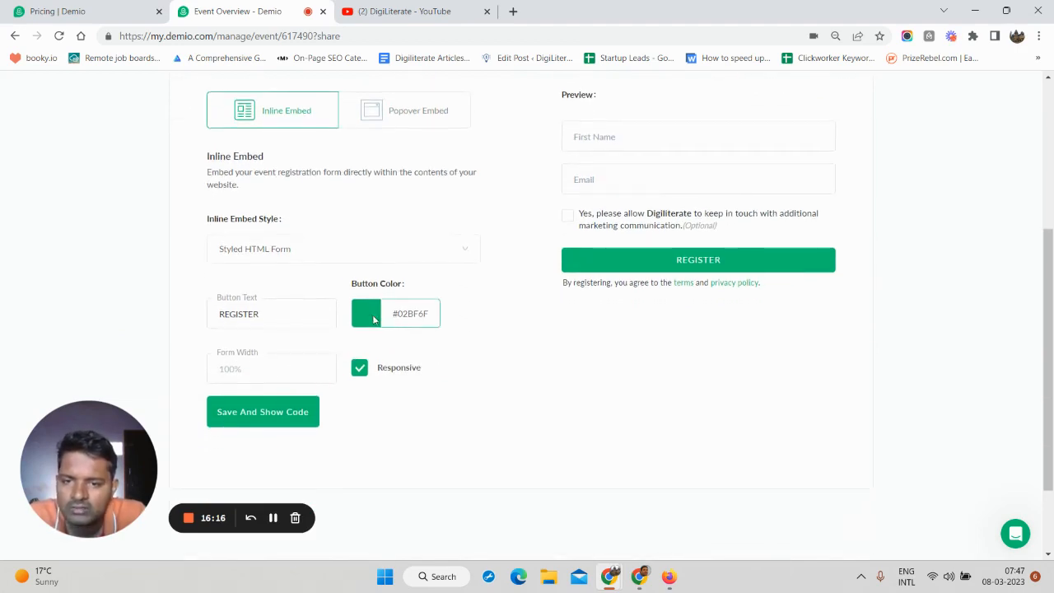
{"action": "left_click_drag", "start_coordinate": [370, 316], "coordinate": [396, 267]}
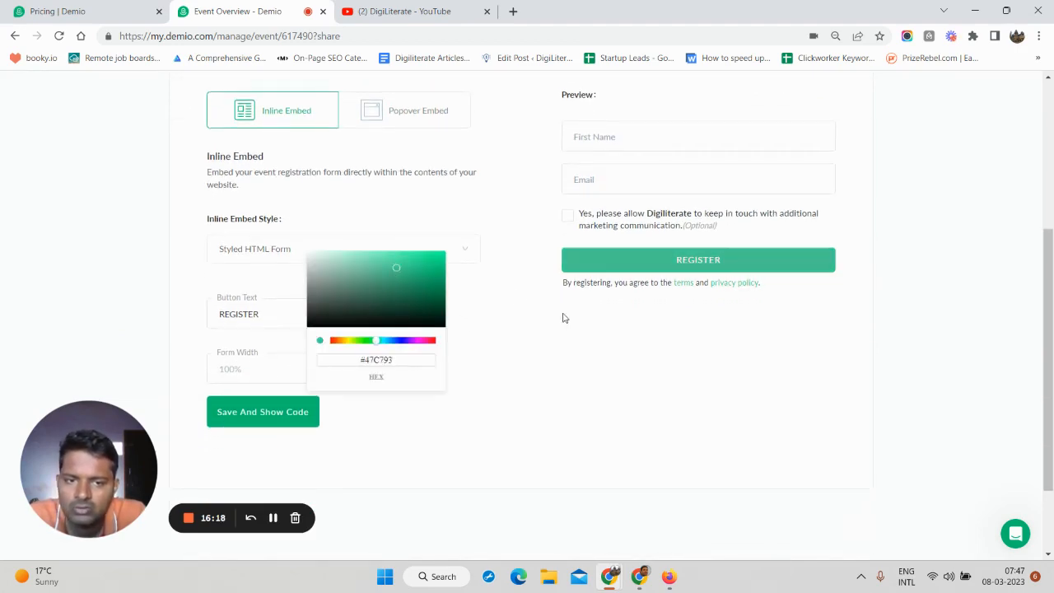
{"action": "left_click", "coordinate": [643, 301]}
Step: Open the event's Activity and review the session's registration insights and its list of registered people
{"action": "scroll", "coordinate": [729, 245], "scroll_direction": "up", "scroll_amount": 3}
{"action": "left_click", "coordinate": [800, 168]}
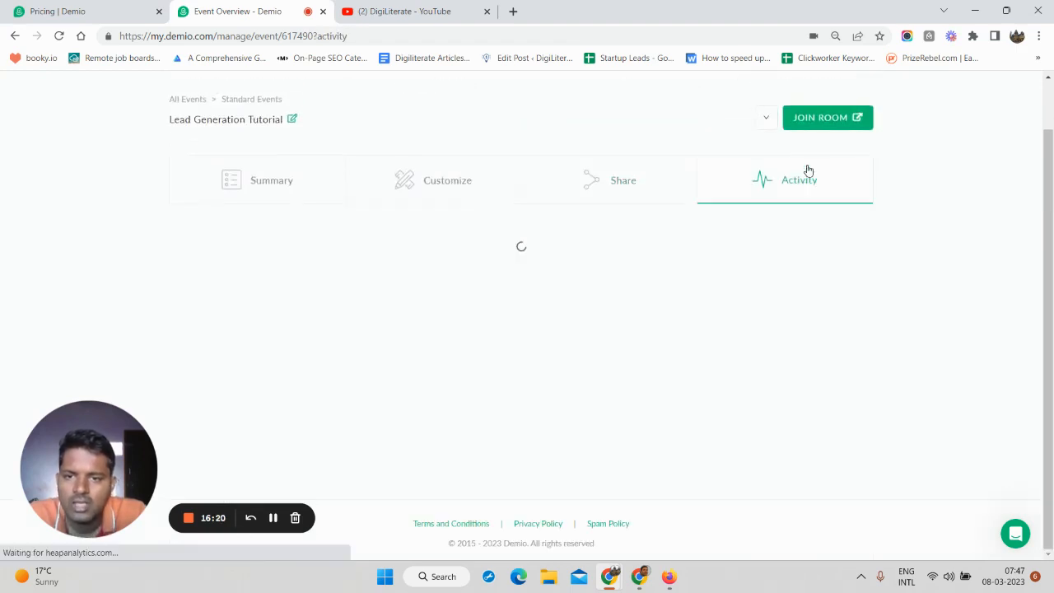
{"action": "scroll", "coordinate": [524, 334], "scroll_direction": "down", "scroll_amount": 1}
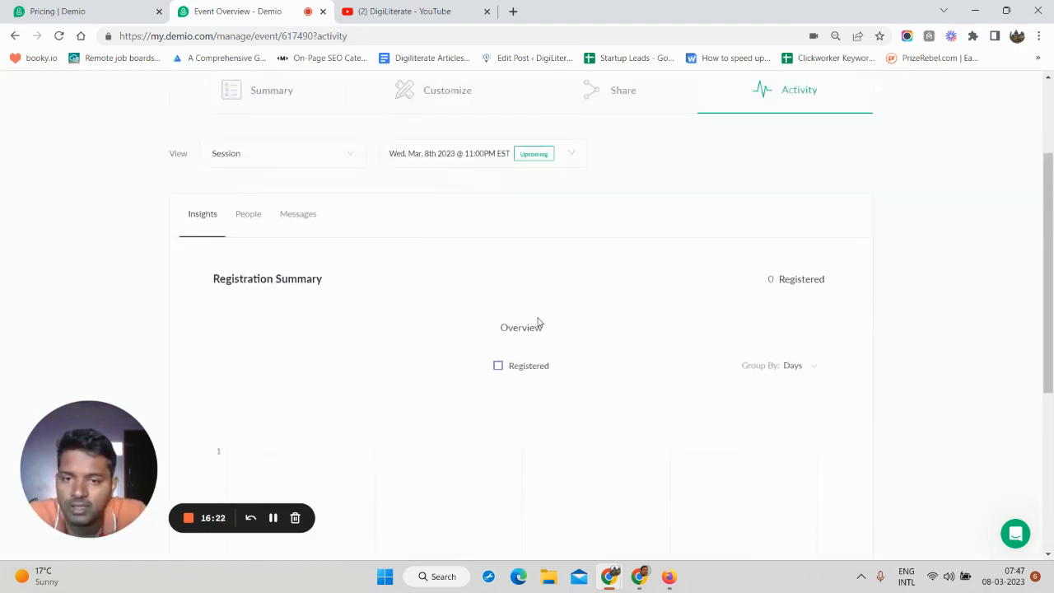
{"action": "scroll", "coordinate": [539, 325], "scroll_direction": "up", "scroll_amount": 1}
{"action": "scroll", "coordinate": [556, 311], "scroll_direction": "down", "scroll_amount": 4}
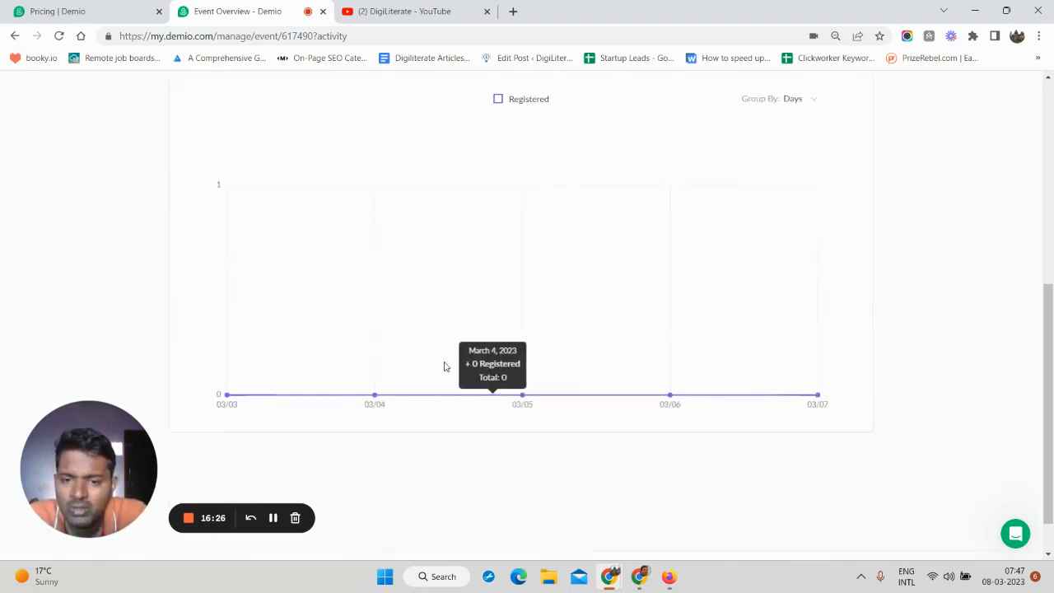
{"action": "scroll", "coordinate": [444, 365], "scroll_direction": "up", "scroll_amount": 3}
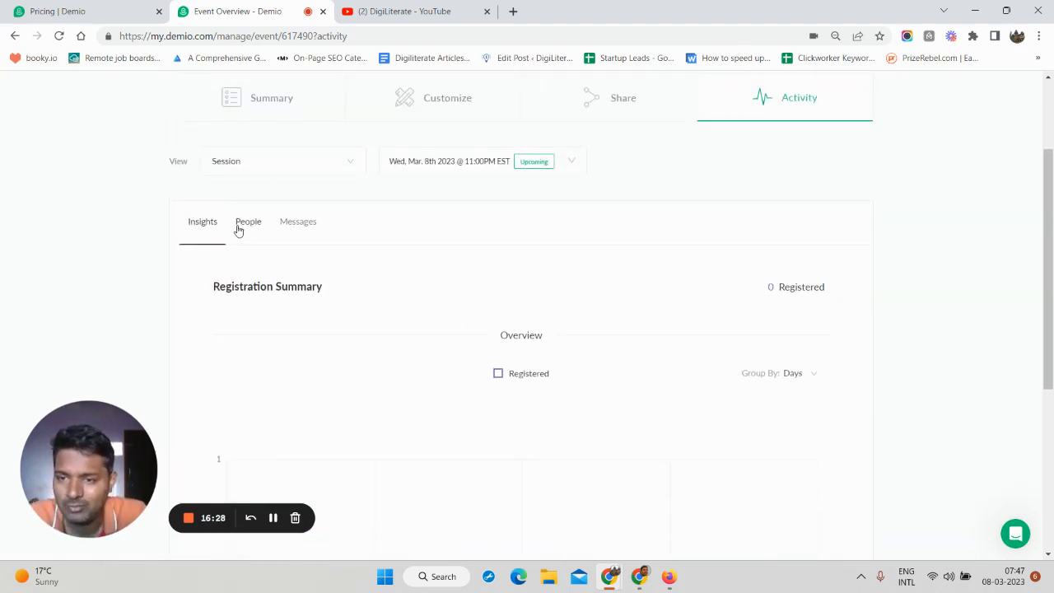
{"action": "left_click", "coordinate": [250, 222]}
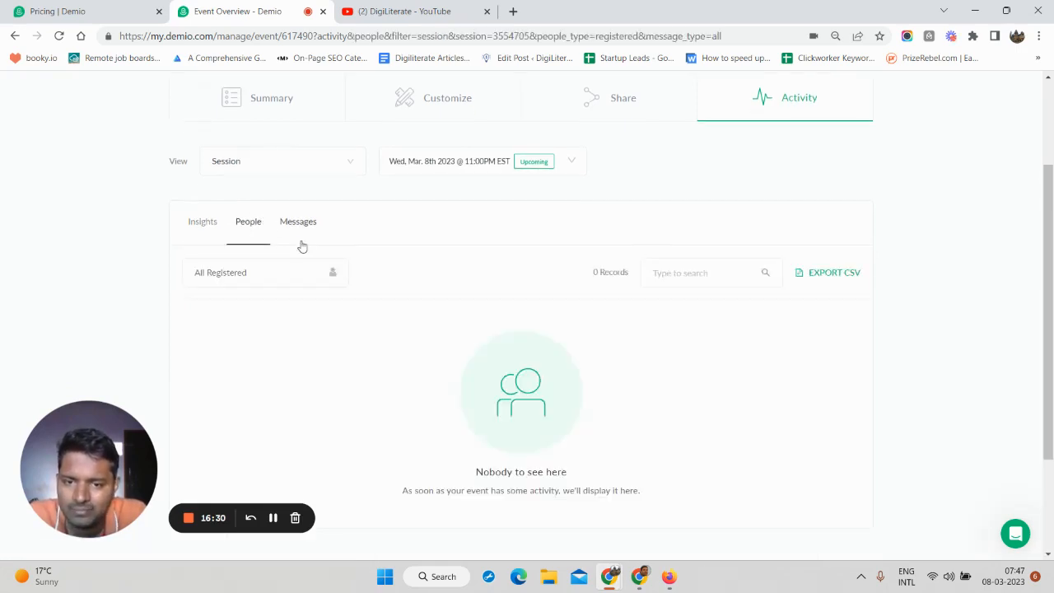
Step: Review the session's Messages and Insights views in the event's Activity
{"action": "scroll", "coordinate": [303, 261], "scroll_direction": "down", "scroll_amount": 1}
{"action": "scroll", "coordinate": [288, 231], "scroll_direction": "up", "scroll_amount": 1}
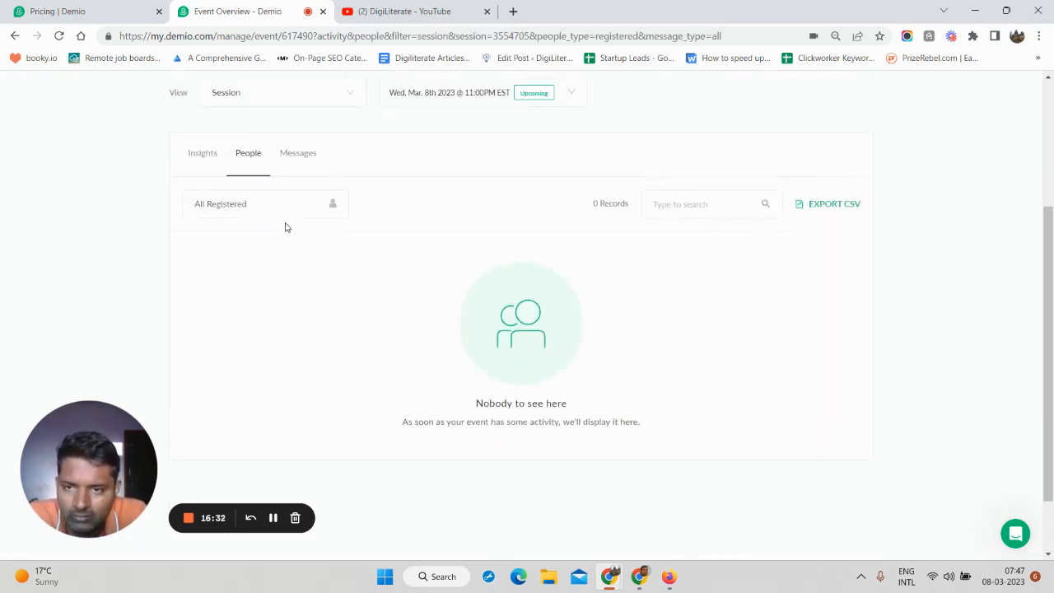
{"action": "left_click", "coordinate": [298, 156]}
{"action": "left_click", "coordinate": [208, 154]}
{"action": "scroll", "coordinate": [507, 267], "scroll_direction": "up", "scroll_amount": 2}
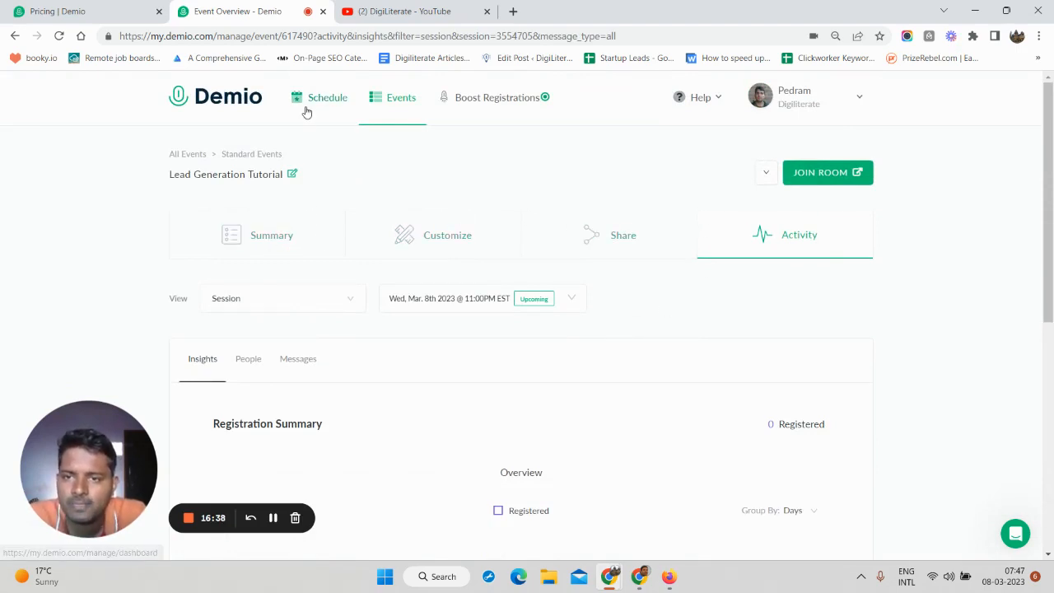
{"action": "scroll", "coordinate": [435, 268], "scroll_direction": "down", "scroll_amount": 5}
{"action": "scroll", "coordinate": [437, 277], "scroll_direction": "up", "scroll_amount": 5}
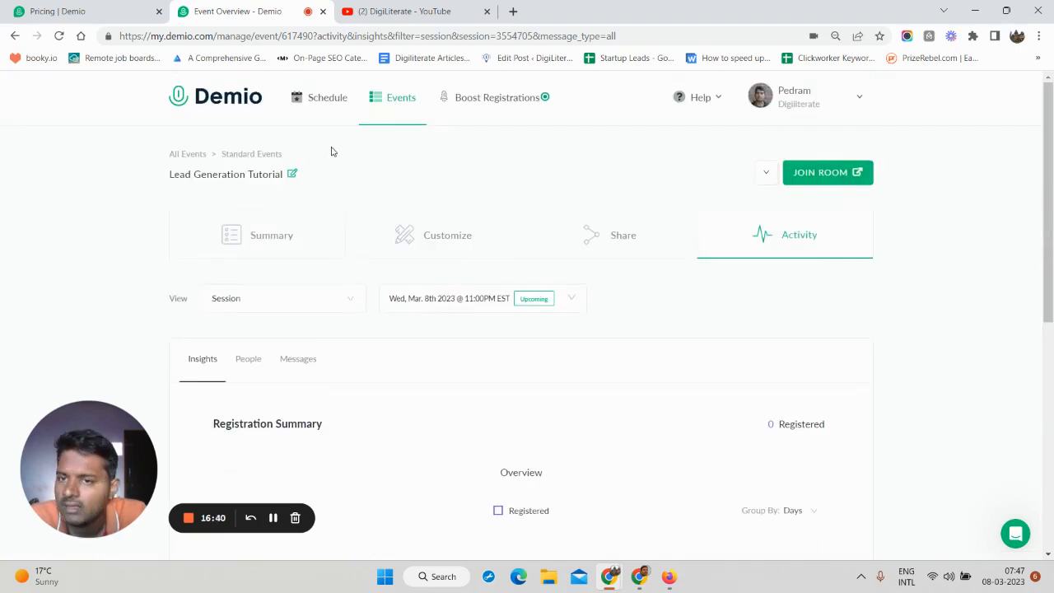
Step: Open the Schedule of upcoming sessions and copy the share link of the Lead Generation Tutorial session
{"action": "left_click", "coordinate": [319, 111]}
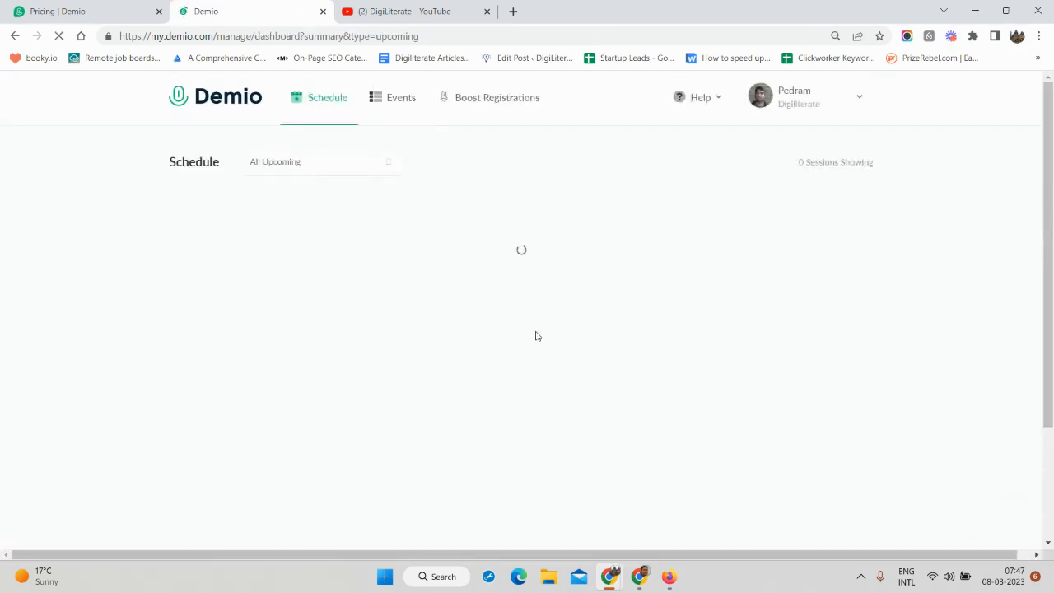
{"action": "scroll", "coordinate": [400, 329], "scroll_direction": "down", "scroll_amount": 3}
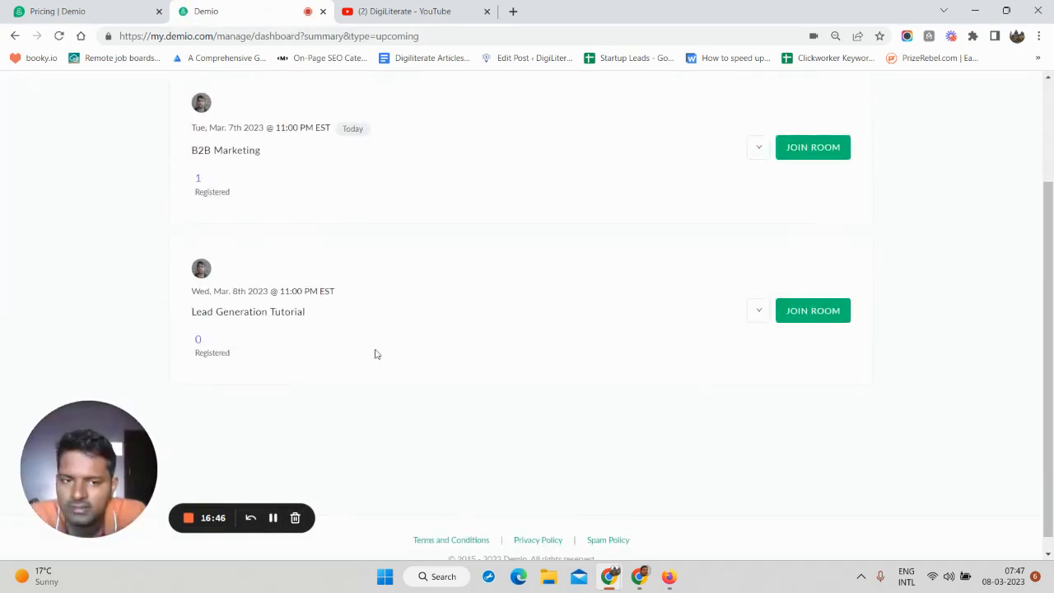
{"action": "left_click", "coordinate": [759, 311]}
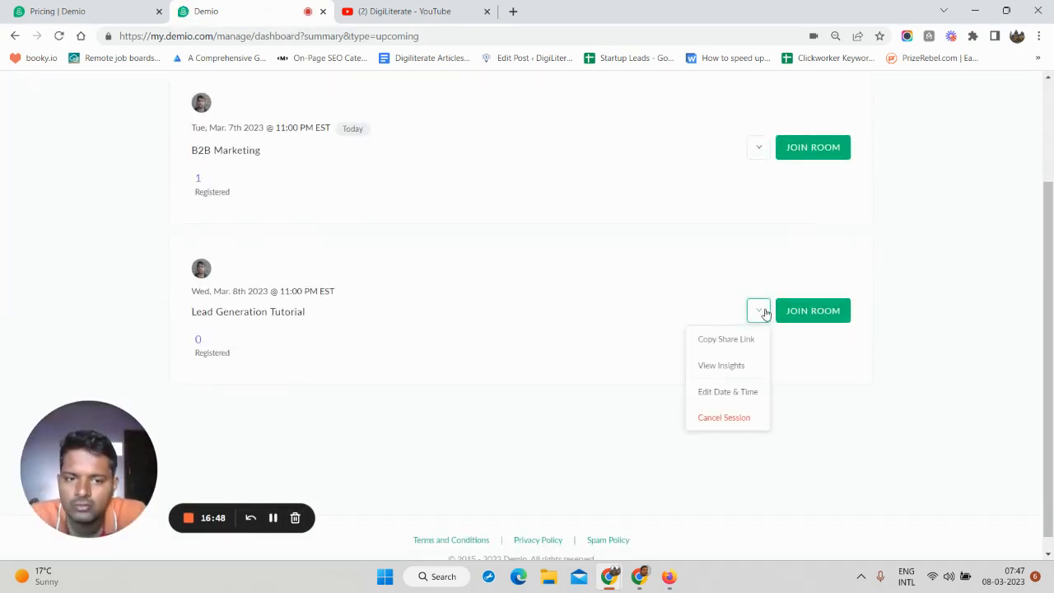
{"action": "left_click", "coordinate": [732, 344]}
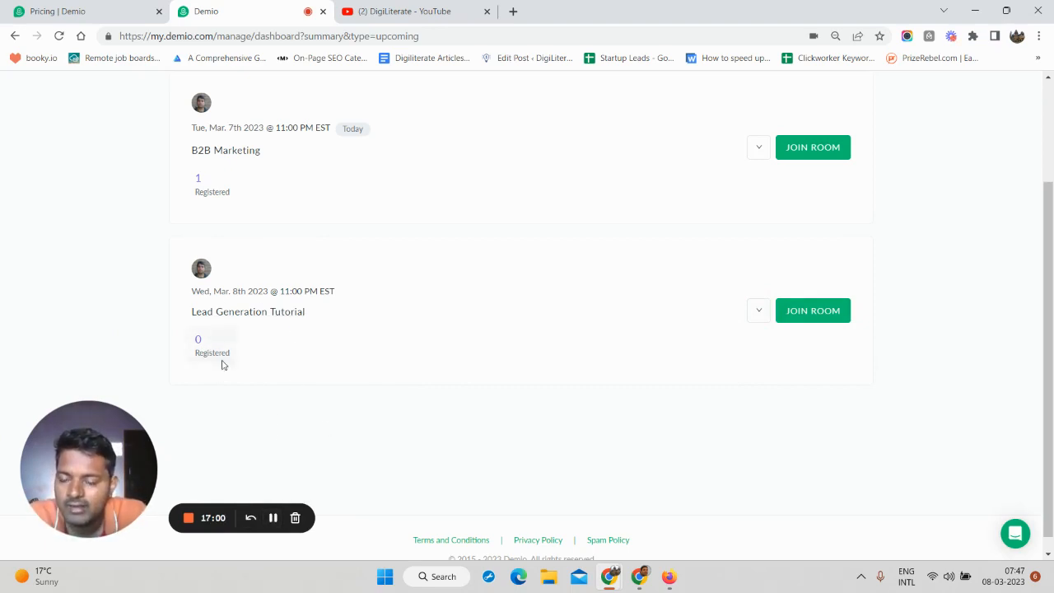
{"action": "scroll", "coordinate": [264, 366], "scroll_direction": "up", "scroll_amount": 2}
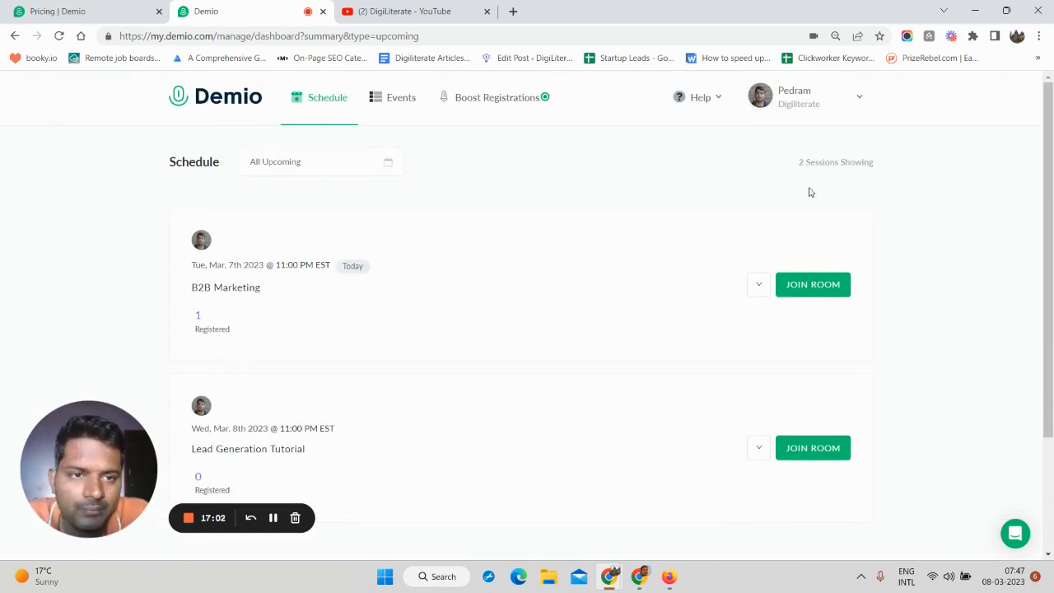
{"action": "left_click", "coordinate": [803, 108]}
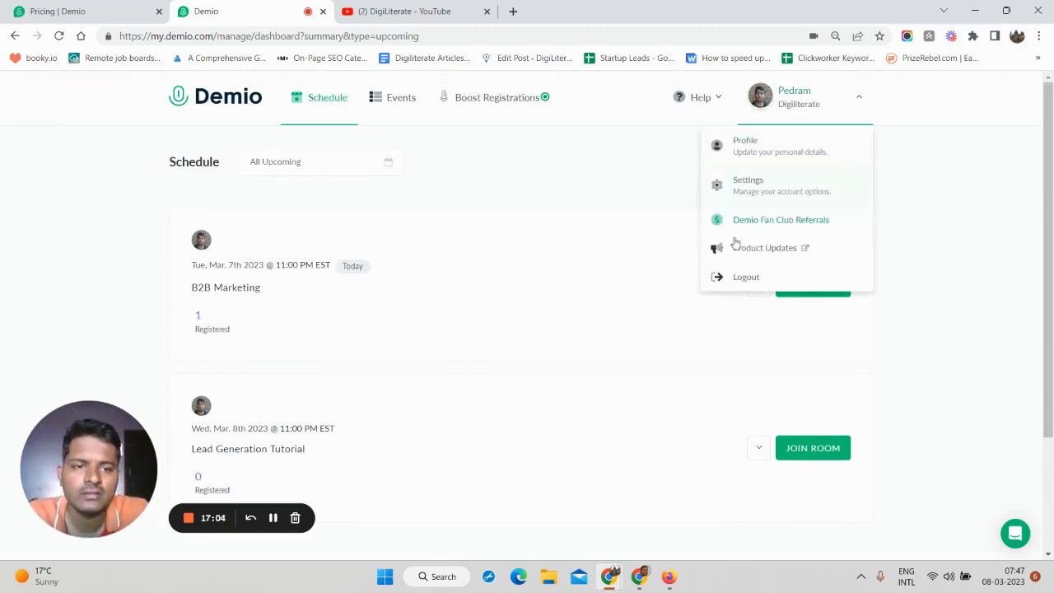
{"action": "left_click", "coordinate": [273, 519]}
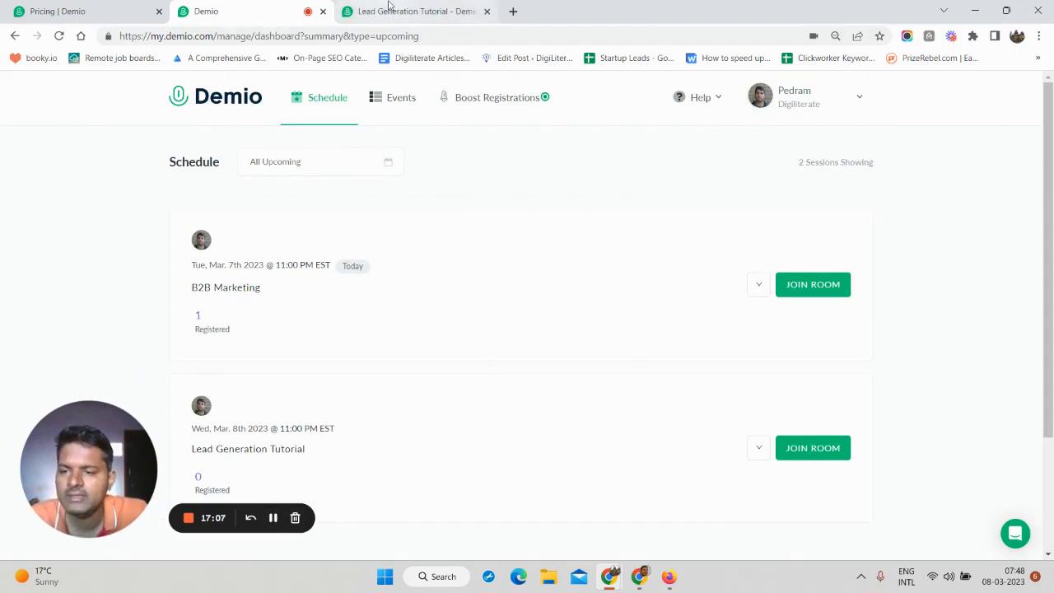
Step: Copy the Lead Generation Tutorial session's share link again and load it in the browser tab showing the registration page
{"action": "left_click", "coordinate": [758, 448]}
{"action": "scroll", "coordinate": [733, 441], "scroll_direction": "down", "scroll_amount": 1}
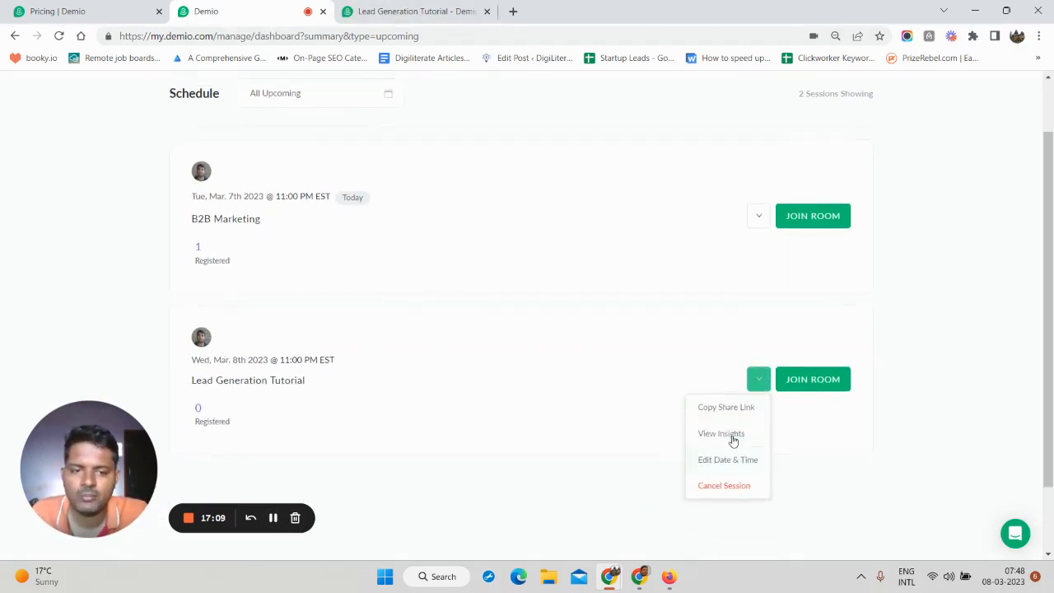
{"action": "left_click", "coordinate": [717, 406]}
{"action": "left_click", "coordinate": [410, 13]}
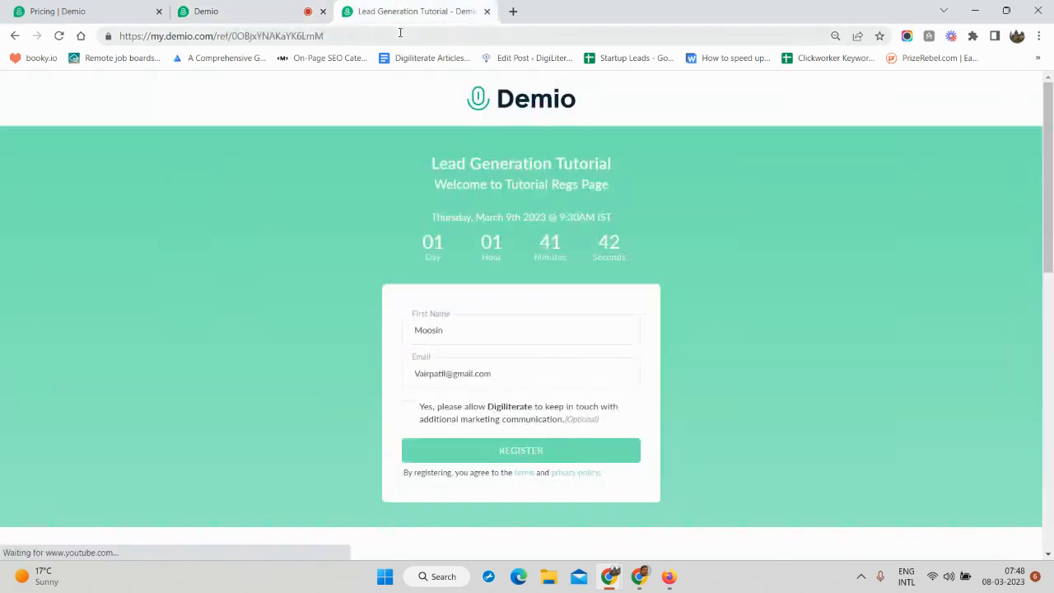
{"action": "left_click", "coordinate": [400, 33]}
{"action": "key", "text": "ctrl+v"}
{"action": "key", "text": "Return"}
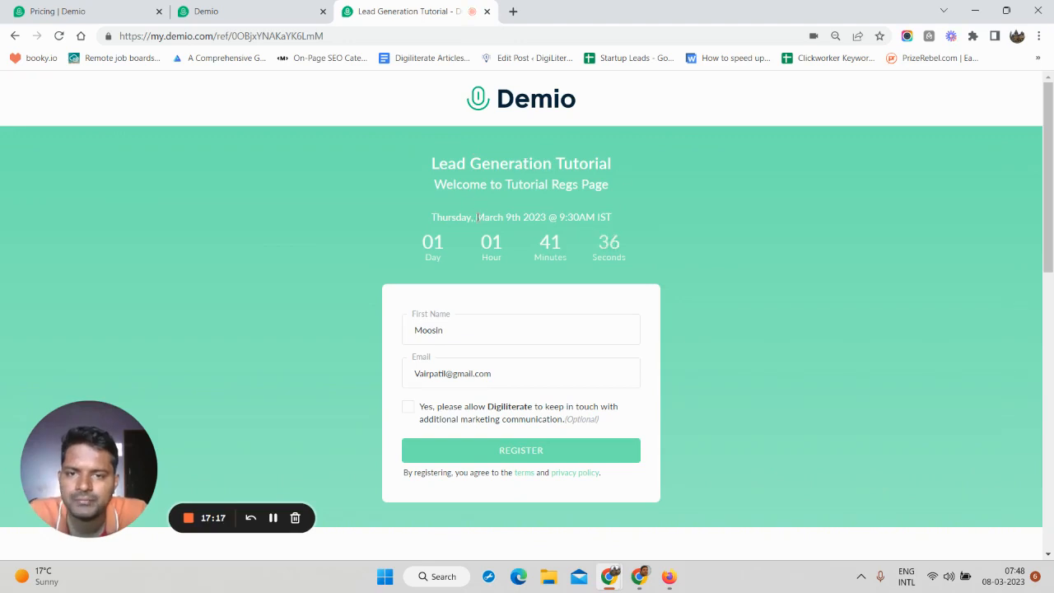
Step: Look over the Lead Generation Tutorial registration page and register with the prefilled first name and email, leaving the marketing consent unchecked
{"action": "scroll", "coordinate": [461, 247], "scroll_direction": "down", "scroll_amount": 2}
{"action": "scroll", "coordinate": [477, 313], "scroll_direction": "up", "scroll_amount": 1}
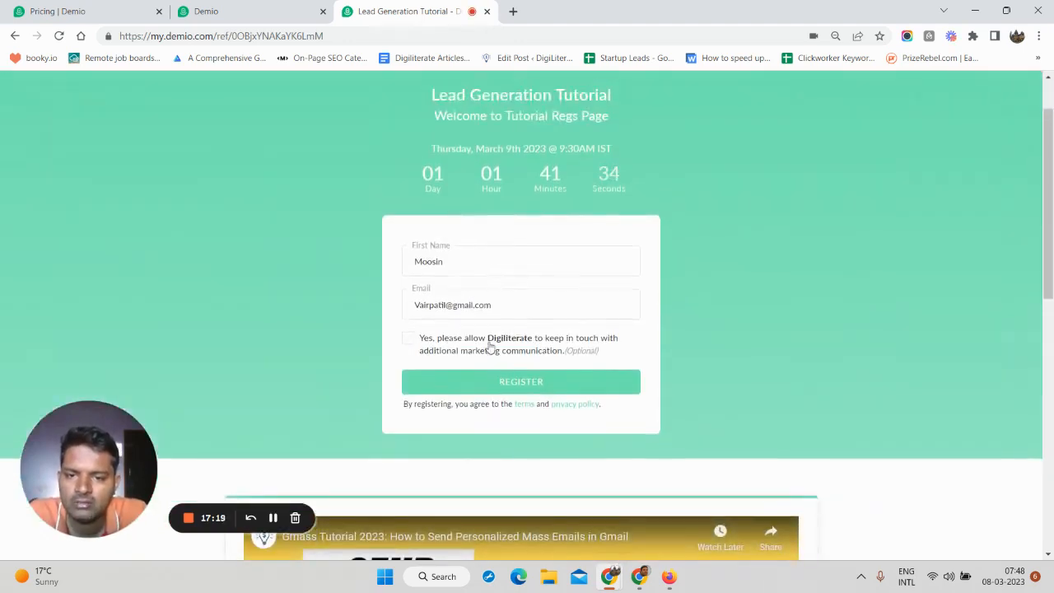
{"action": "scroll", "coordinate": [434, 324], "scroll_direction": "down", "scroll_amount": 1}
{"action": "scroll", "coordinate": [415, 272], "scroll_direction": "down", "scroll_amount": 1}
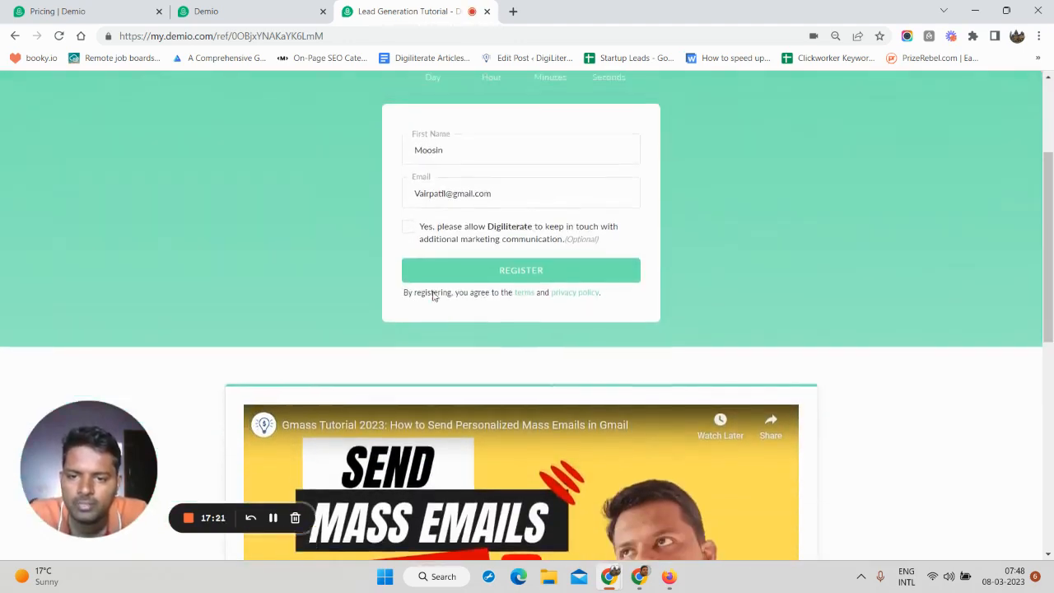
{"action": "scroll", "coordinate": [489, 291], "scroll_direction": "up", "scroll_amount": 2}
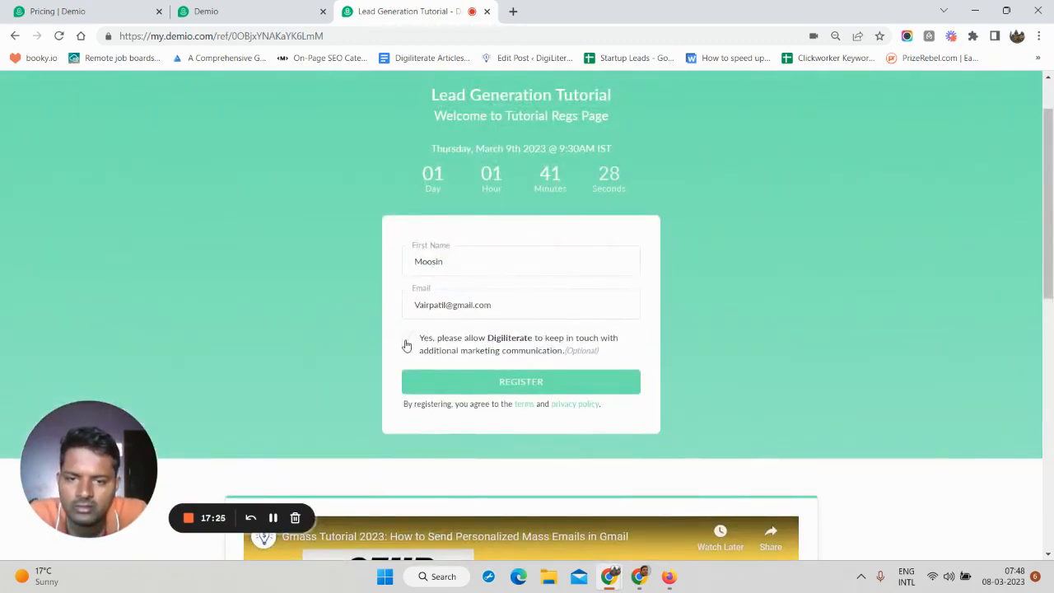
{"action": "left_click", "coordinate": [501, 381]}
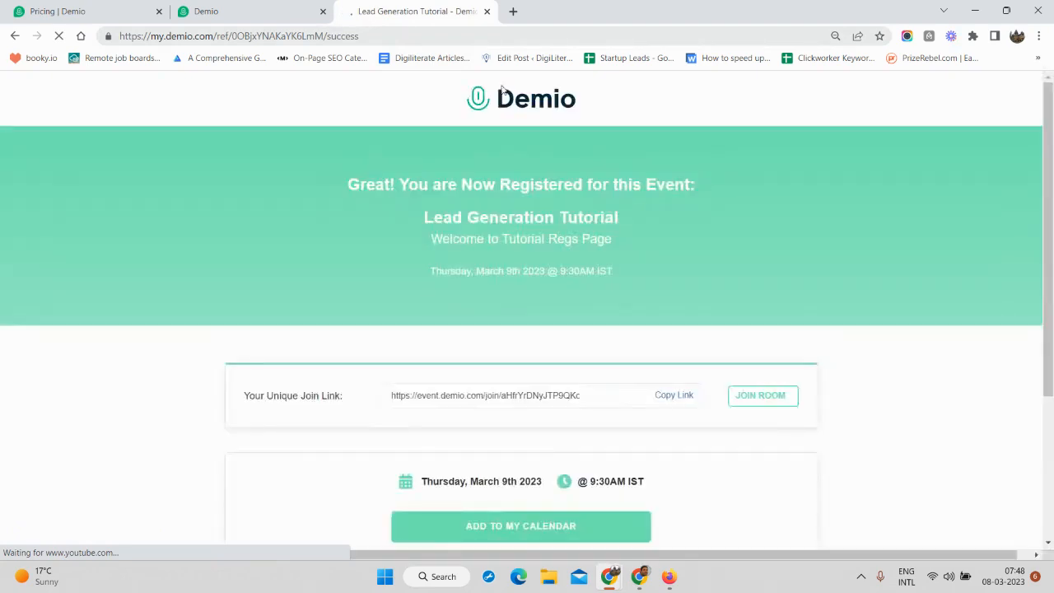
Step: Review the registration success page, including the unique join link and the add-to-calendar option
{"action": "scroll", "coordinate": [505, 393], "scroll_direction": "down", "scroll_amount": 1}
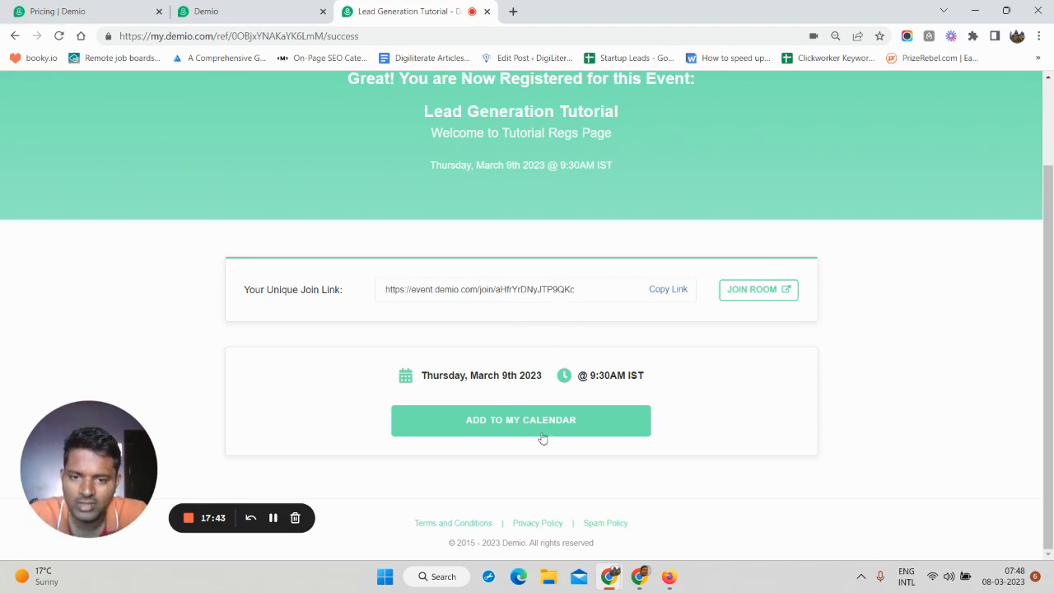
{"action": "scroll", "coordinate": [569, 355], "scroll_direction": "up", "scroll_amount": 2}
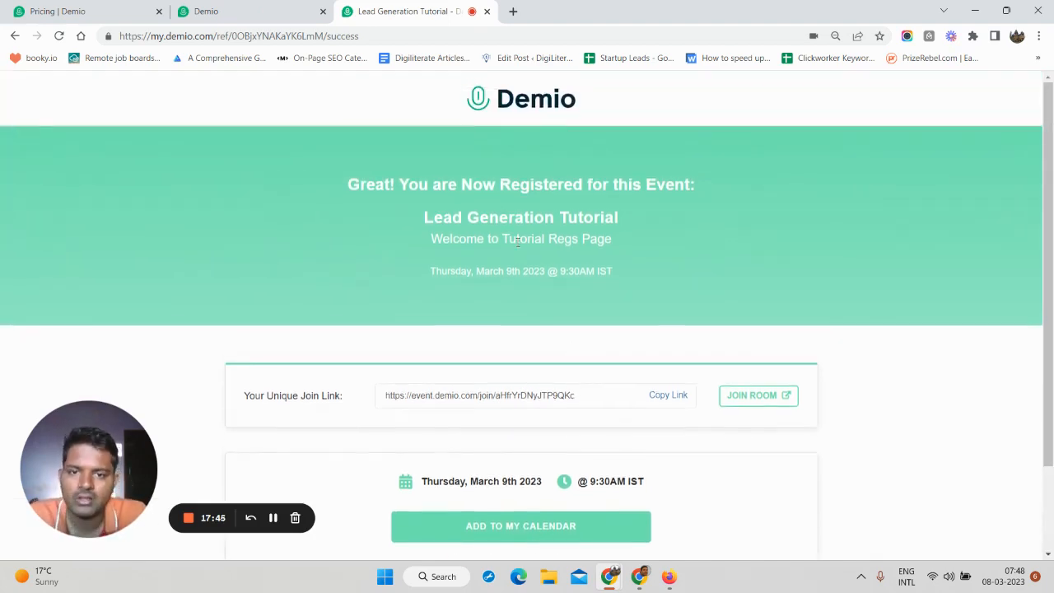
{"action": "scroll", "coordinate": [531, 396], "scroll_direction": "down", "scroll_amount": 2}
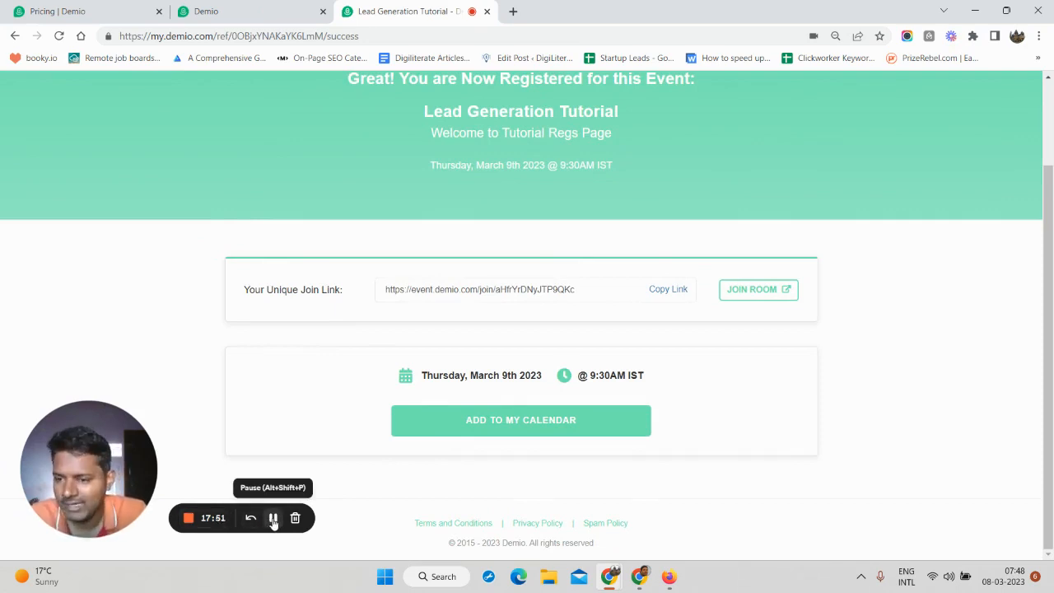
{"action": "left_click", "coordinate": [272, 518]}
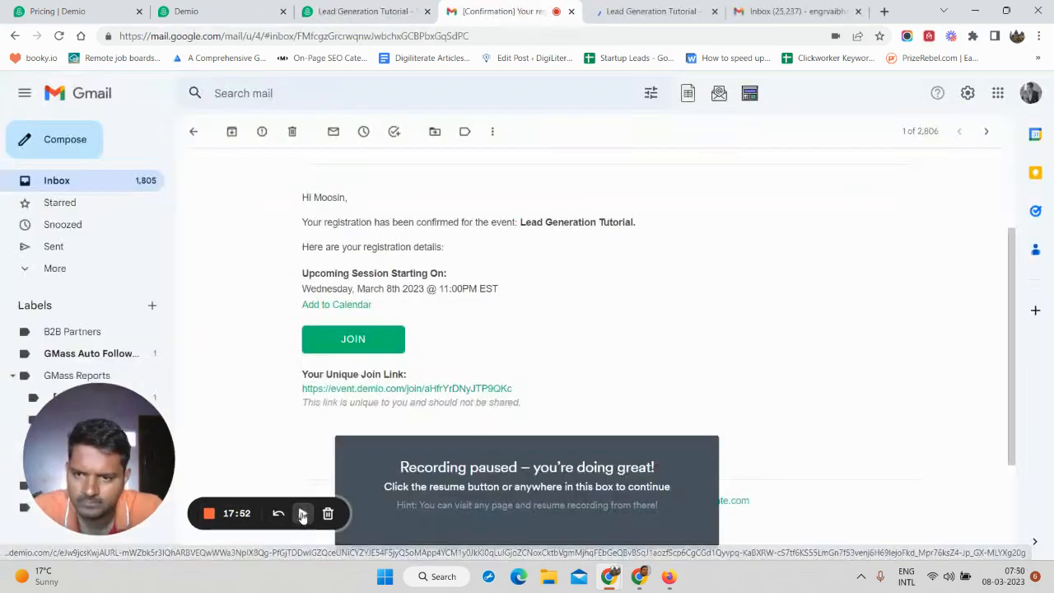
Step: Read the registration confirmation email in Gmail, and join the Lead Generation Tutorial room from the attendee's join page
{"action": "left_click", "coordinate": [302, 513]}
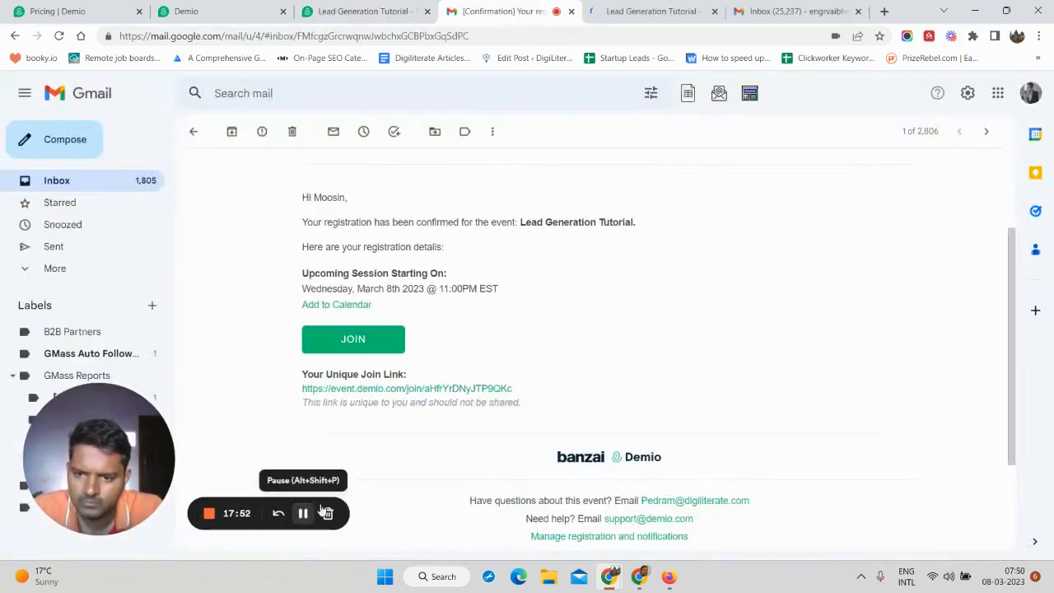
{"action": "scroll", "coordinate": [508, 337], "scroll_direction": "up", "scroll_amount": 2}
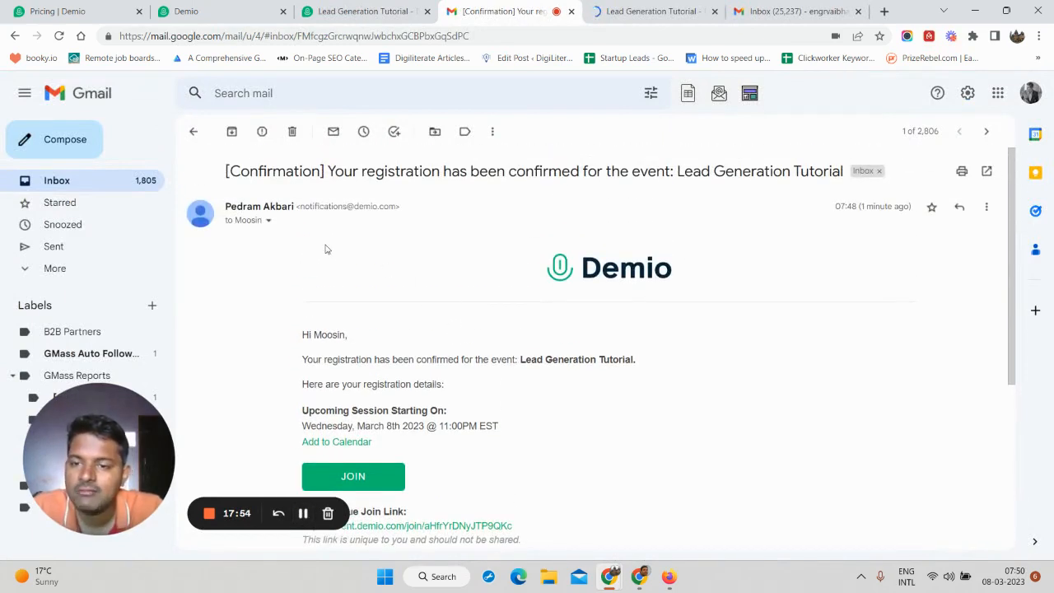
{"action": "scroll", "coordinate": [429, 288], "scroll_direction": "down", "scroll_amount": 2}
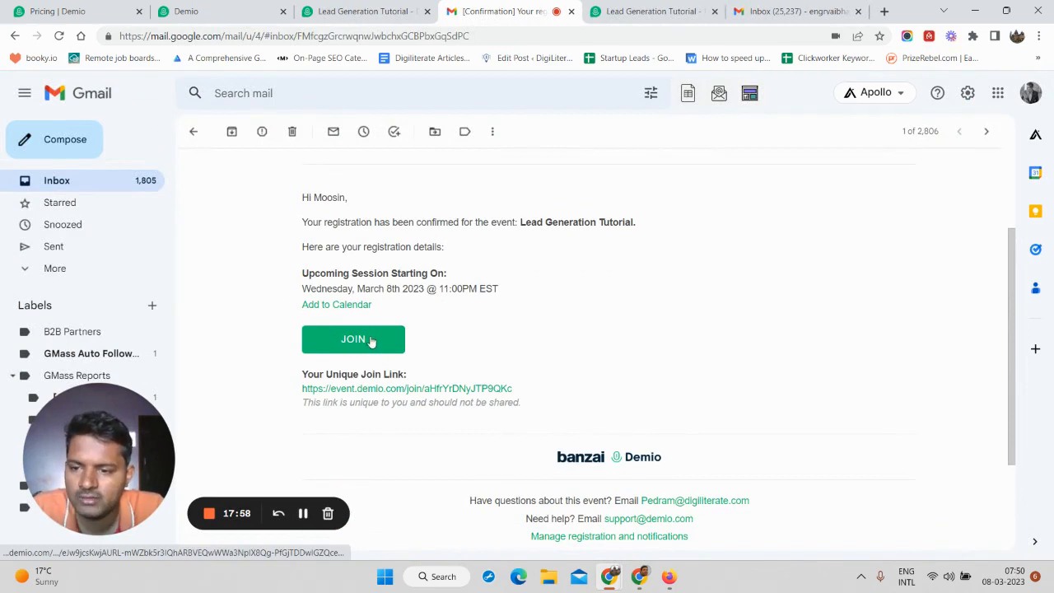
{"action": "left_click", "coordinate": [663, 10]}
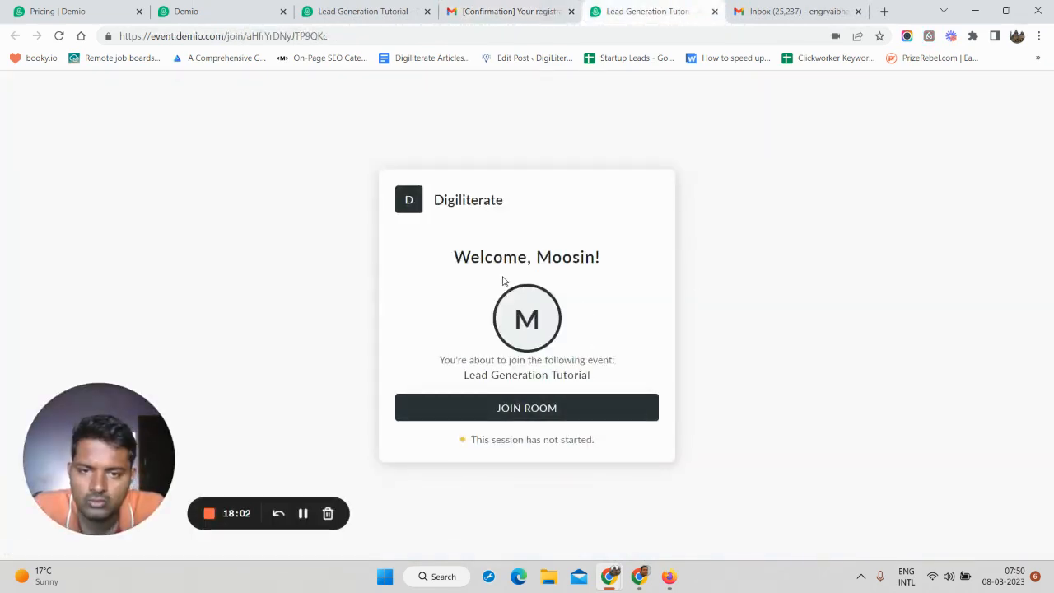
{"action": "left_click", "coordinate": [505, 418]}
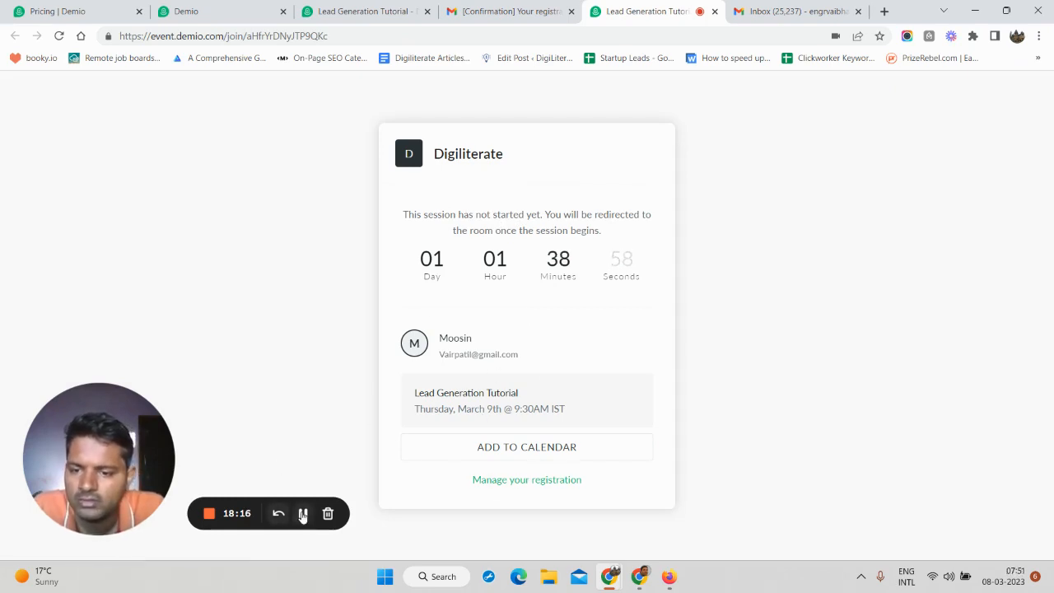
Step: Revisit the registration success page, the attendee's join page and the confirmation email in their browser tabs
{"action": "left_click", "coordinate": [362, 11]}
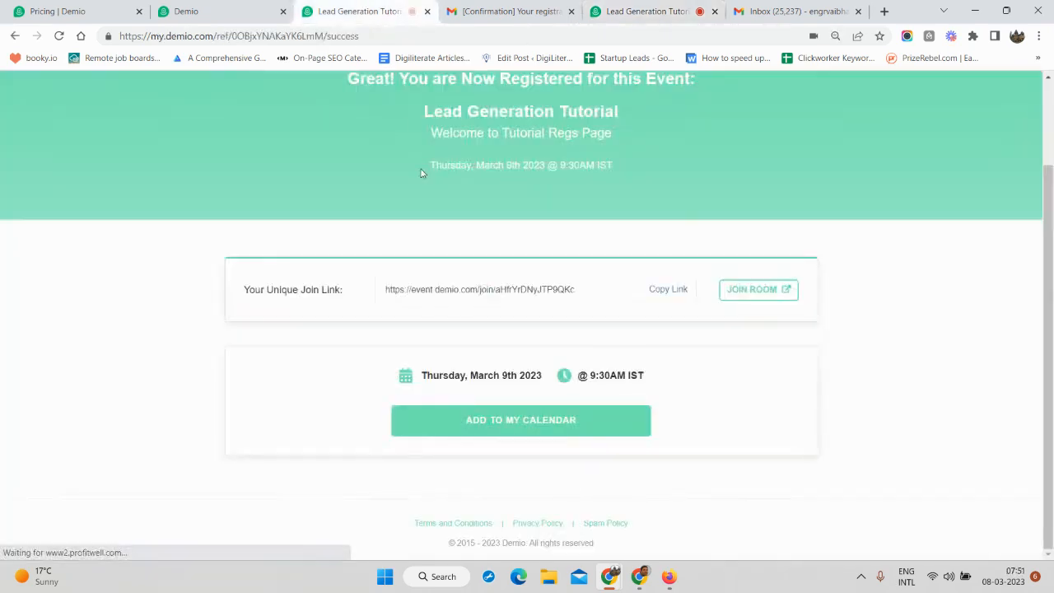
{"action": "scroll", "coordinate": [423, 174], "scroll_direction": "up", "scroll_amount": 3}
{"action": "left_click", "coordinate": [652, 7]}
{"action": "left_click", "coordinate": [527, 8]}
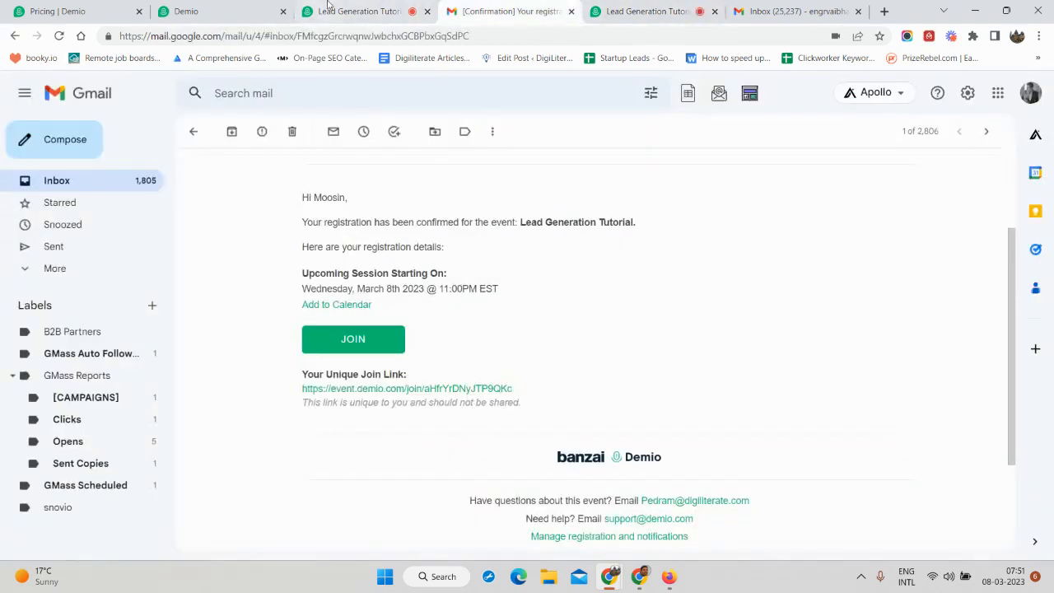
{"action": "left_click", "coordinate": [327, 5]}
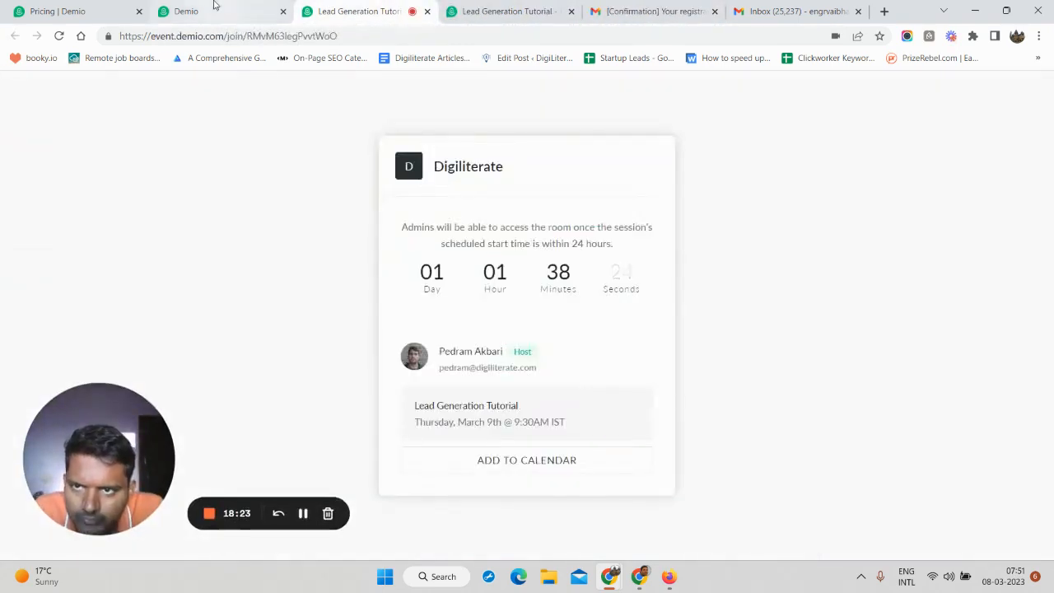
Step: Return to the Schedule and join the B2B Marketing session's room as its host
{"action": "left_click", "coordinate": [215, 5]}
{"action": "left_click", "coordinate": [797, 148]}
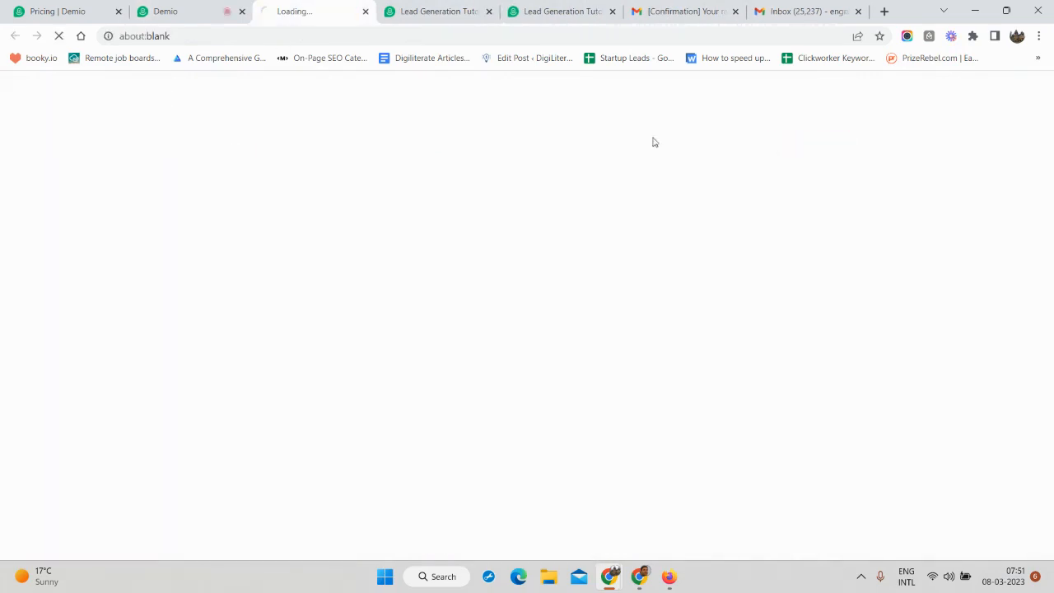
{"action": "left_click_drag", "start_coordinate": [291, 4], "coordinate": [442, 5]}
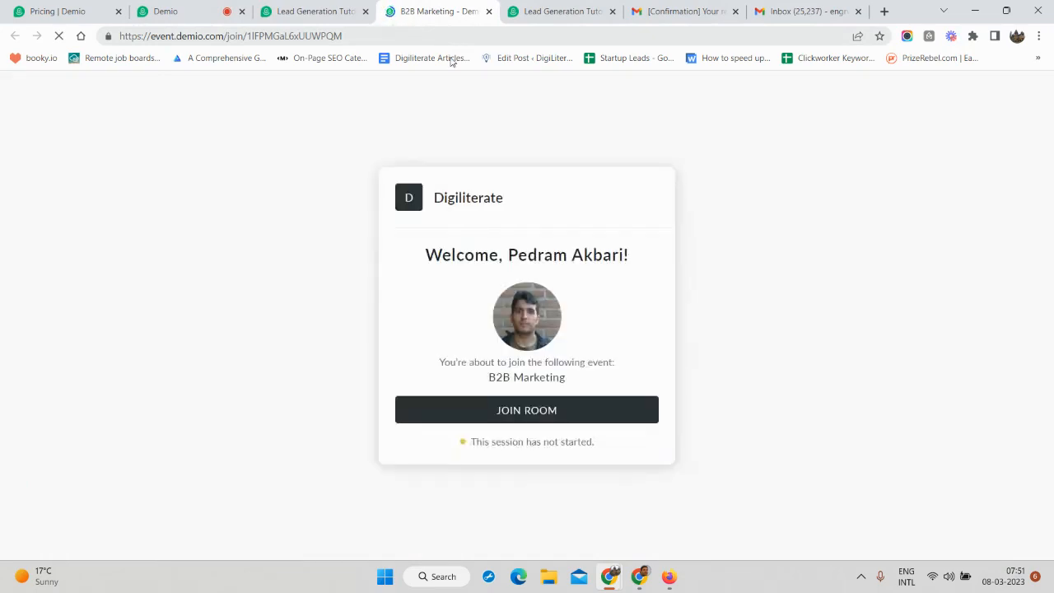
{"action": "left_click", "coordinate": [517, 419]}
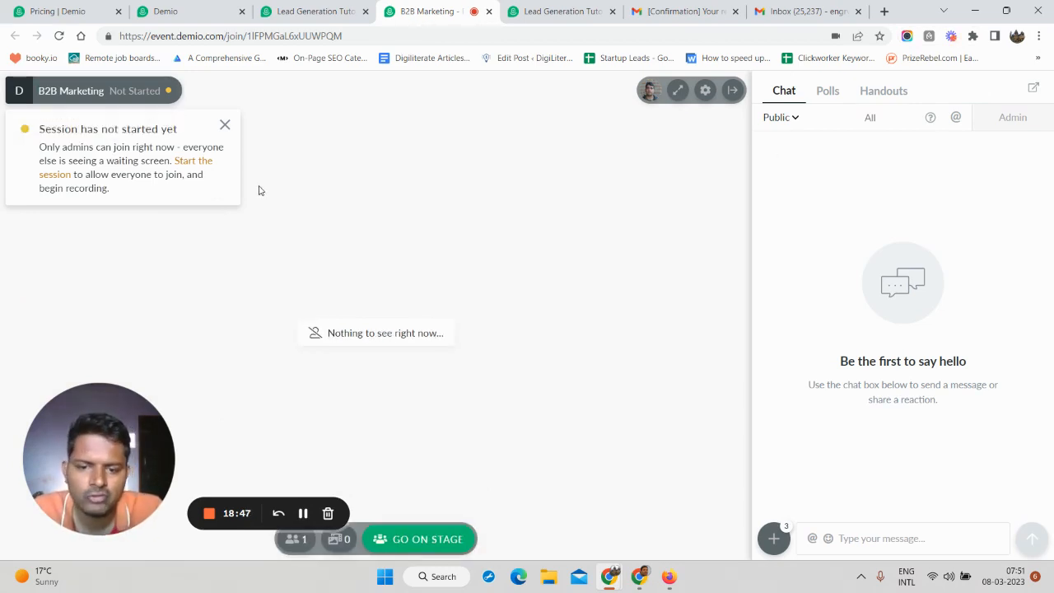
Step: Check the room's Polls and Handouts sections, and go on stage as host with the webcam and microphone on
{"action": "left_click", "coordinate": [824, 92]}
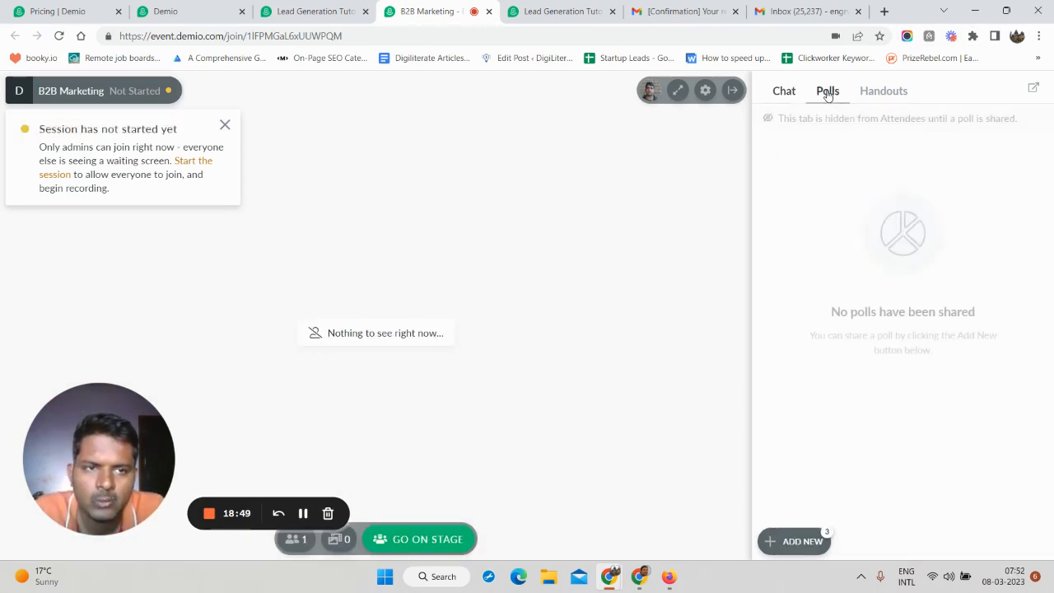
{"action": "left_click", "coordinate": [880, 91]}
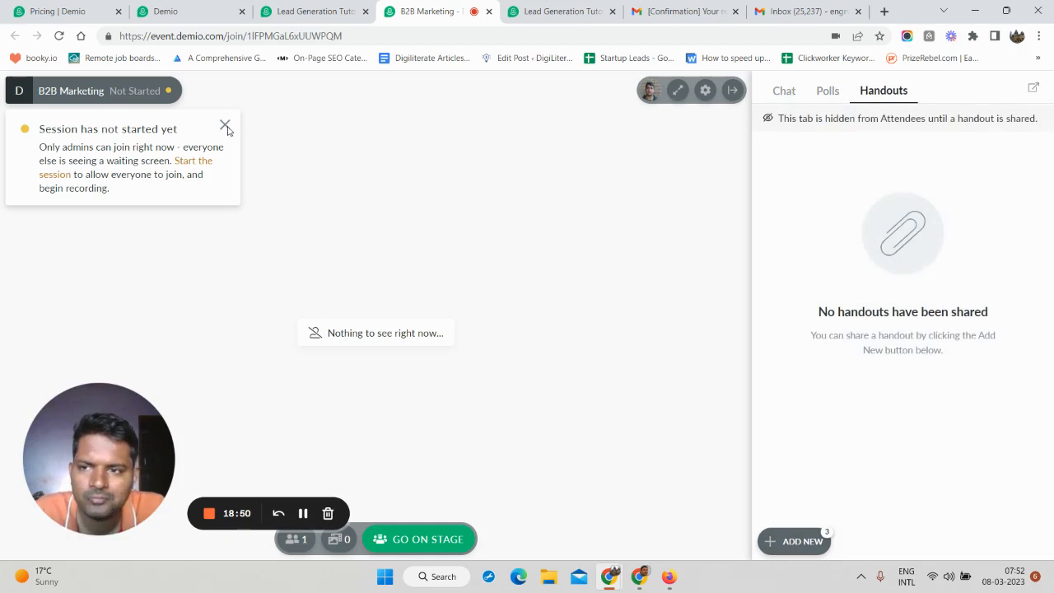
{"action": "left_click", "coordinate": [407, 536]}
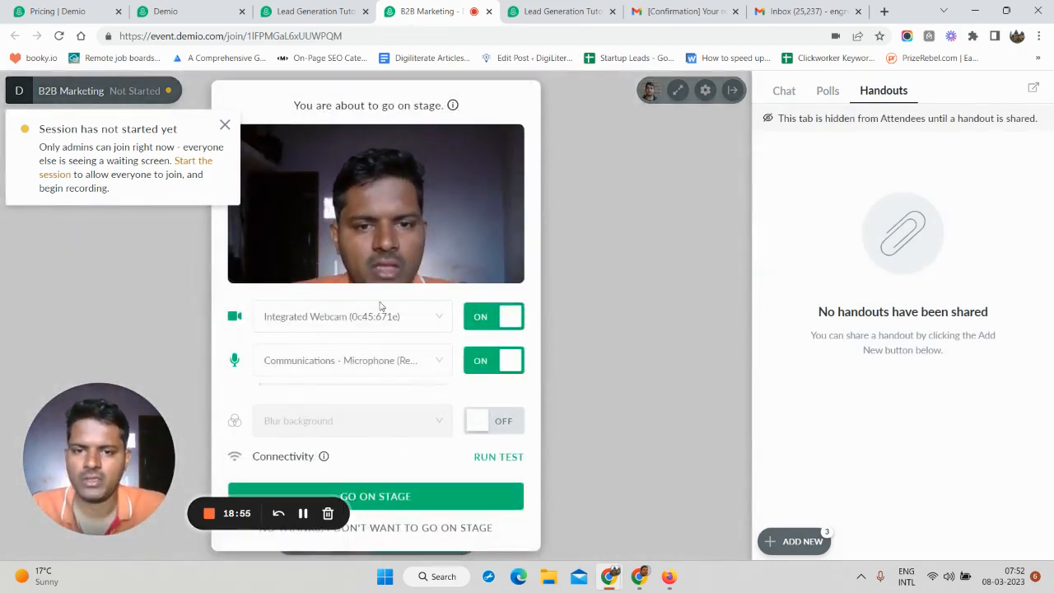
{"action": "left_click", "coordinate": [406, 496]}
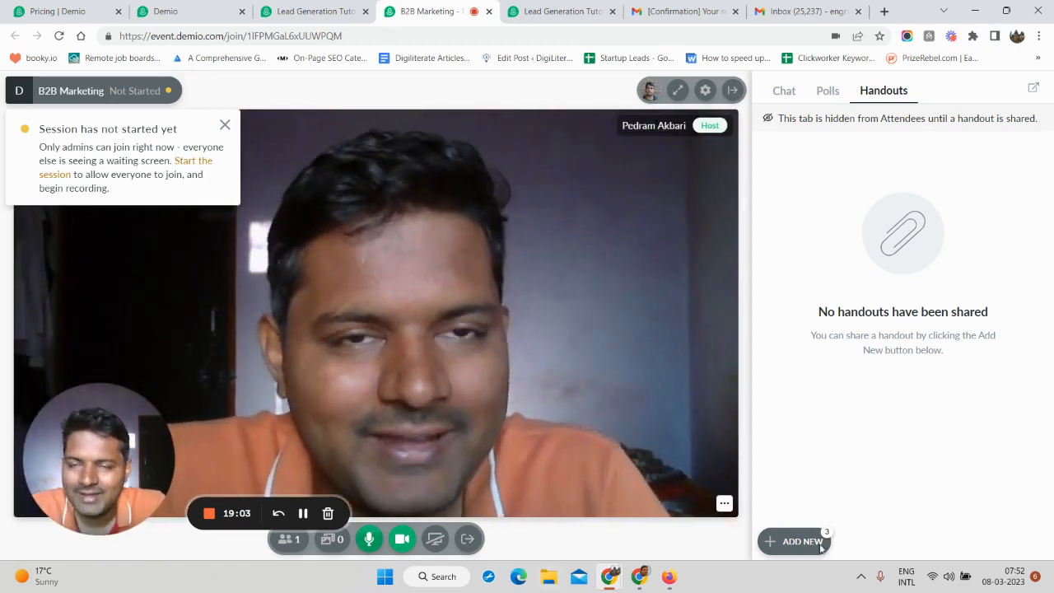
Step: Return to the Demio Schedule page and open the account's general settings
{"action": "left_click", "coordinate": [317, 11]}
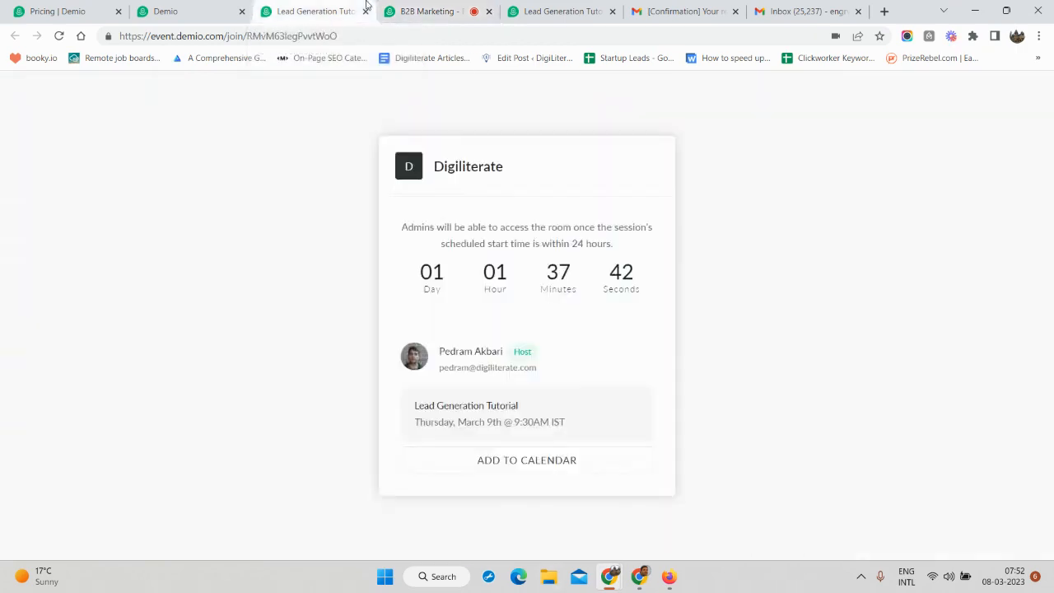
{"action": "left_click", "coordinate": [171, 4]}
{"action": "scroll", "coordinate": [452, 198], "scroll_direction": "up", "scroll_amount": 3}
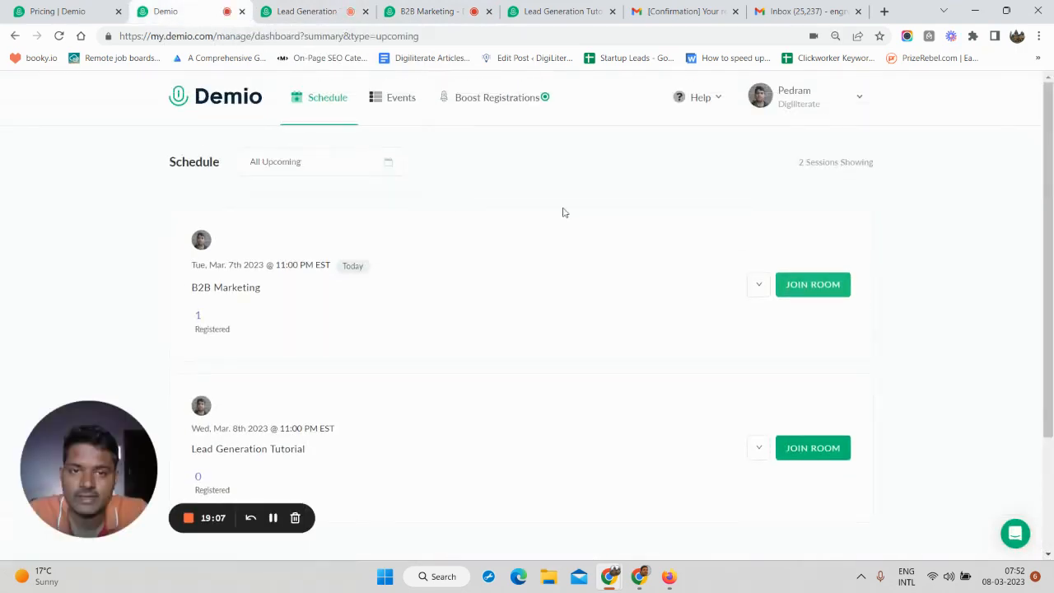
{"action": "left_click", "coordinate": [805, 109]}
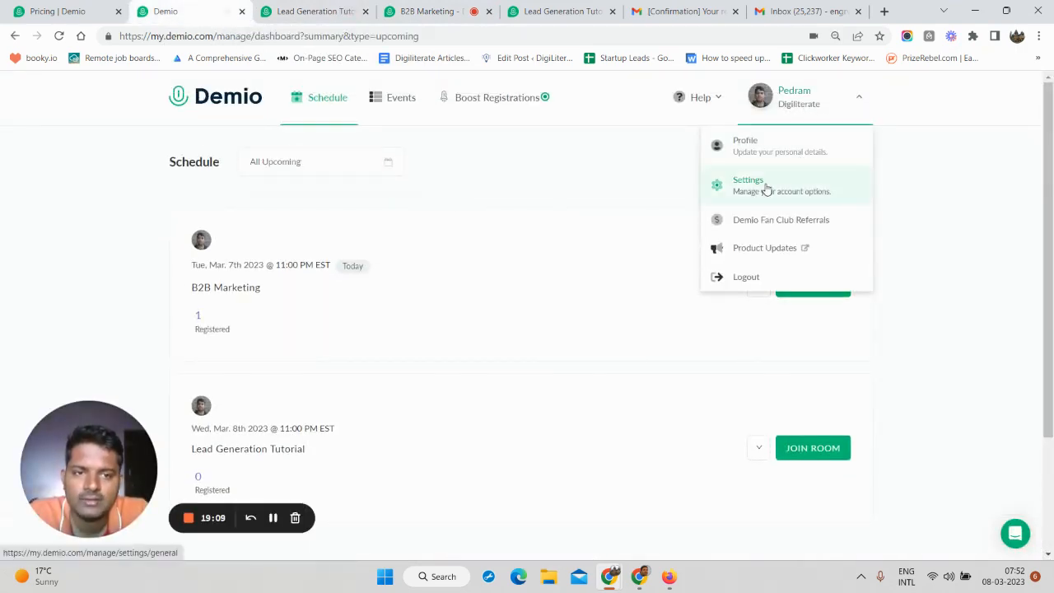
{"action": "left_click", "coordinate": [767, 187]}
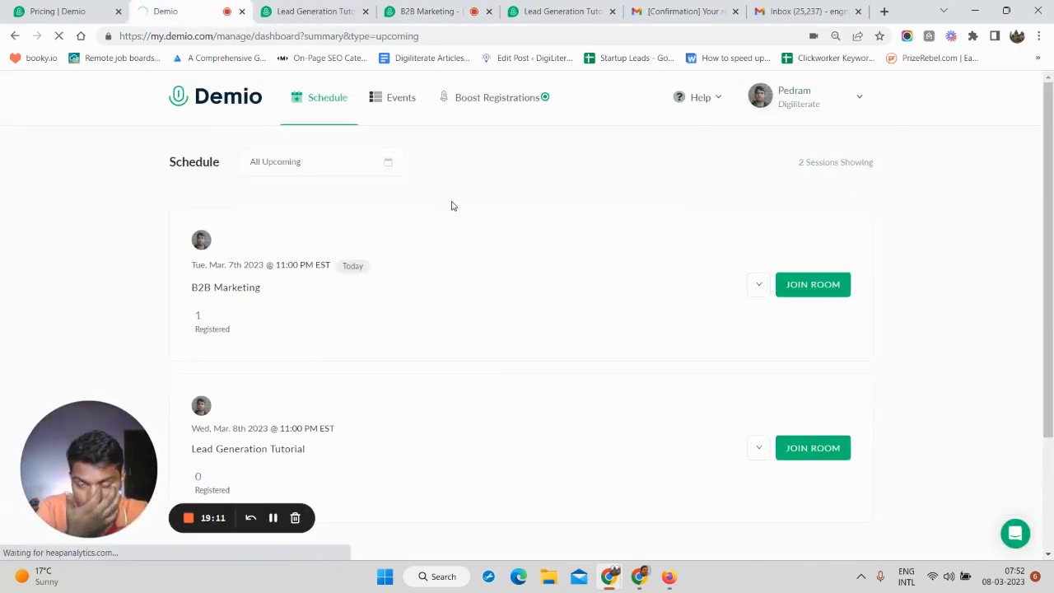
{"action": "scroll", "coordinate": [454, 327], "scroll_direction": "down", "scroll_amount": 2}
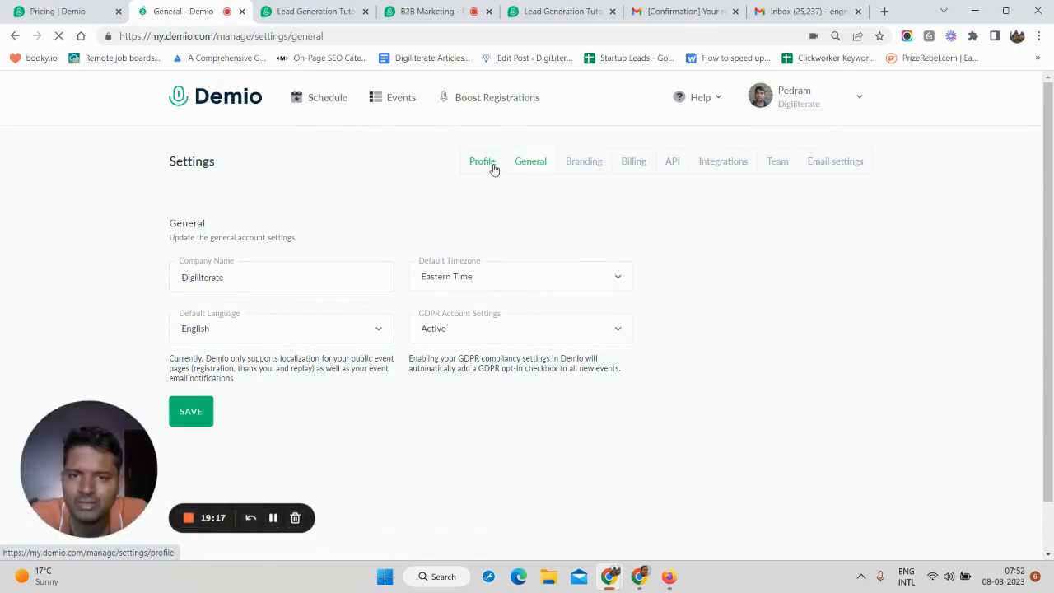
Step: Review the third-party services on the Integrations settings page, and browse the Zapier templates offered for Demio
{"action": "left_click", "coordinate": [737, 163]}
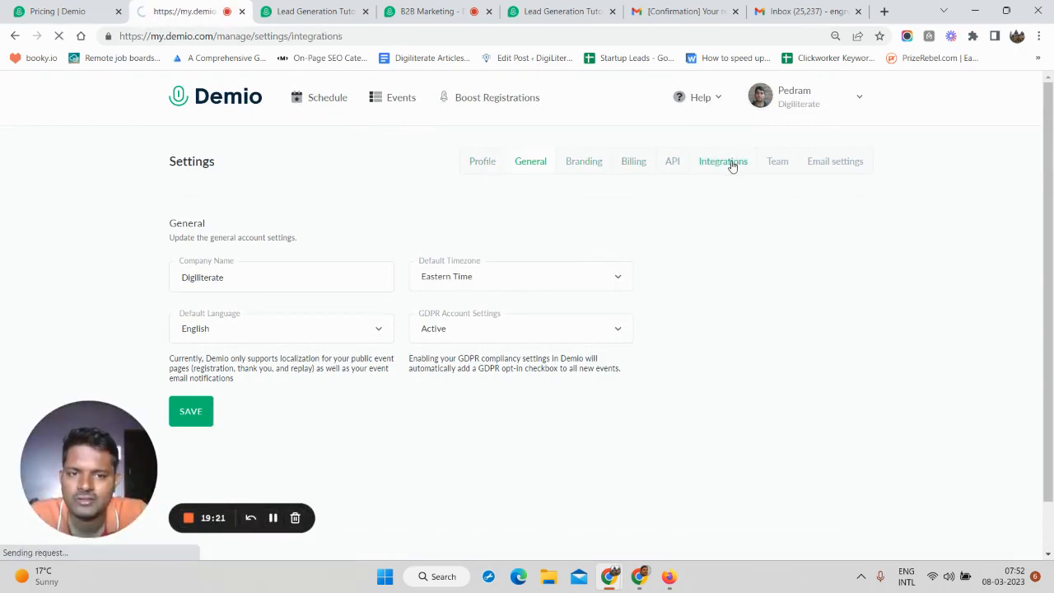
{"action": "scroll", "coordinate": [521, 260], "scroll_direction": "down", "scroll_amount": 1}
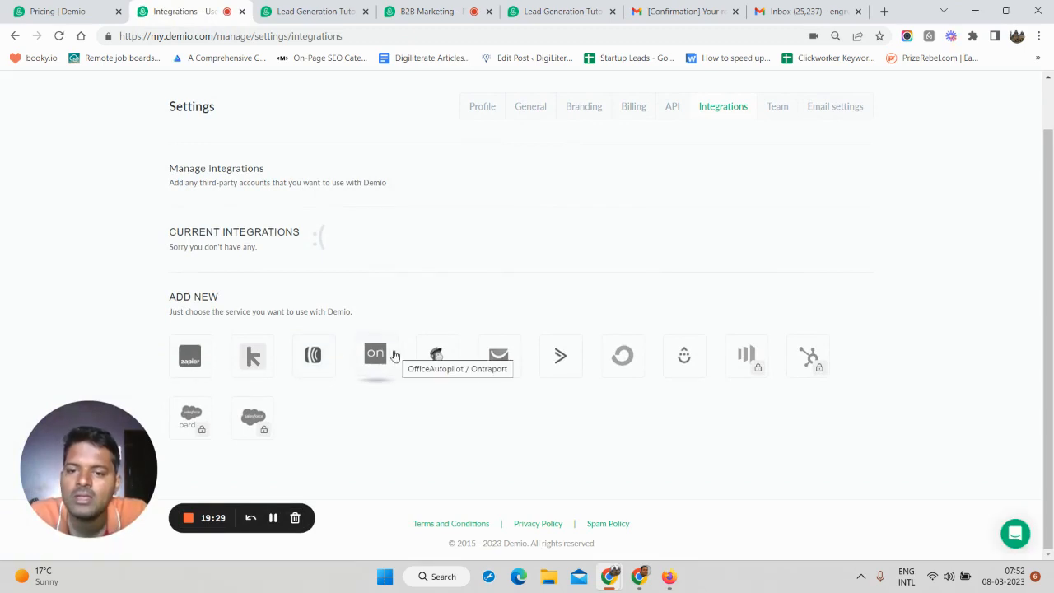
{"action": "left_click", "coordinate": [174, 354]}
{"action": "scroll", "coordinate": [200, 273], "scroll_direction": "down", "scroll_amount": 2}
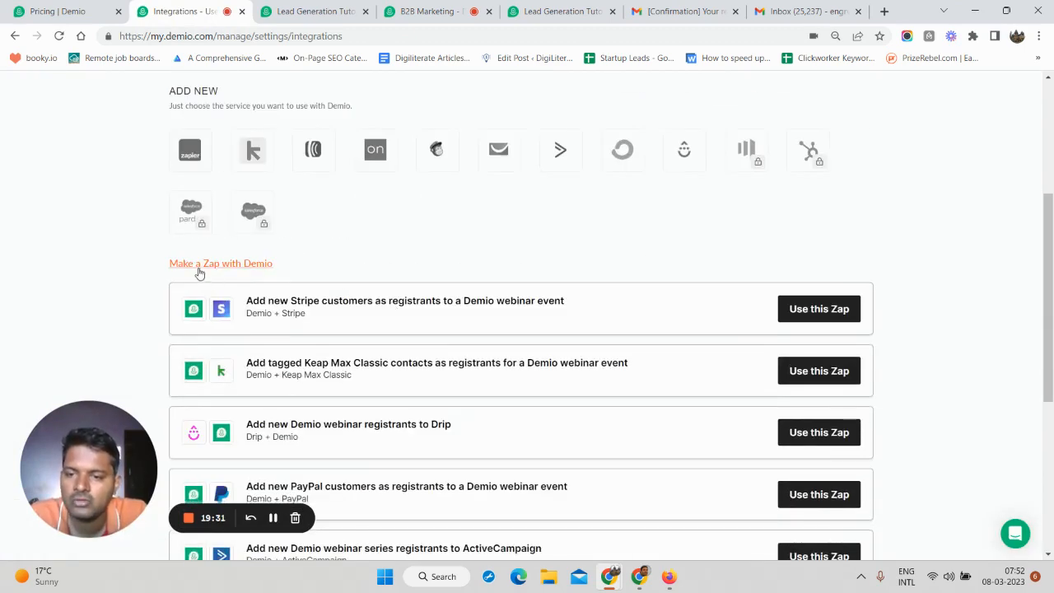
{"action": "scroll", "coordinate": [314, 340], "scroll_direction": "down", "scroll_amount": 1}
{"action": "scroll", "coordinate": [313, 340], "scroll_direction": "down", "scroll_amount": 2}
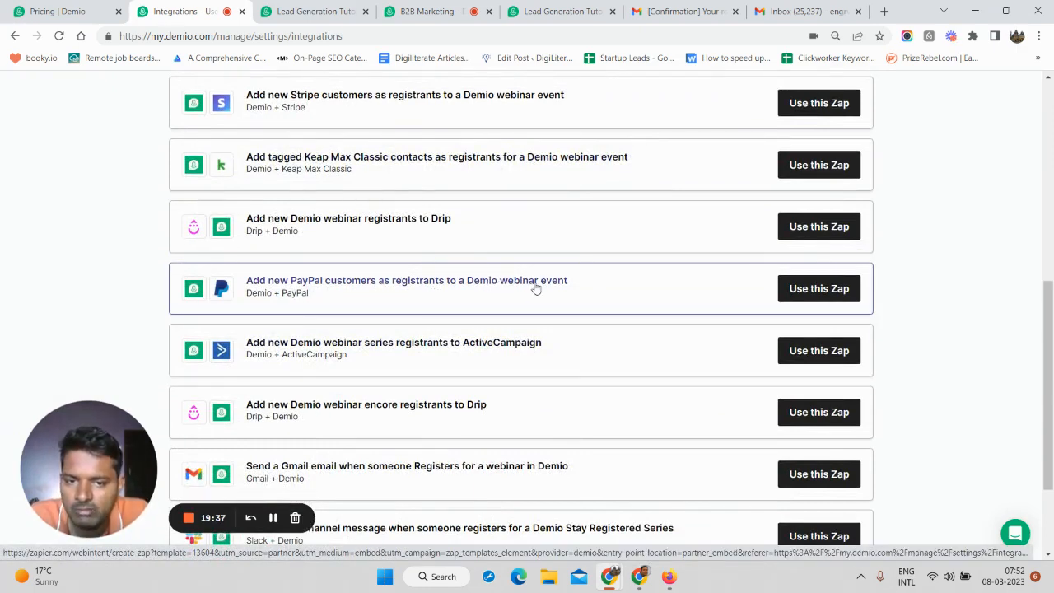
{"action": "scroll", "coordinate": [407, 305], "scroll_direction": "down", "scroll_amount": 2}
{"action": "scroll", "coordinate": [406, 306], "scroll_direction": "up", "scroll_amount": 10}
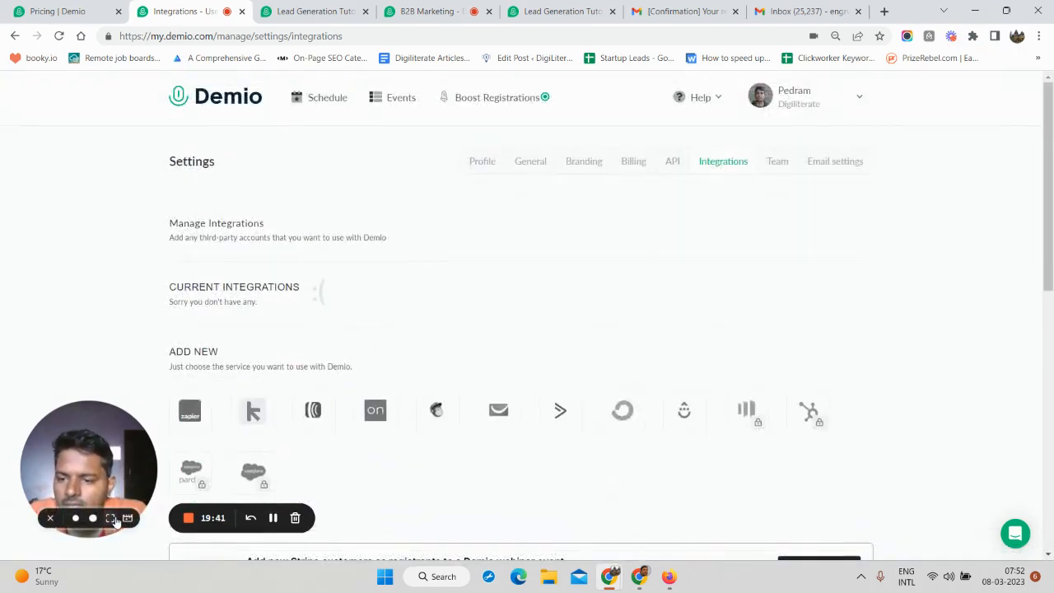
{"action": "left_click", "coordinate": [118, 514]}
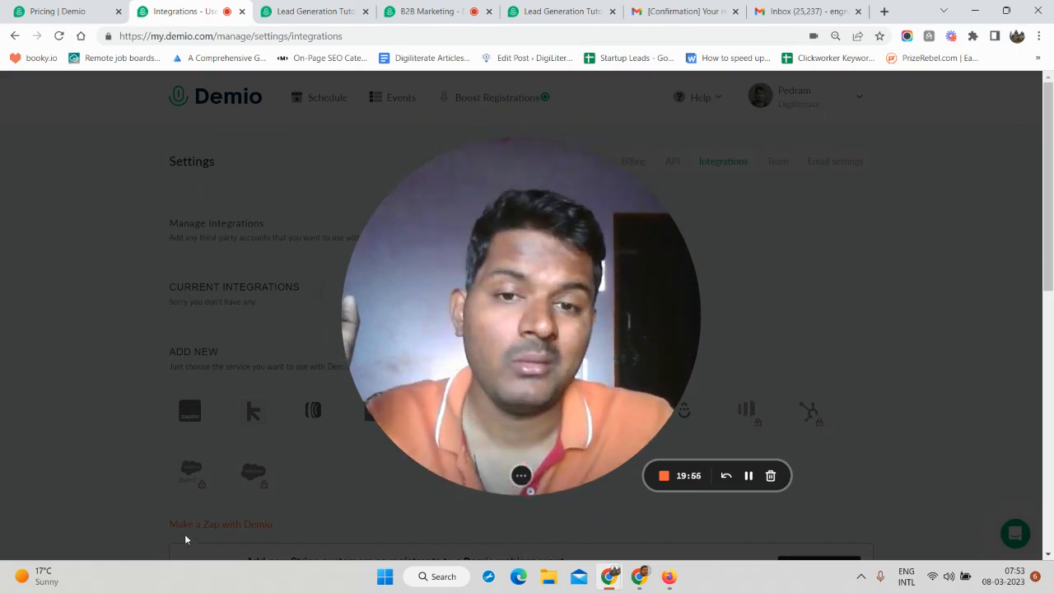
{"action": "mouse_move", "coordinate": [435, 440]}
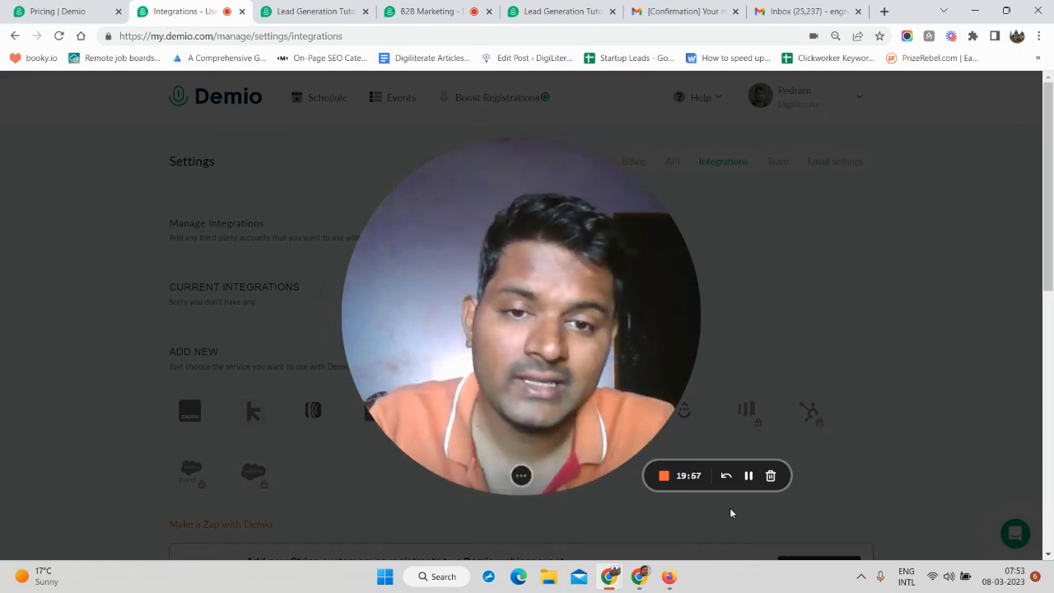